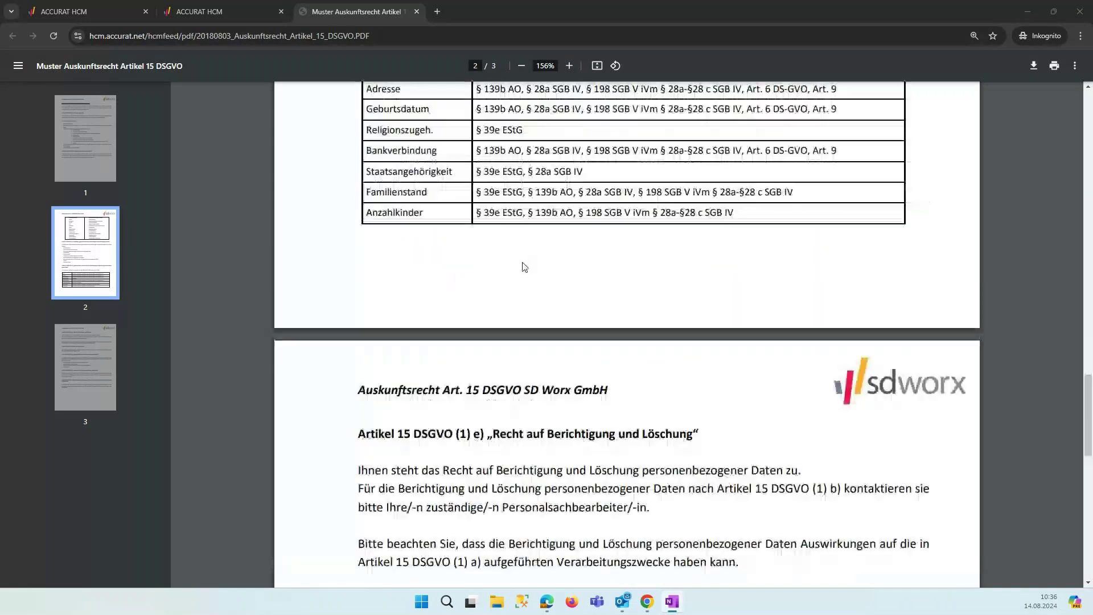
# Read the last page of the Artikel 15 DSGVO sample, marking the third-country transfer passages, and close the document and its redirect page
pyautogui.scroll(-3, 527, 266)
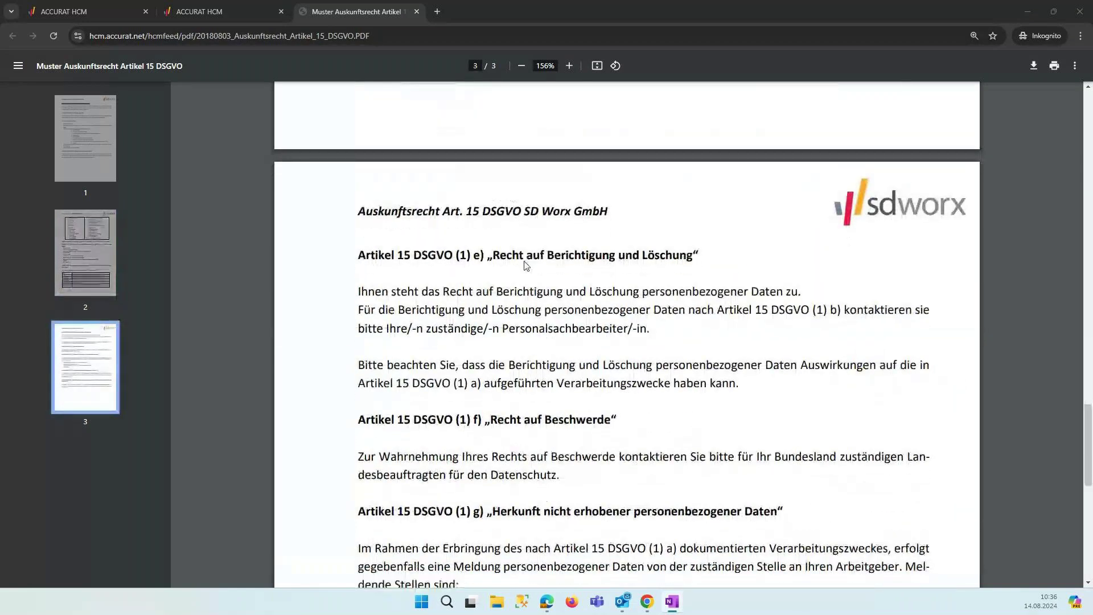
pyautogui.scroll(-2, 526, 266)
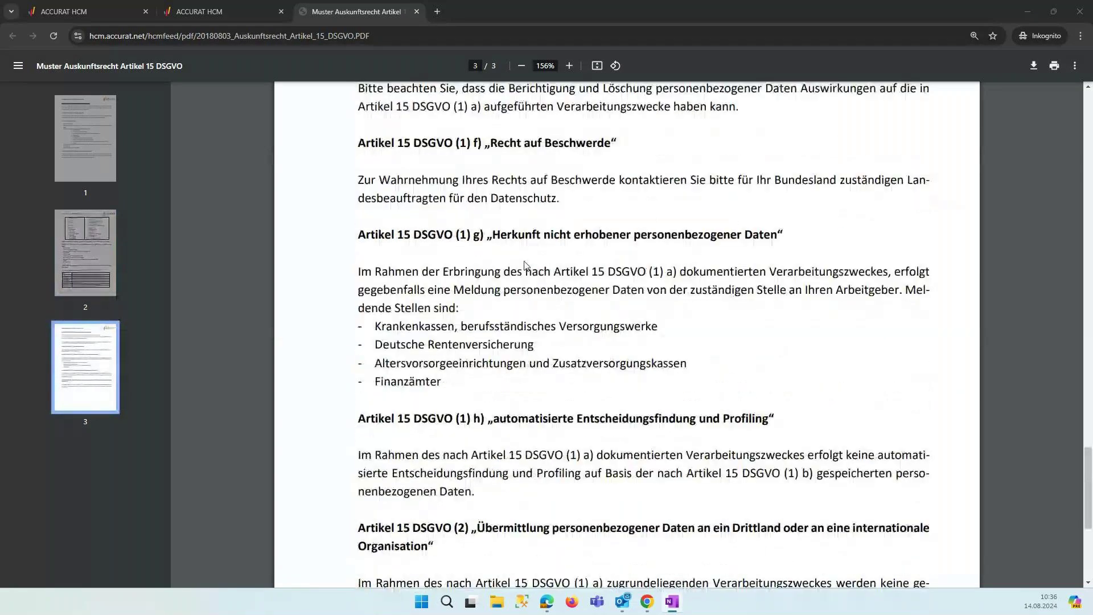
pyautogui.scroll(-2, 526, 266)
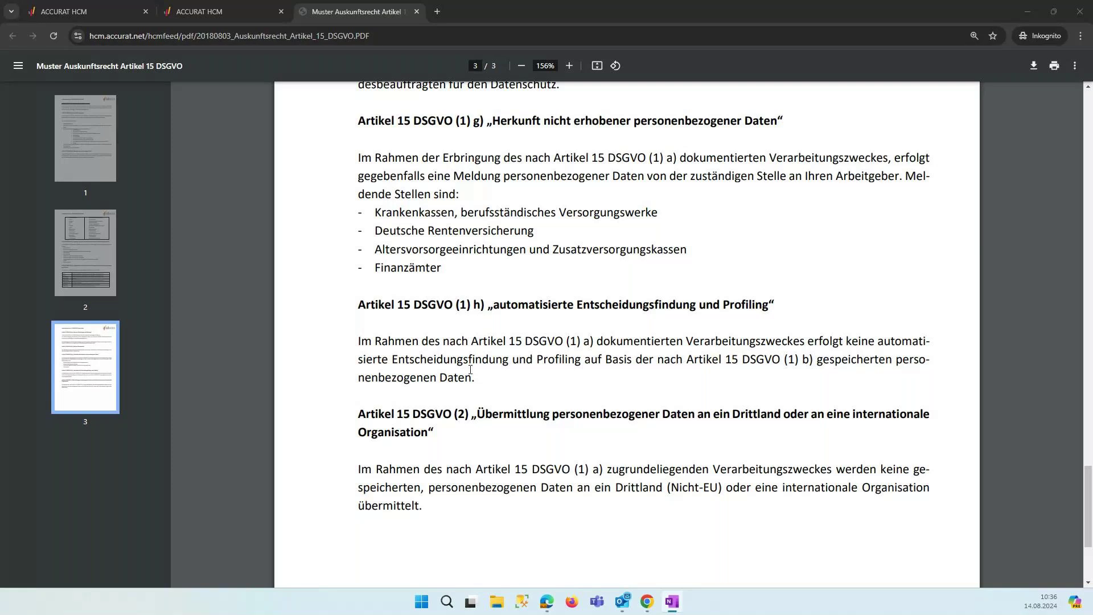
pyautogui.moveTo(479, 413); pyautogui.dragTo(791, 416)
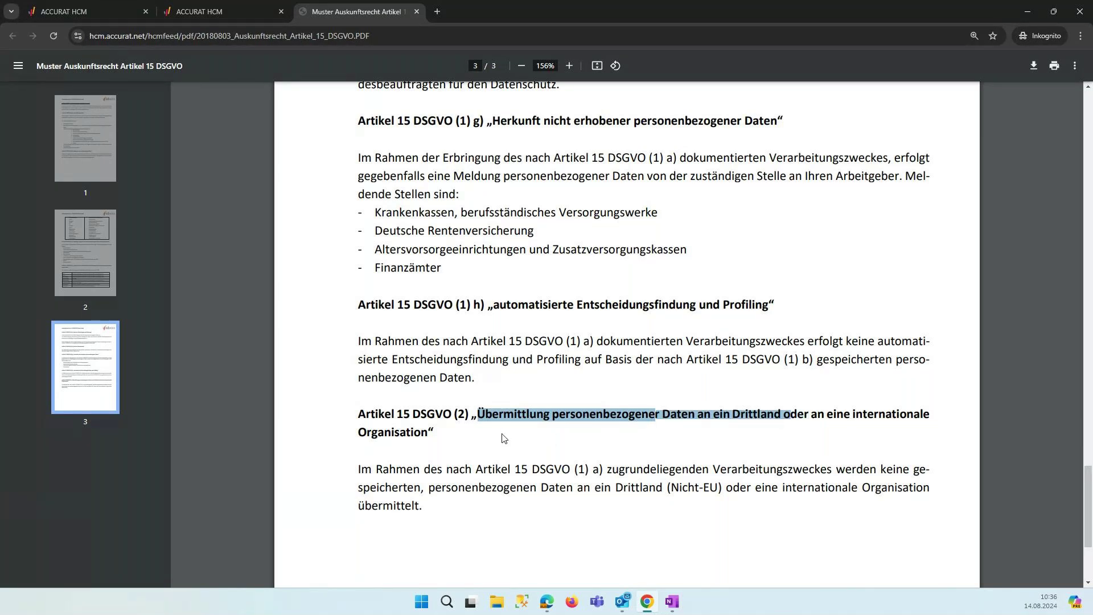
pyautogui.click(770, 447)
pyautogui.moveTo(841, 473); pyautogui.dragTo(754, 489)
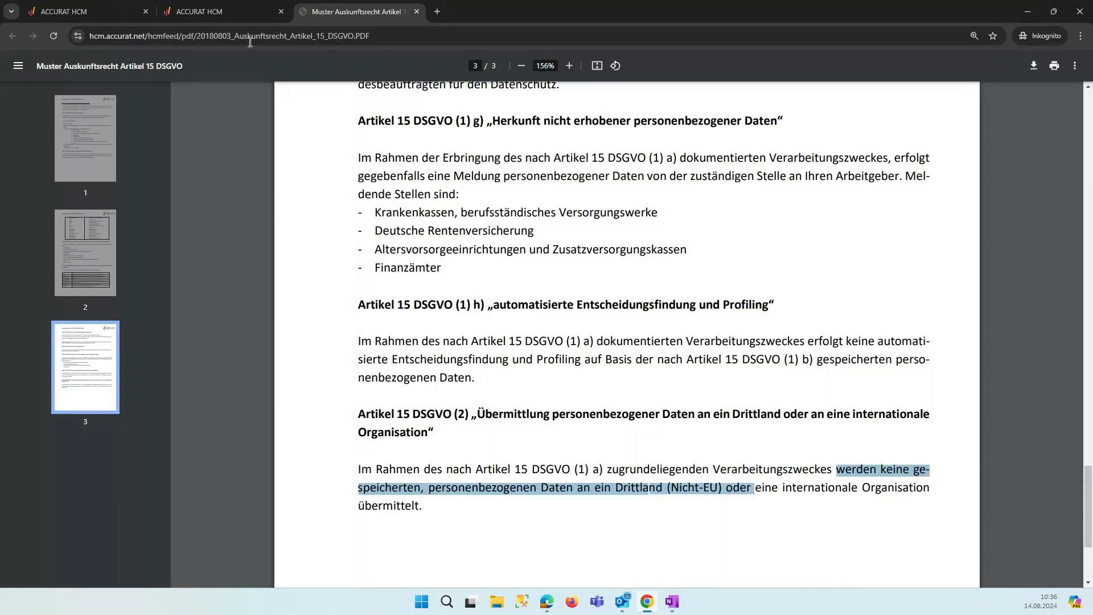
pyautogui.click(415, 12)
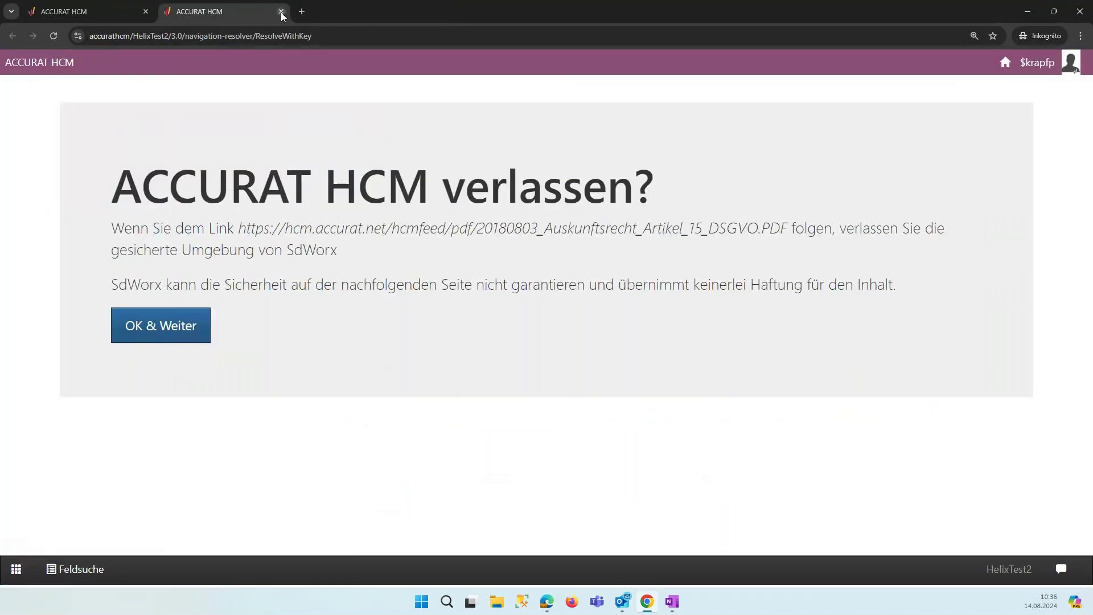
pyautogui.click(281, 12)
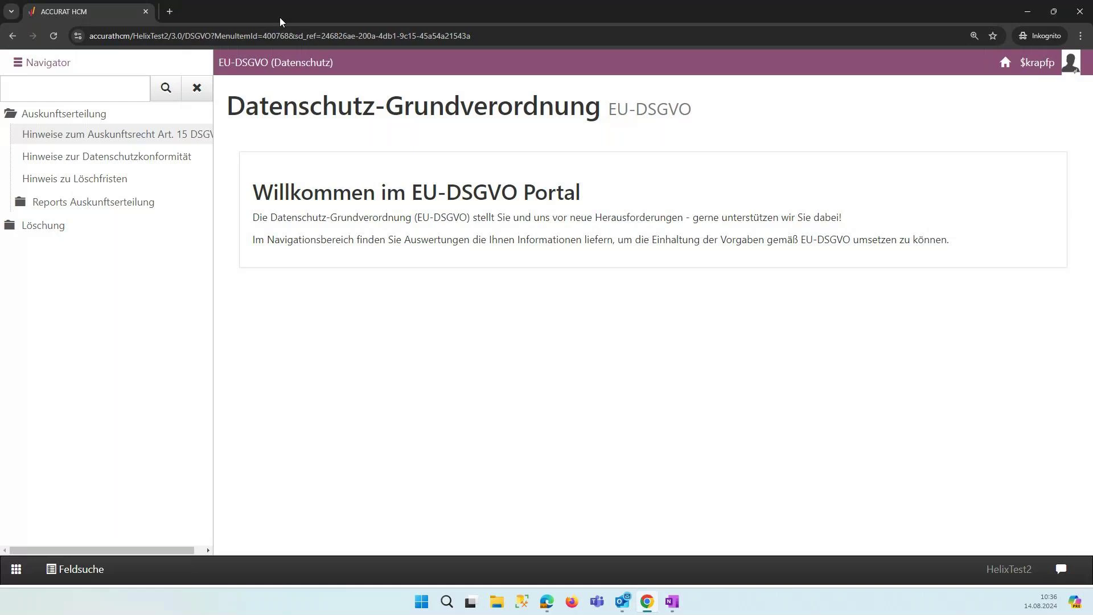
# View the "Hinweise zur Datenschutzkonformität" document via its external link and close it
pyautogui.click(98, 162)
pyautogui.click(195, 321)
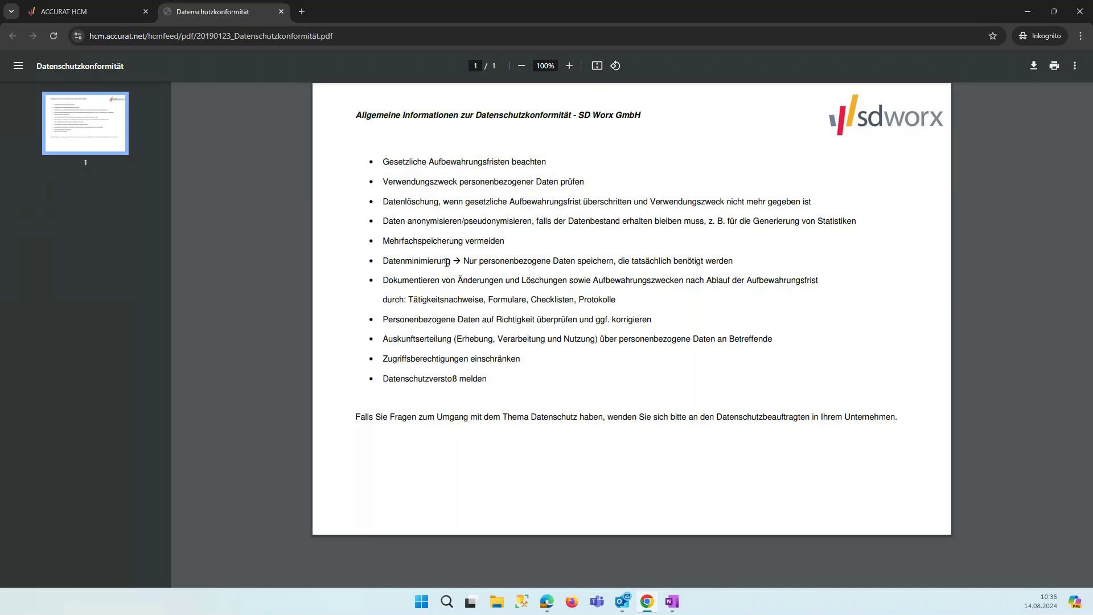
pyautogui.click(281, 12)
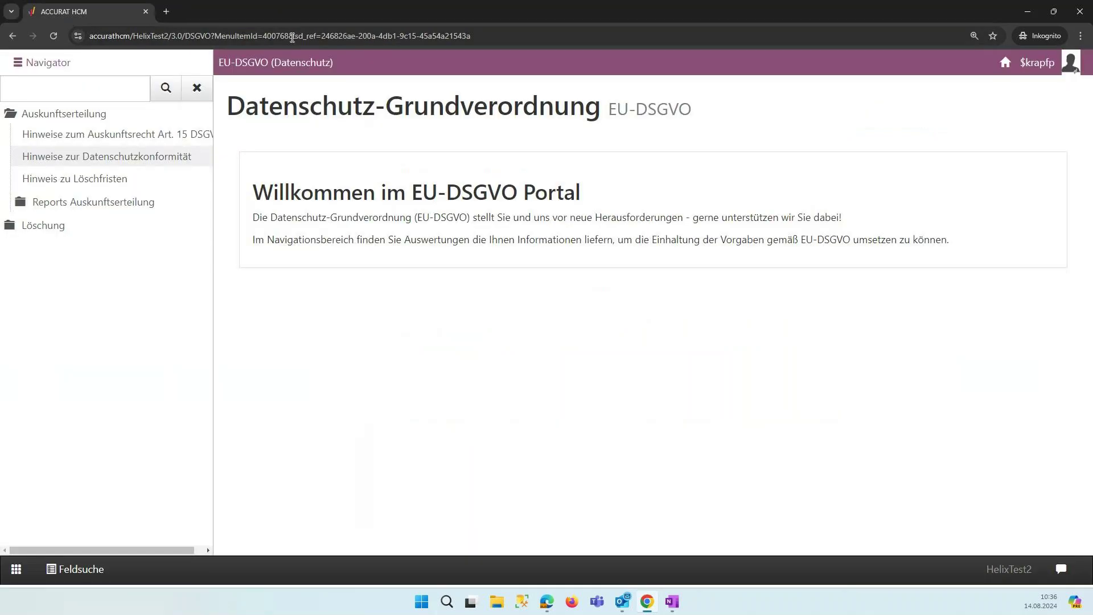
# Open the report "Auskunftsrecht Artikel 15 DSGVO" from the Reports Auskunftserteilung folder
pyautogui.click(100, 208)
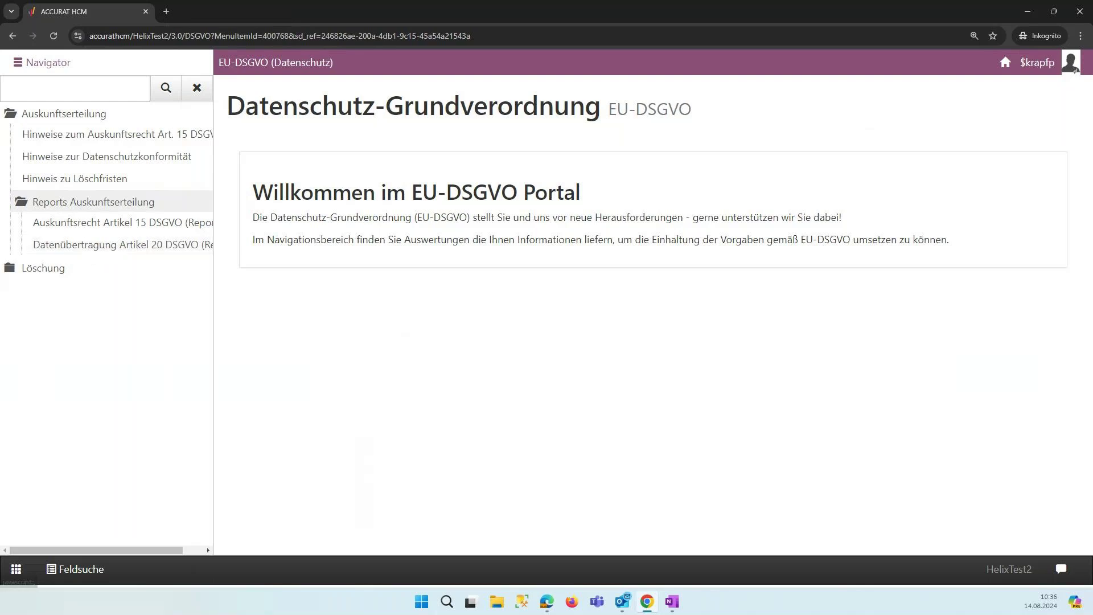
pyautogui.click(108, 223)
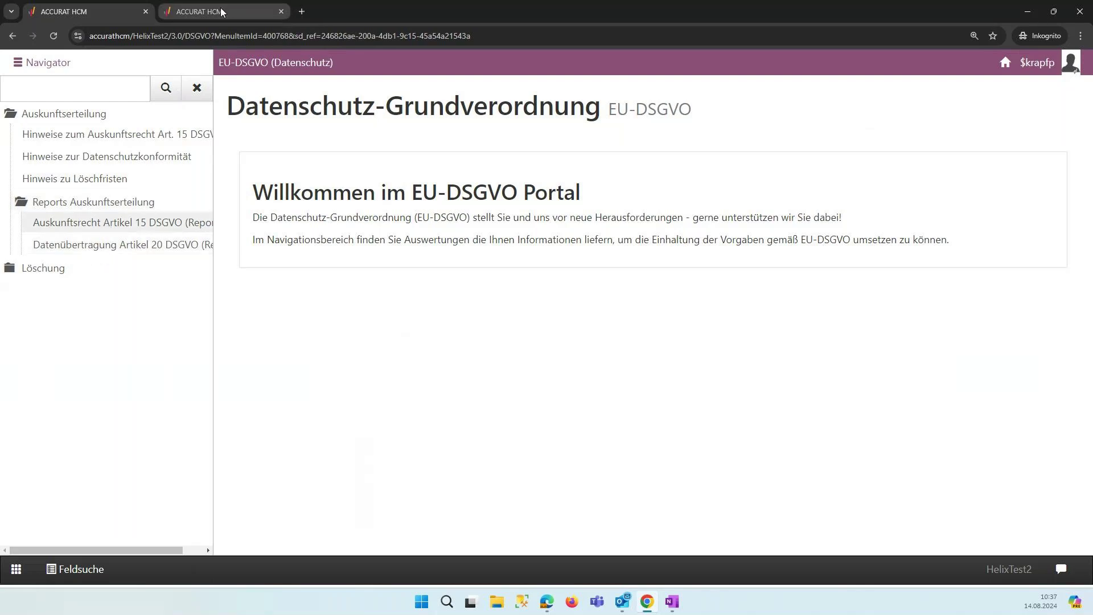
pyautogui.click(222, 12)
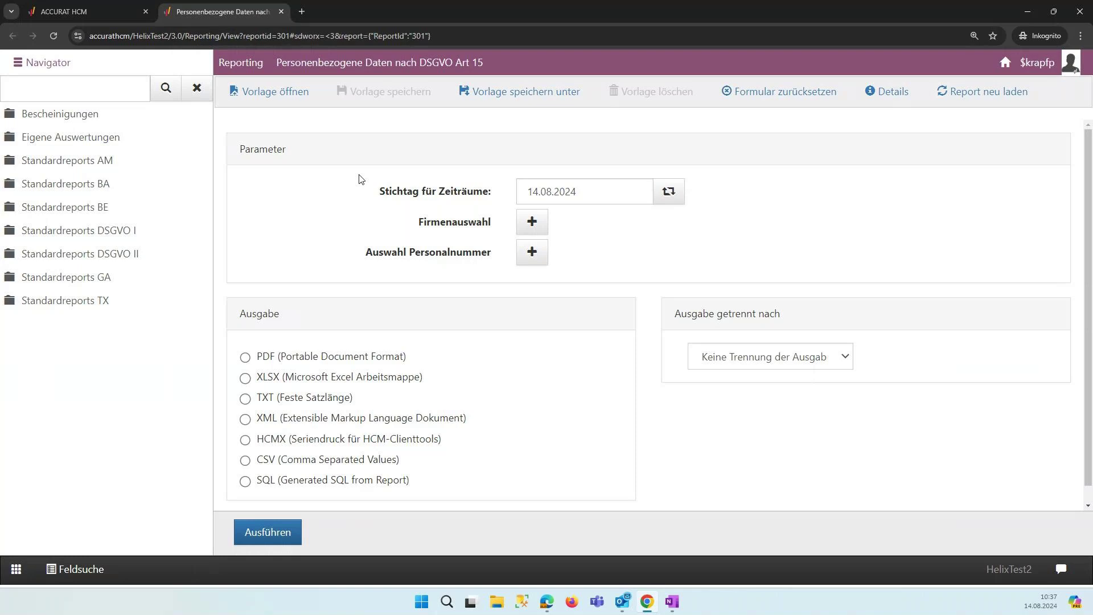
# Restrict the Article 15 report to company 17001 and the personnel number of the second listed employee
pyautogui.click(532, 226)
pyautogui.click(839, 223)
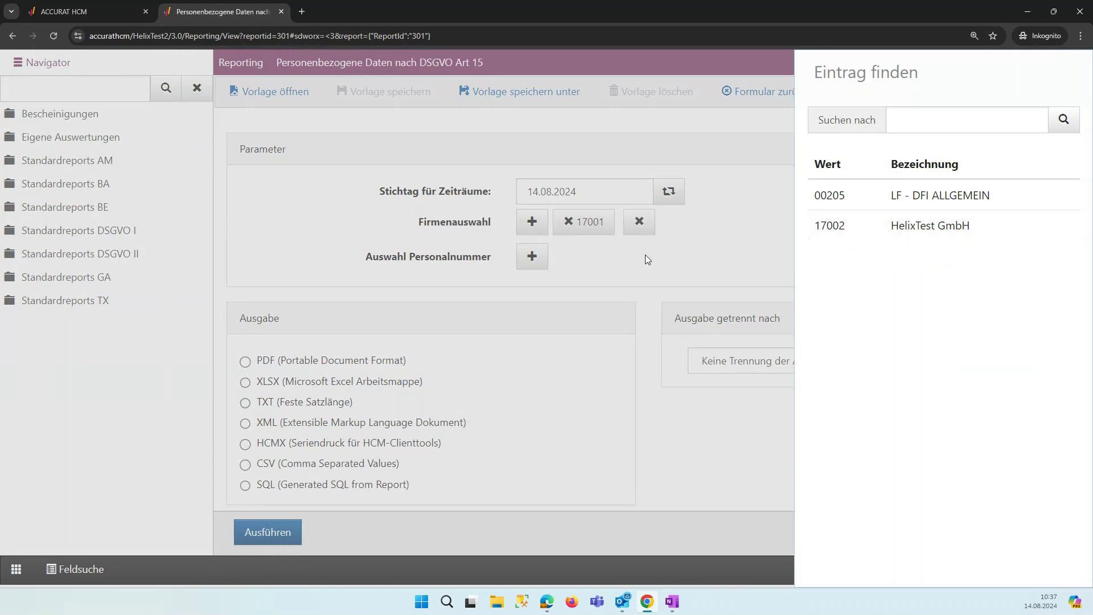
pyautogui.click(568, 266)
pyautogui.click(531, 256)
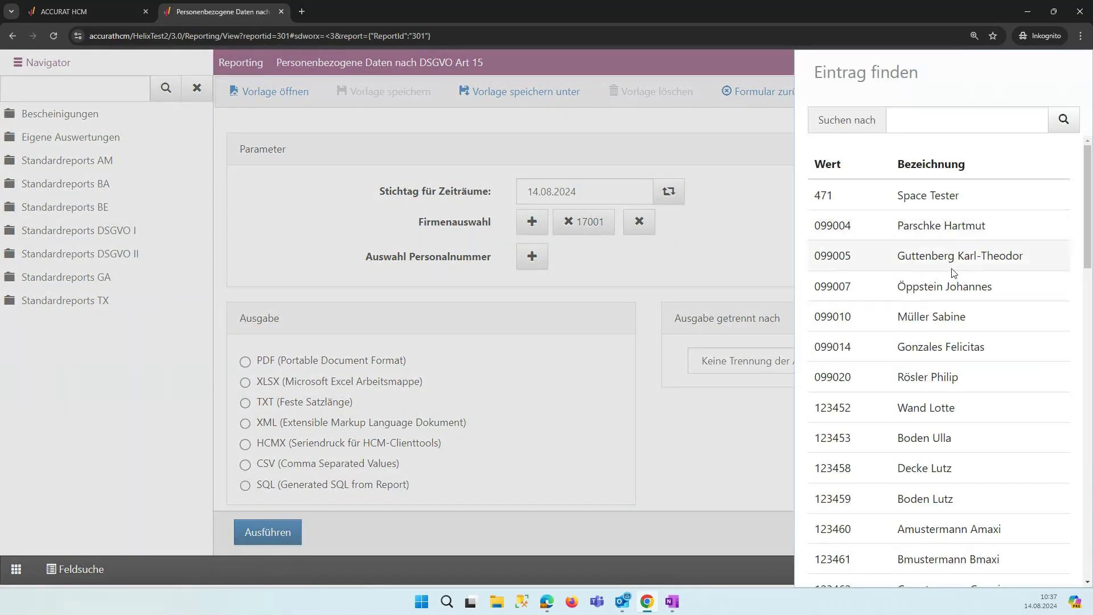
pyautogui.click(929, 228)
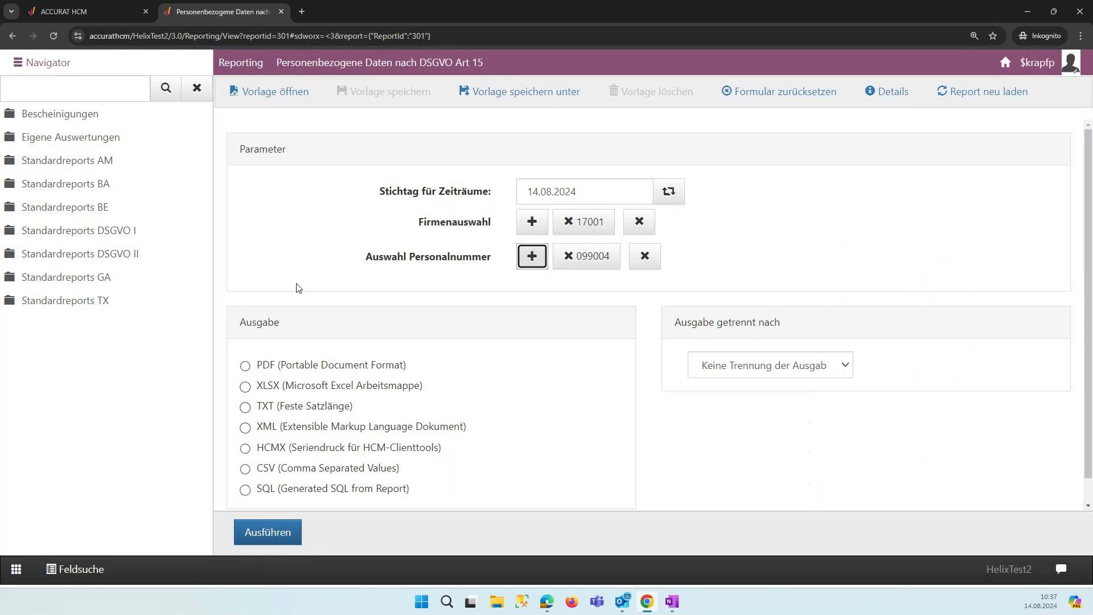
# Run the report with PDF output, save it as "Personenbezogene Daten nach DSGVO Art 15.pdf" in Downloads, and open the file
pyautogui.click(263, 370)
pyautogui.click(253, 531)
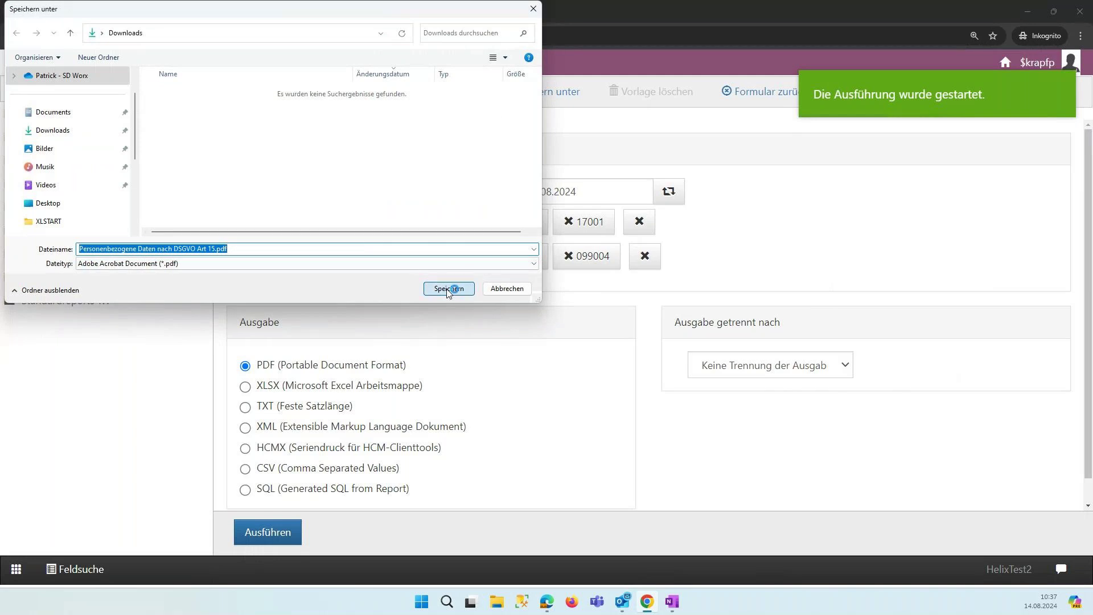
pyautogui.click(449, 289)
pyautogui.click(867, 93)
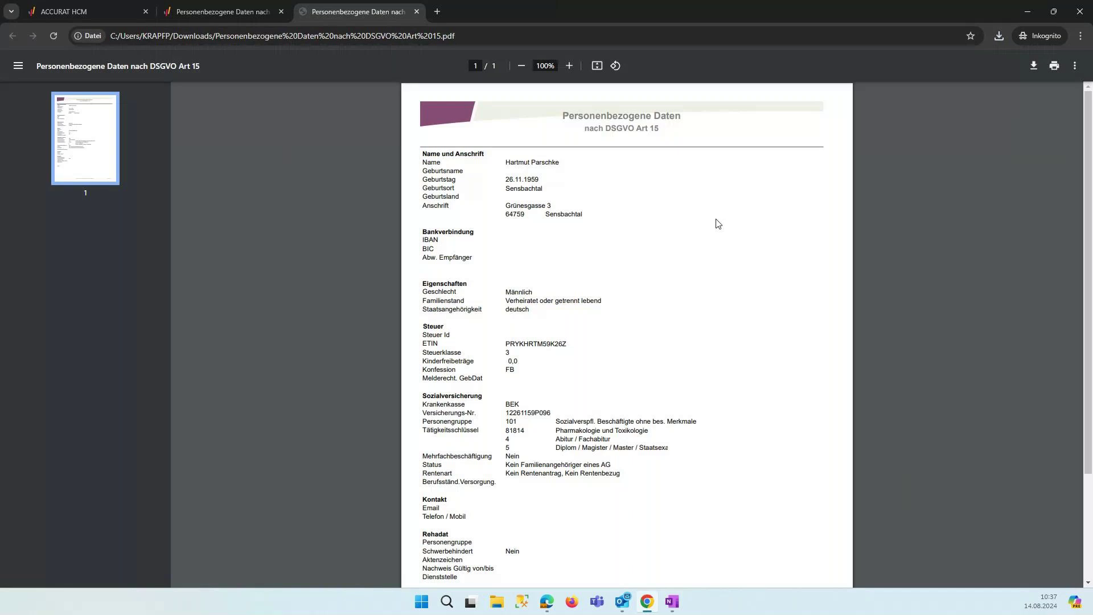
# Examine the employee's personal data in the generated Article 15 PDF, from name and address to Rehadat, and close the document and report
pyautogui.scroll(3, 717, 223)
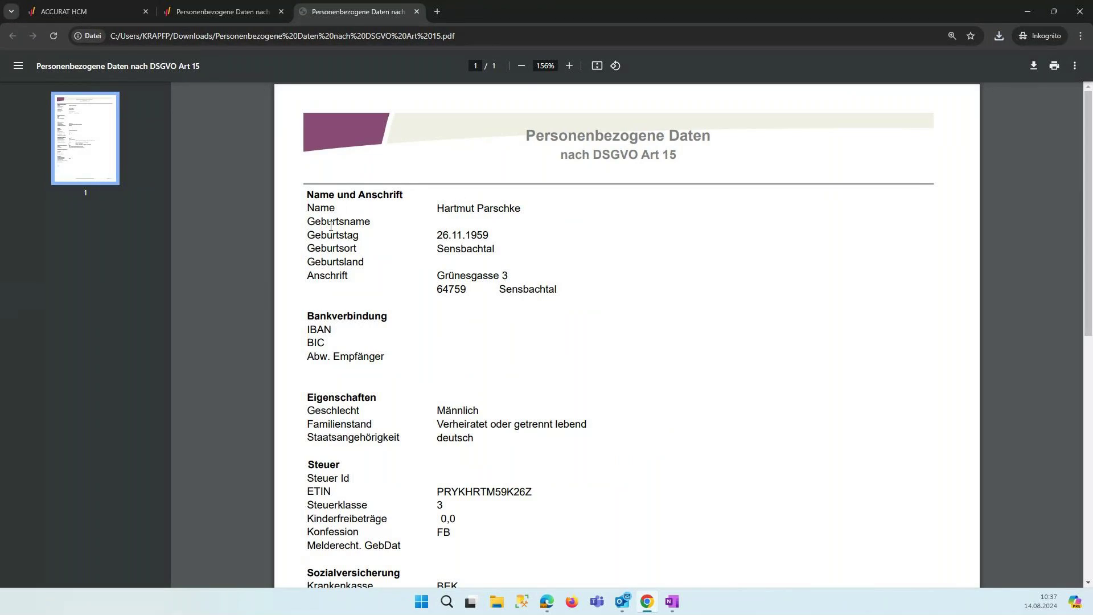
pyautogui.scroll(-3, 395, 279)
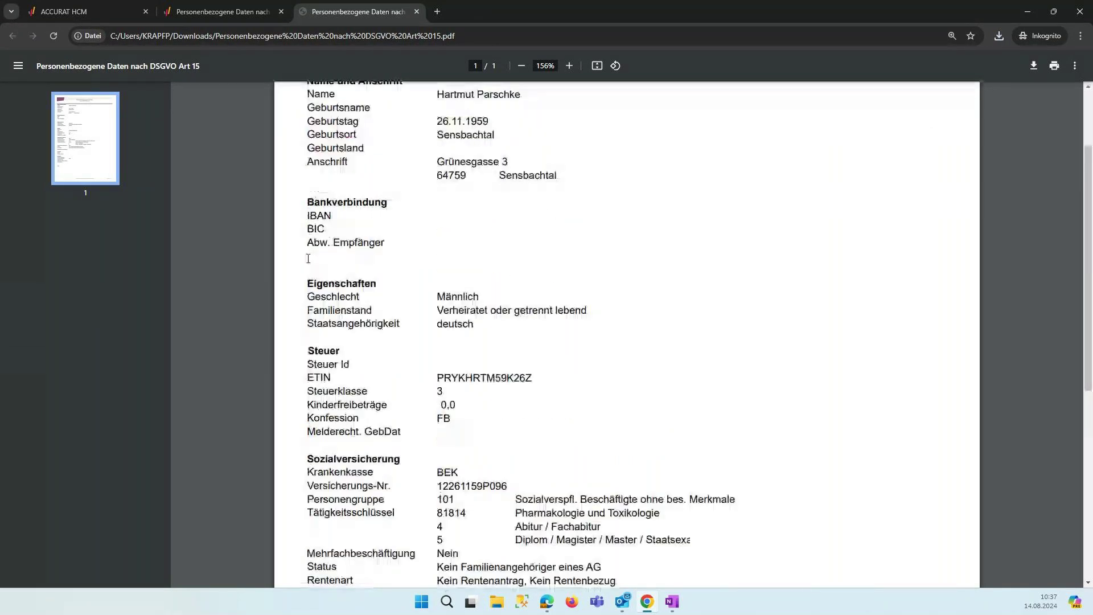
pyautogui.scroll(-3, 505, 237)
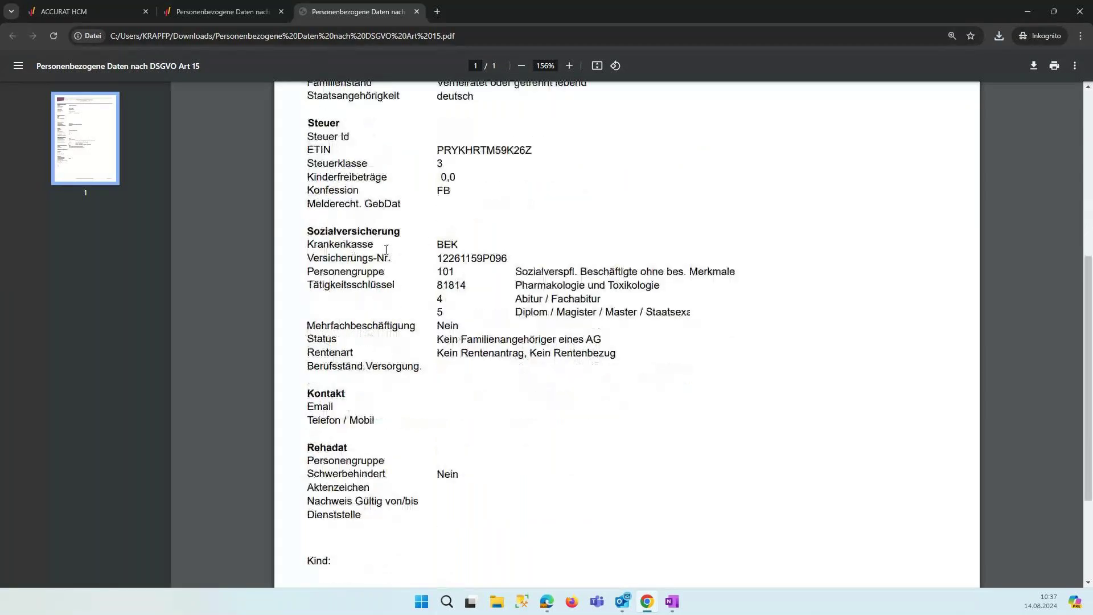
pyautogui.scroll(-2, 402, 258)
pyautogui.scroll(6, 402, 264)
pyautogui.scroll(2, 404, 261)
pyautogui.click(417, 12)
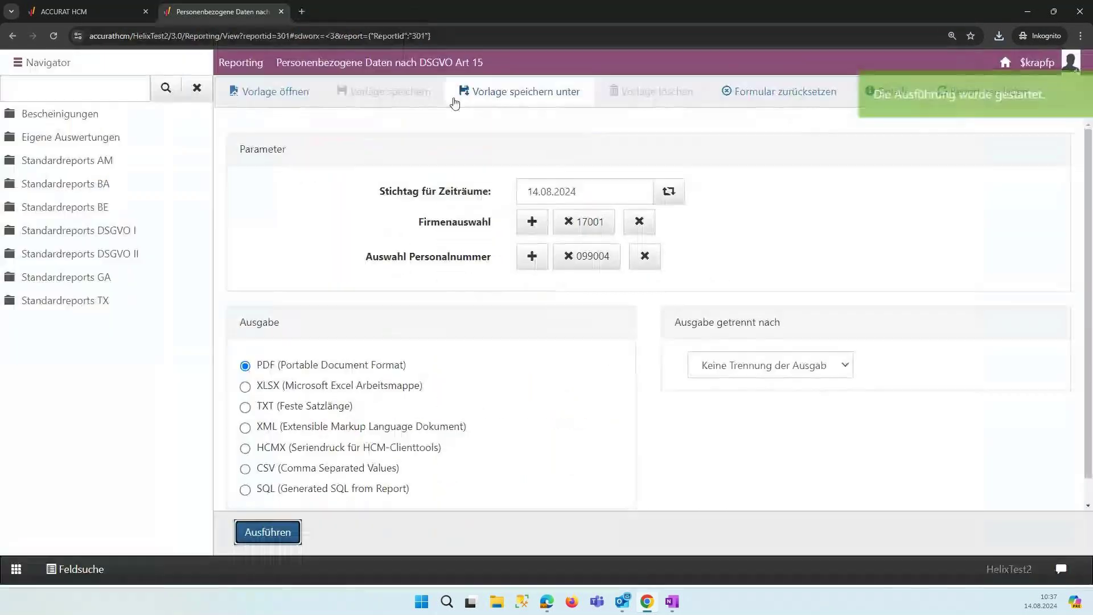
pyautogui.click(281, 12)
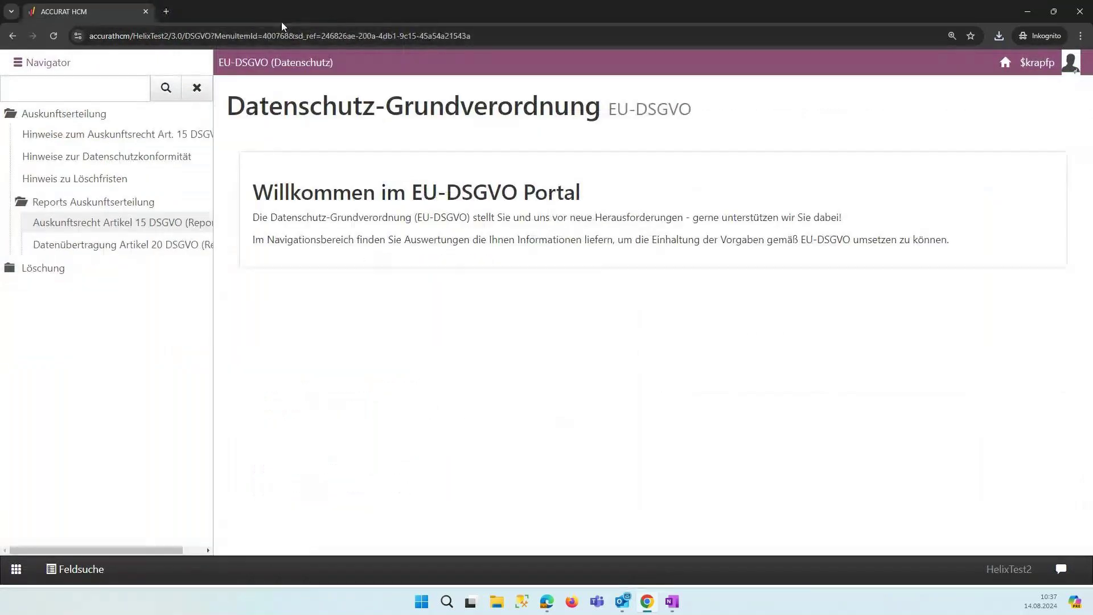
# Open the report "Datenübertragung Artikel 20 DSGVO" and restrict it to company 17001 and the second listed employee's personnel number
pyautogui.click(149, 251)
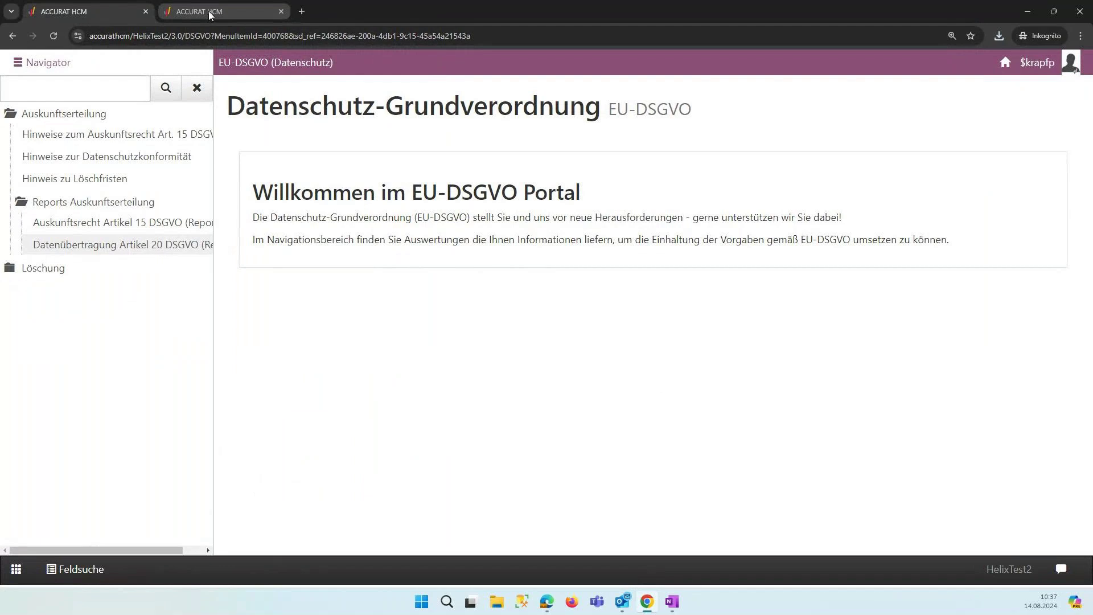
pyautogui.click(206, 15)
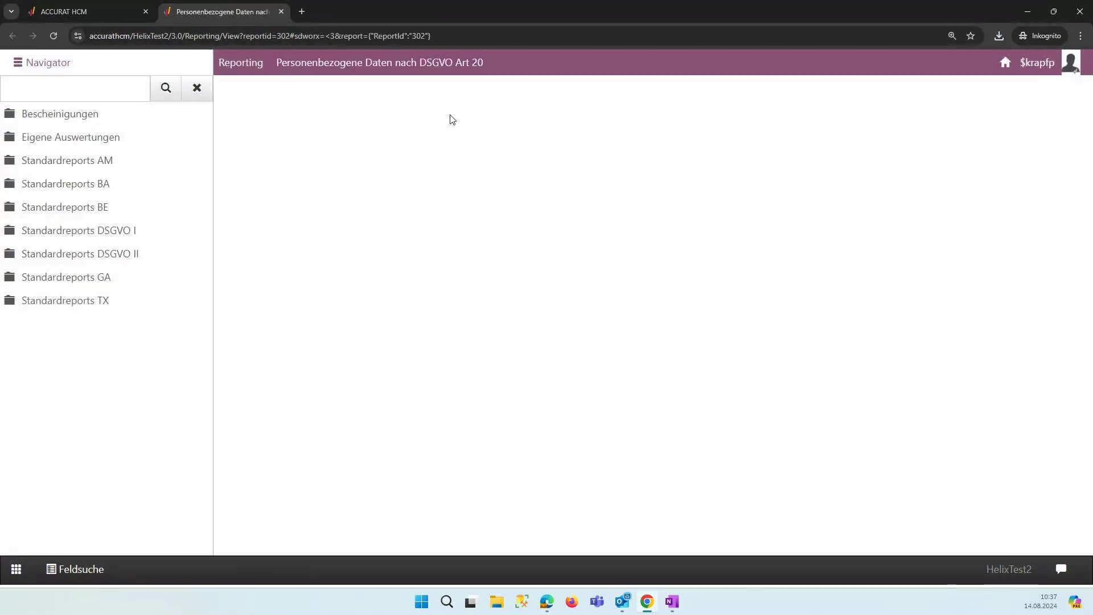
pyautogui.click(528, 225)
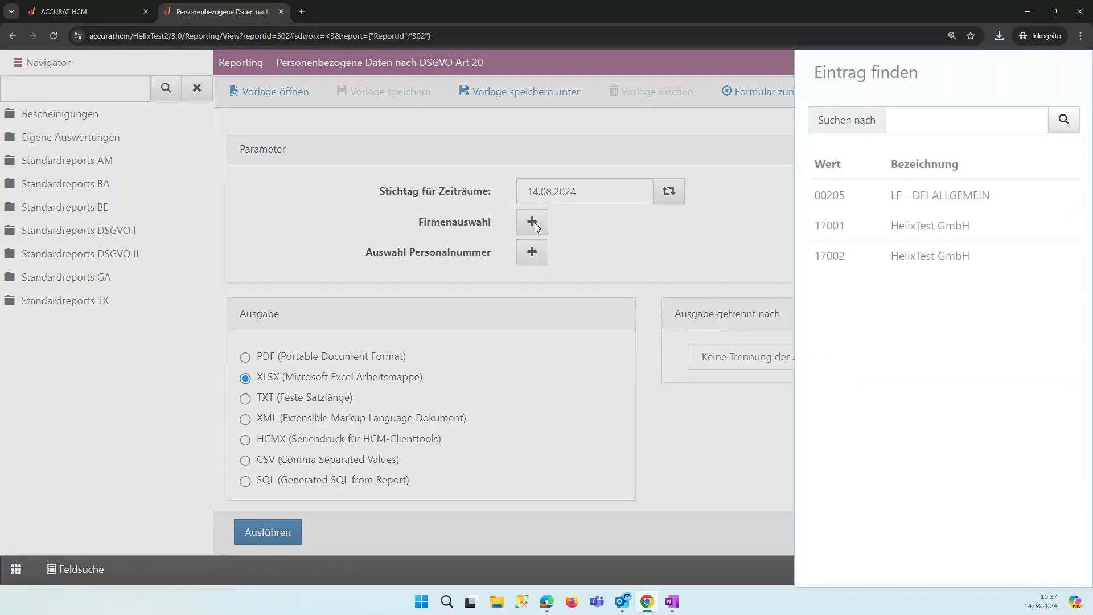
pyautogui.click(842, 226)
pyautogui.click(601, 247)
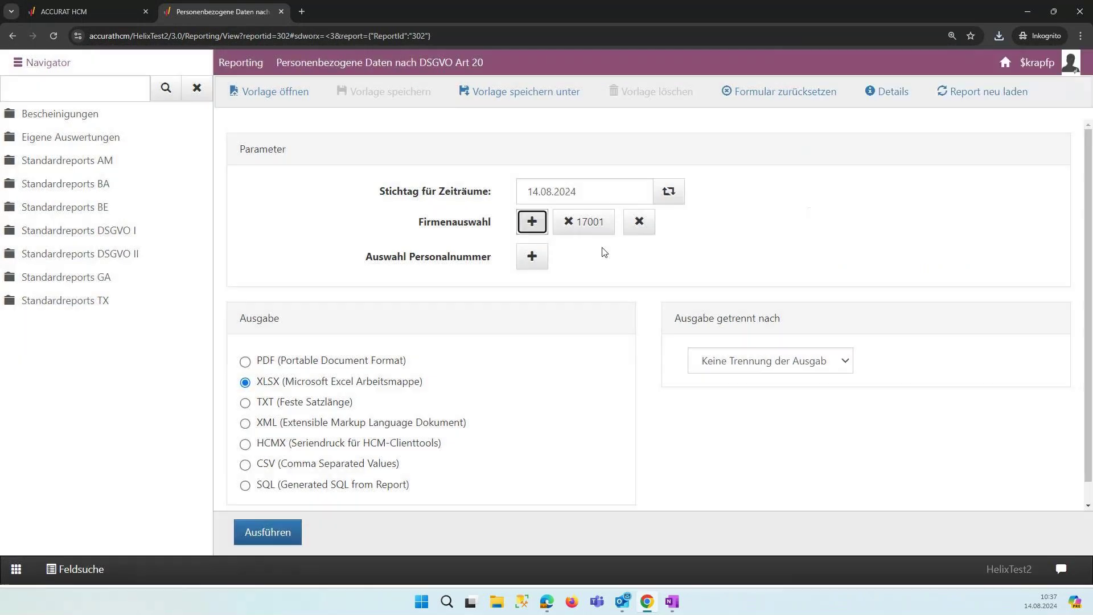
pyautogui.click(532, 256)
pyautogui.click(854, 225)
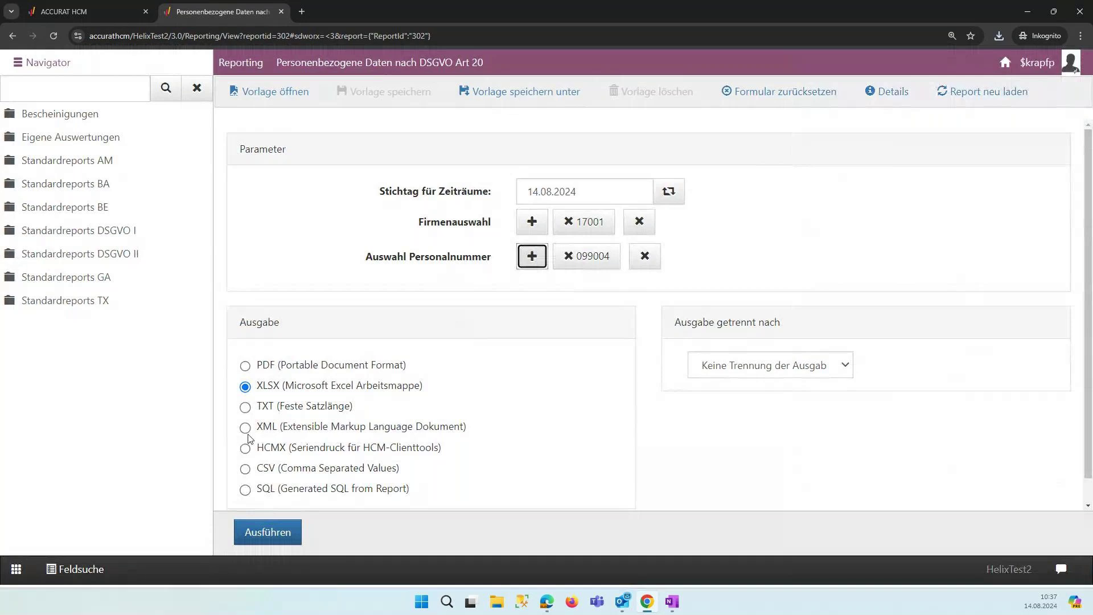
# Run the report with XLSX output, save it as "Personenbezogene Daten nach DSGVO Art 20.xlsx" in Downloads, and open it in Excel
pyautogui.click(279, 533)
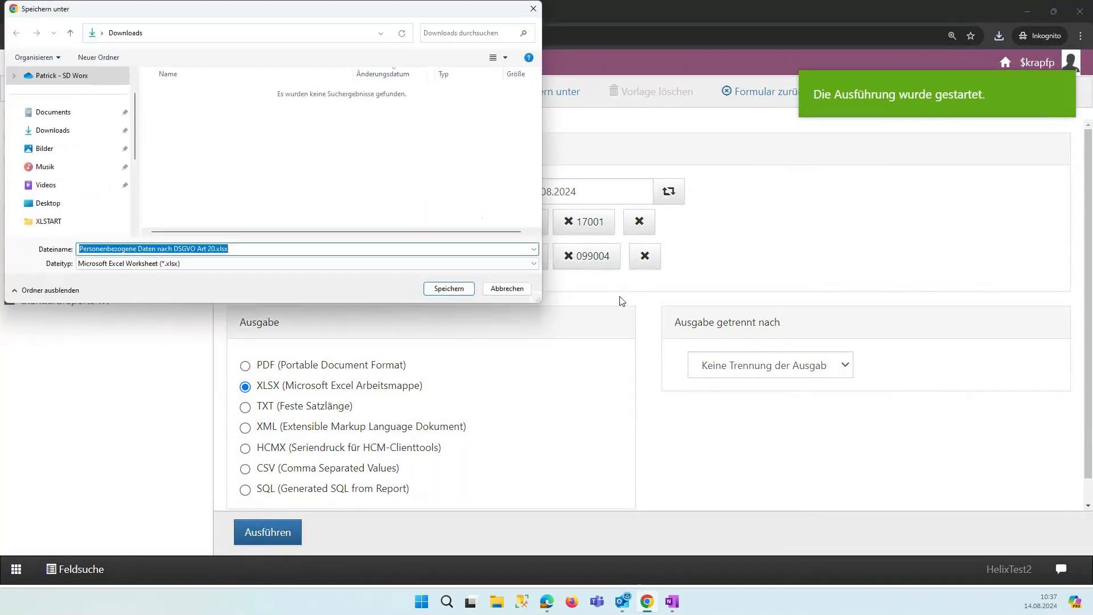
pyautogui.click(450, 290)
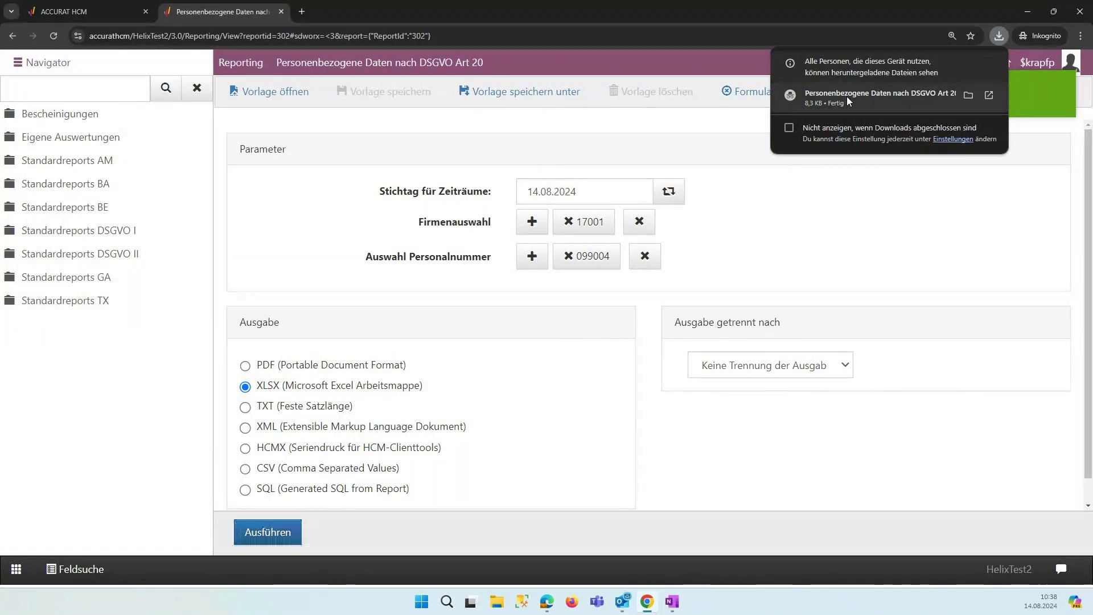
pyautogui.click(847, 99)
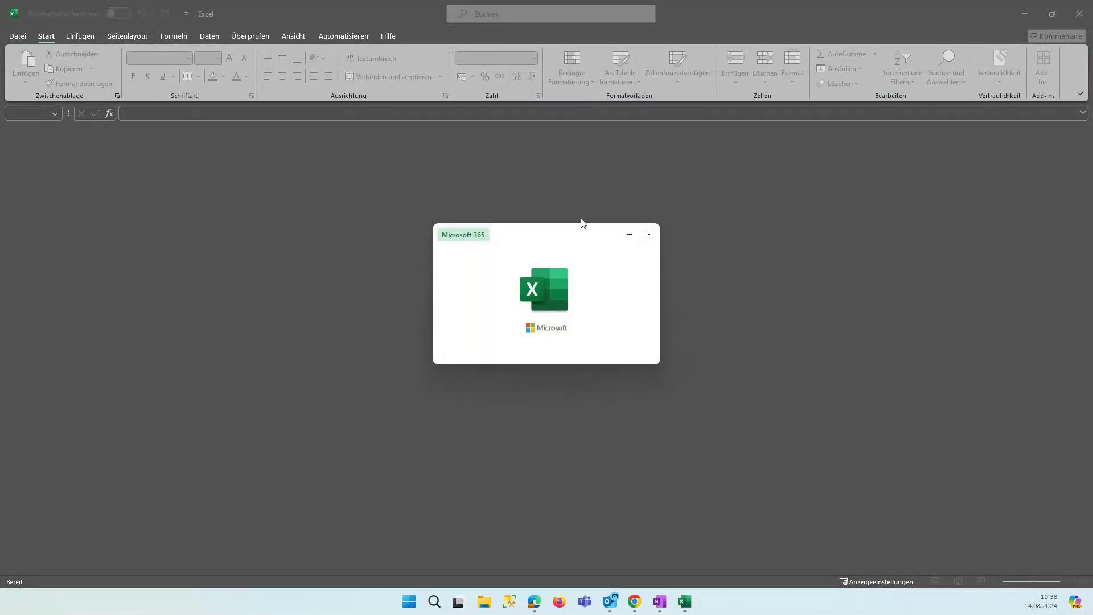
# Examine the personal data columns in the Article 20 workbook, and close the workbook and the report page
pyautogui.scroll(3, 194, 114)
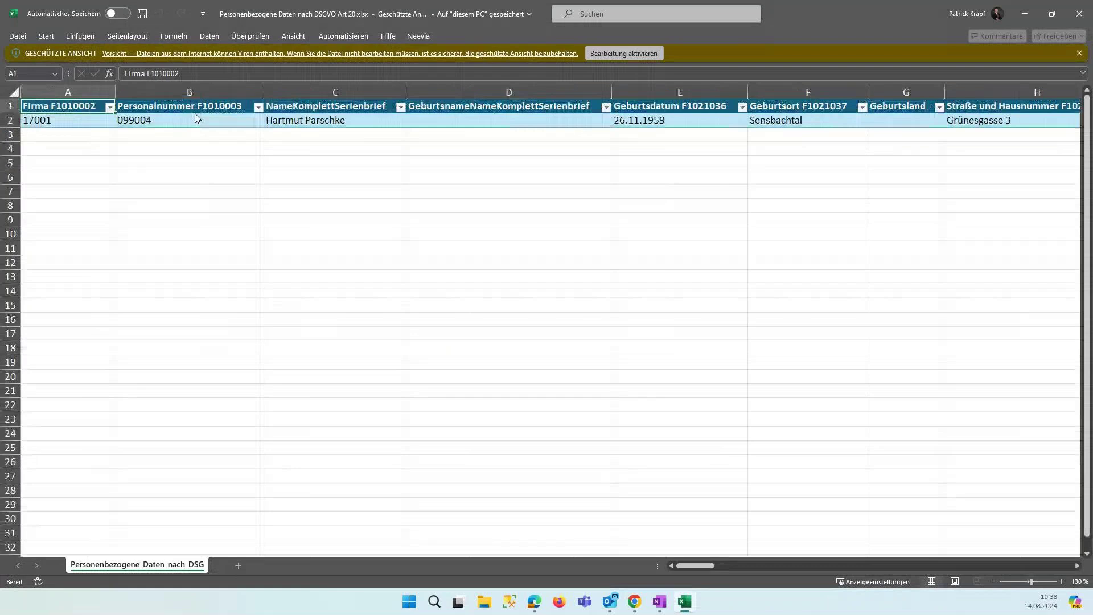
pyautogui.click(196, 150)
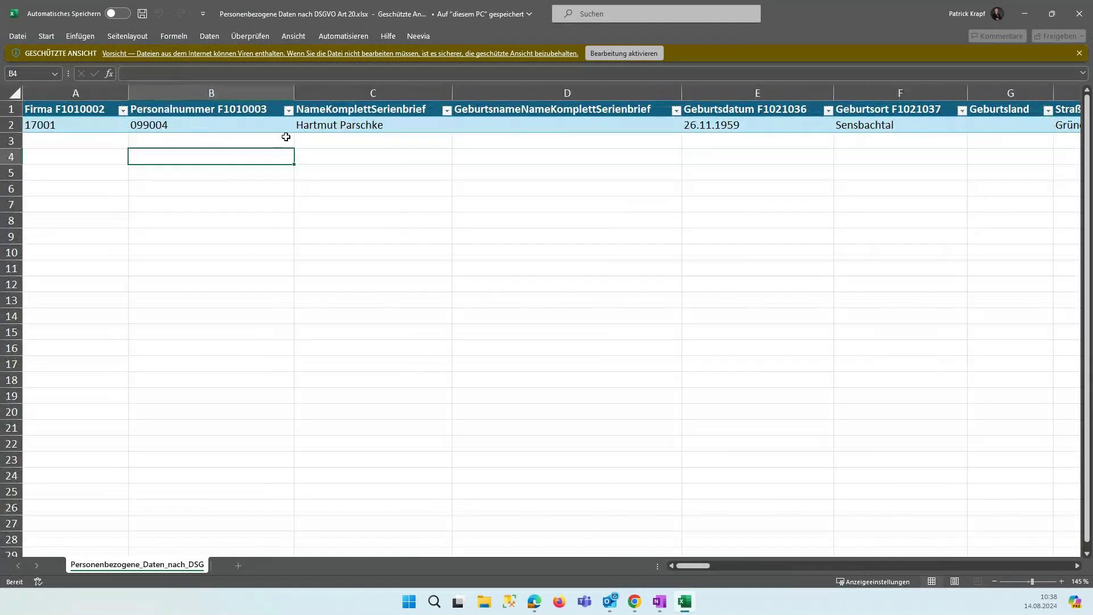
pyautogui.moveTo(684, 567); pyautogui.dragTo(725, 482)
pyautogui.hotkey('alt', 'F4')
pyautogui.click(284, 15)
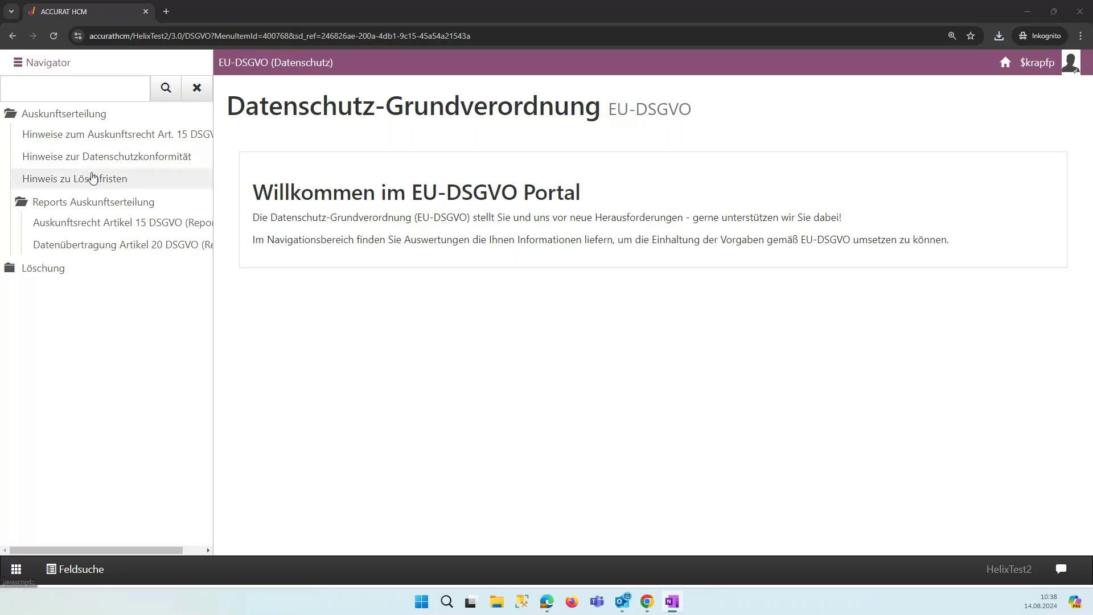
pyautogui.click(70, 115)
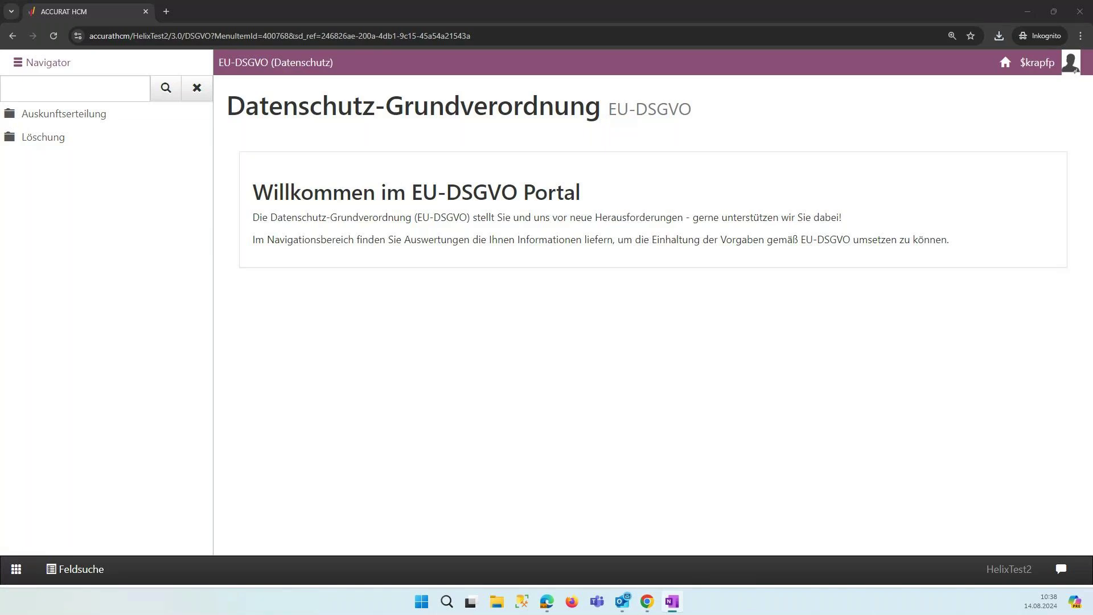
pyautogui.click(78, 114)
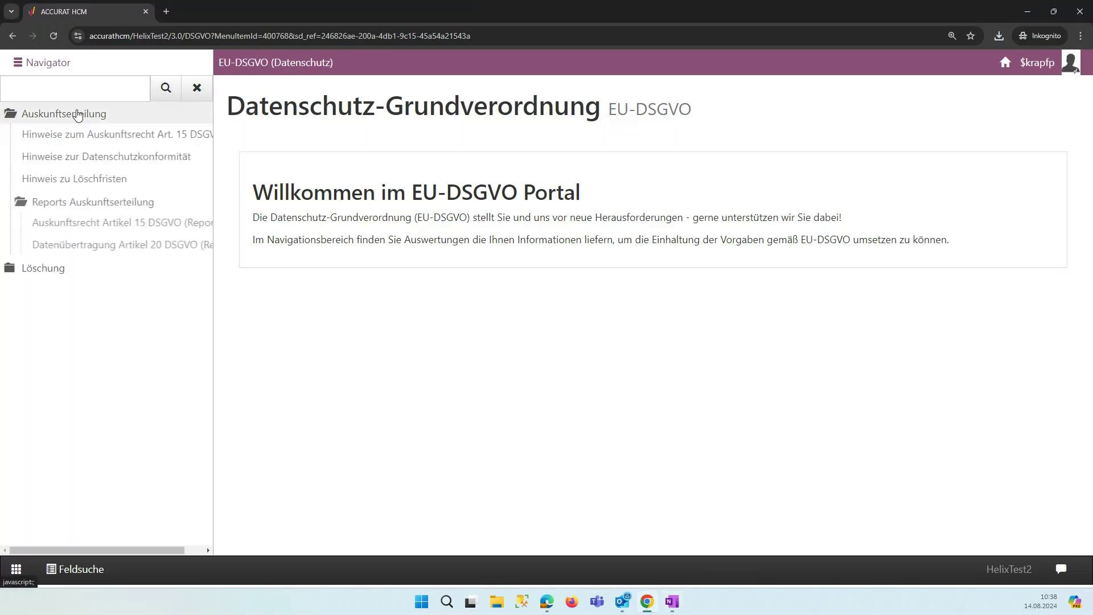
# Open the document "Hinweis zu Löschfristen", confirm leaving ACCURAT HCM, and read when the retention period begins
pyautogui.click(85, 189)
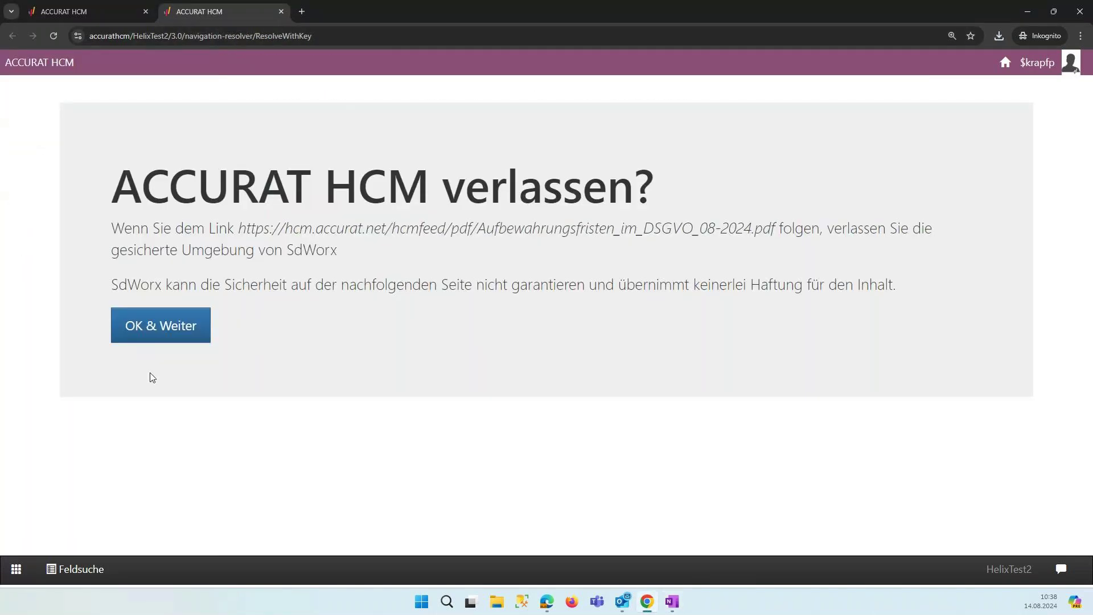
pyautogui.click(165, 329)
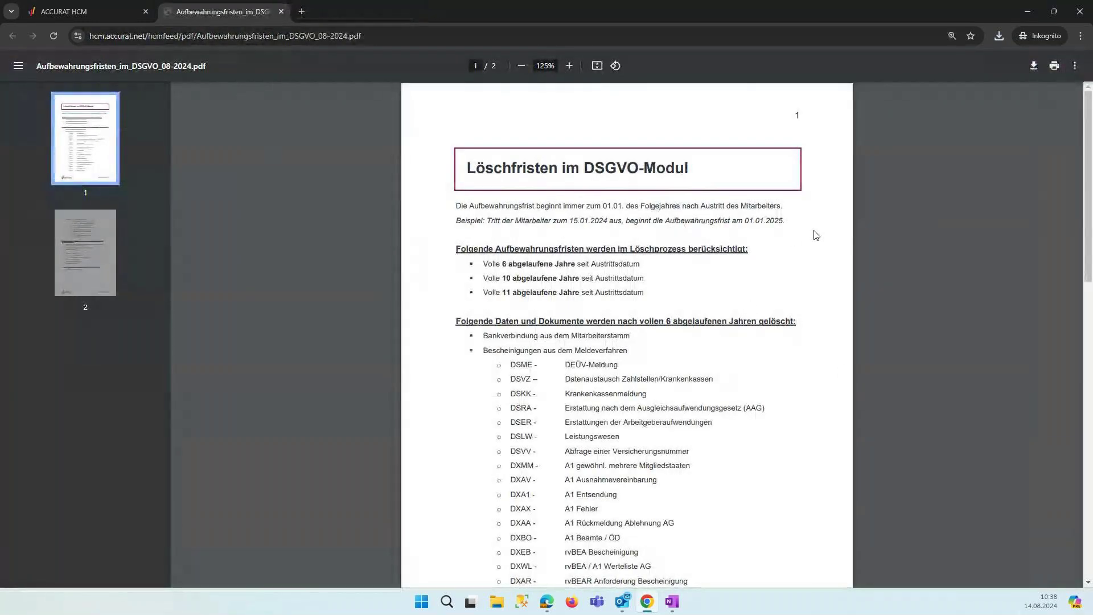
pyautogui.scroll(2, 819, 228)
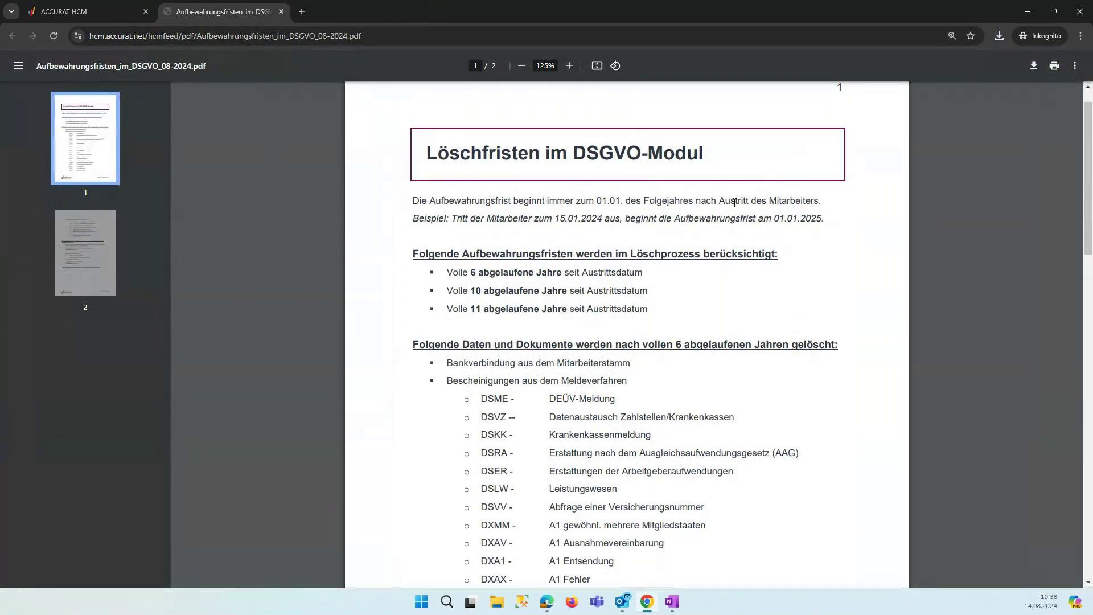
pyautogui.scroll(2, 736, 202)
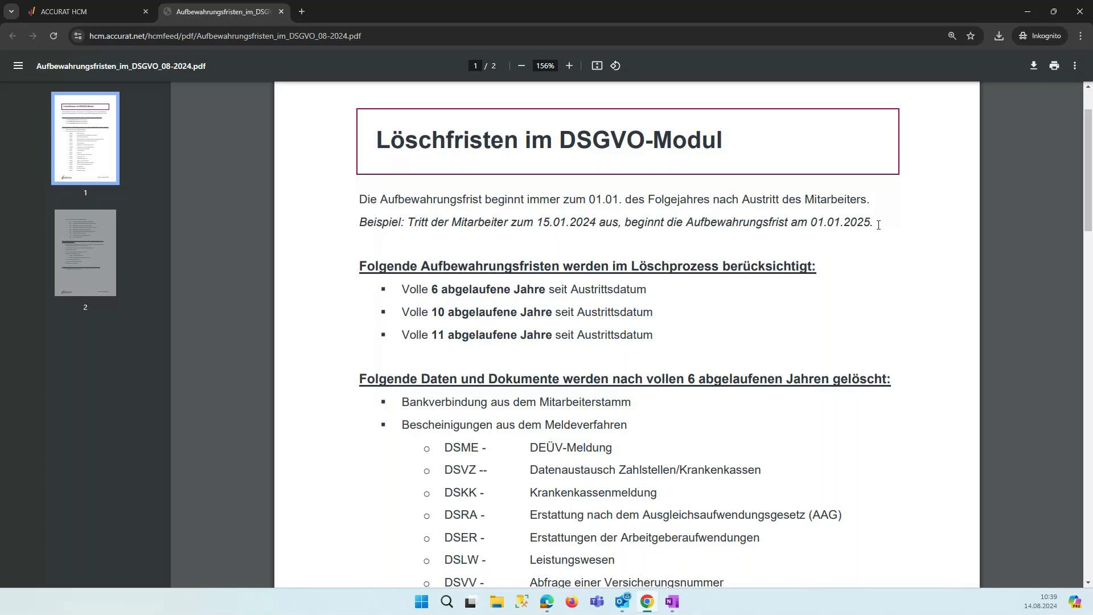
# Examine the data and documents deleted after 6 full years, from the bank details and reporting certificates to the employee archive lists
pyautogui.scroll(-4, 854, 188)
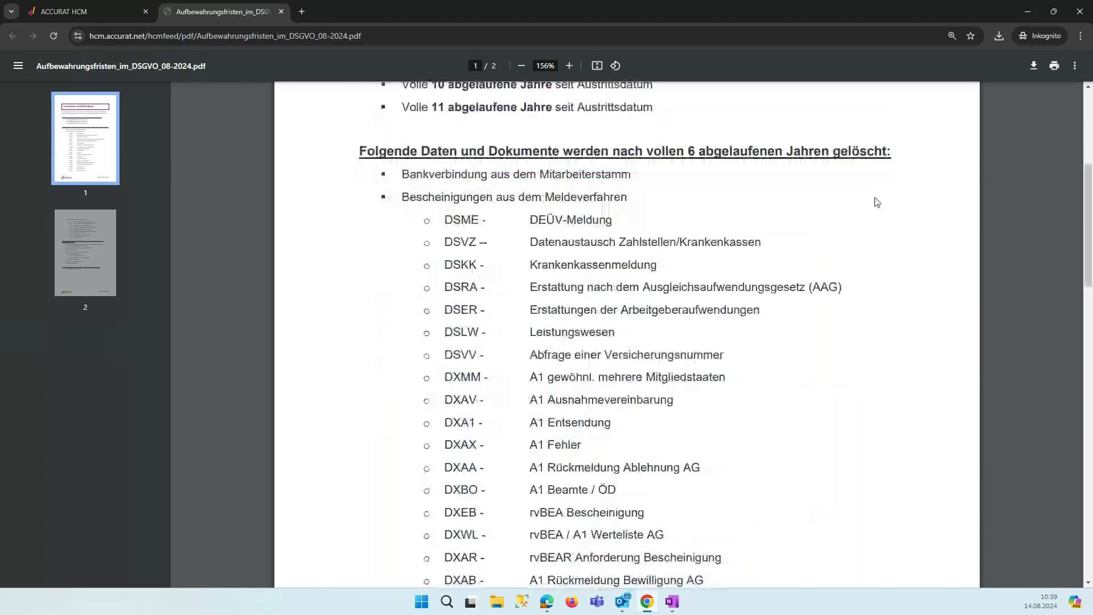
pyautogui.keyDown('ctrl'); pyautogui.scroll(-1, 711, 158); pyautogui.keyUp('ctrl')
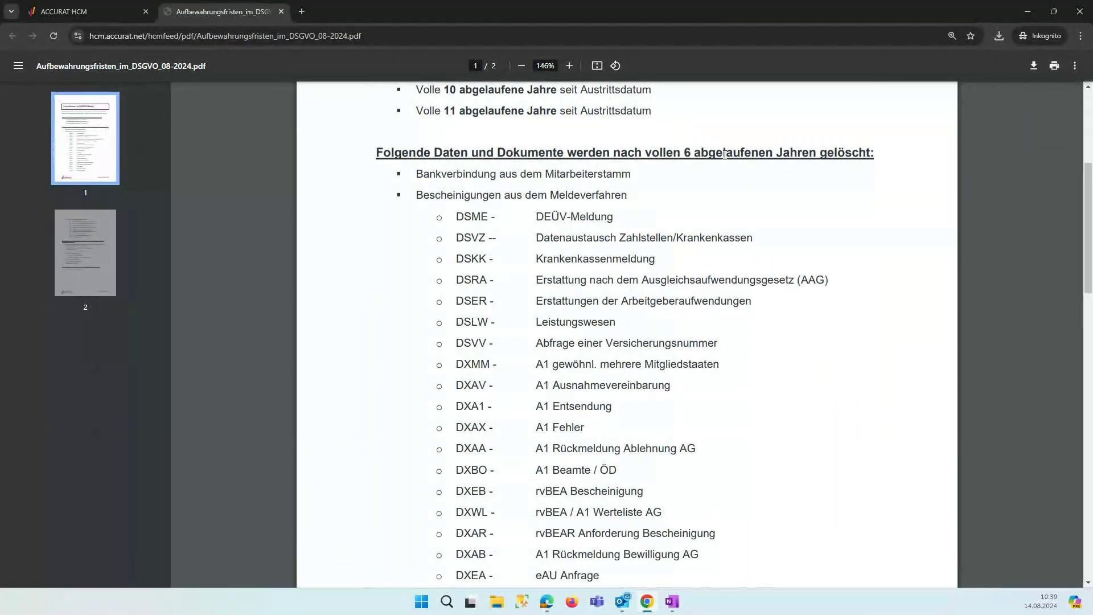
pyautogui.scroll(-1, 471, 134)
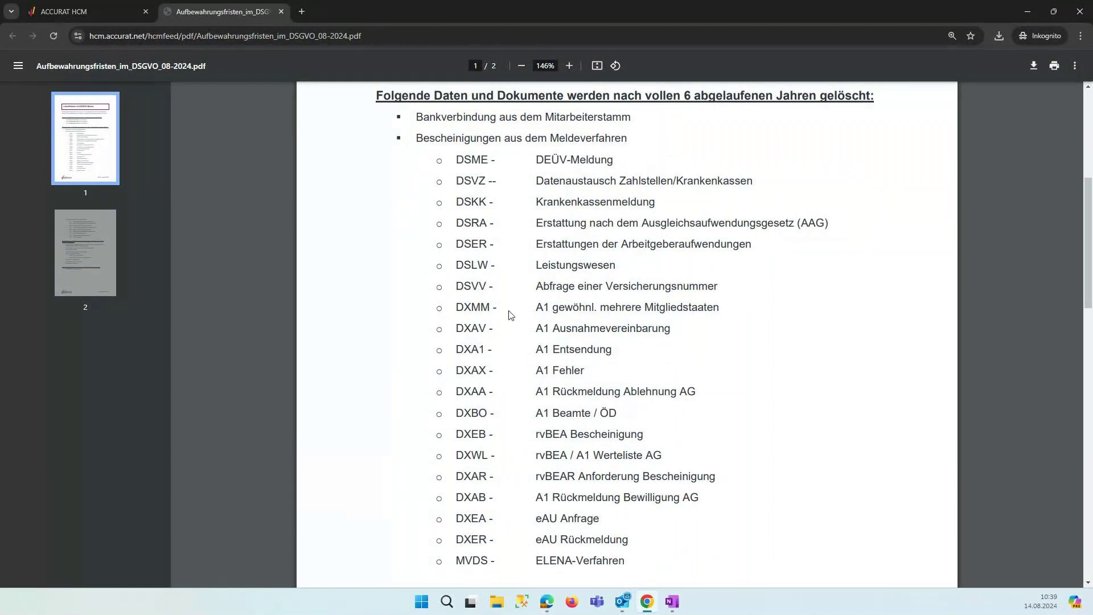
pyautogui.scroll(-2, 534, 411)
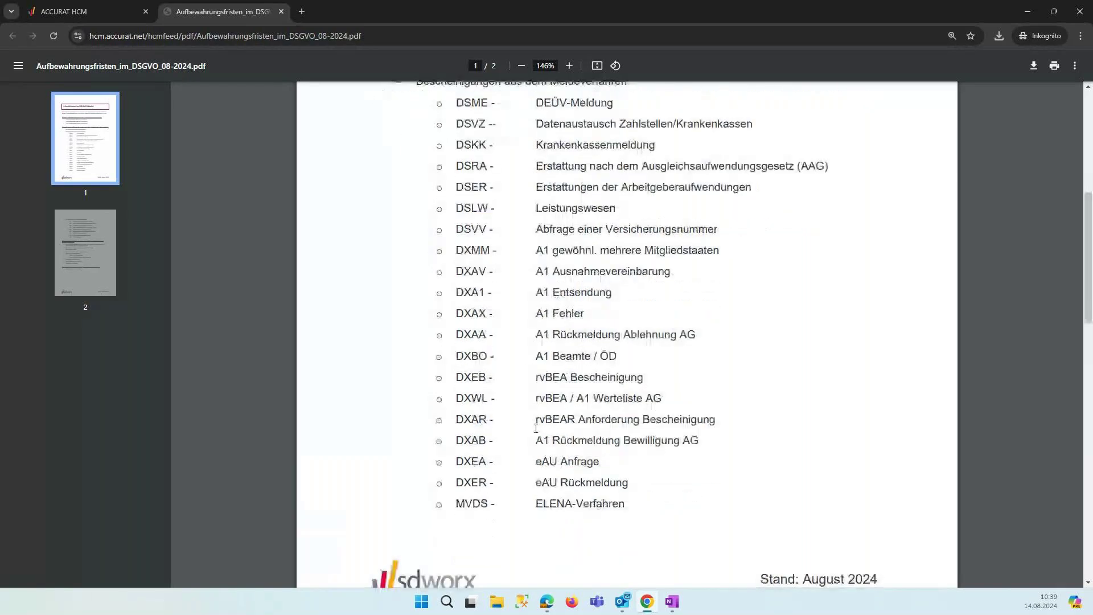
pyautogui.scroll(-2, 574, 283)
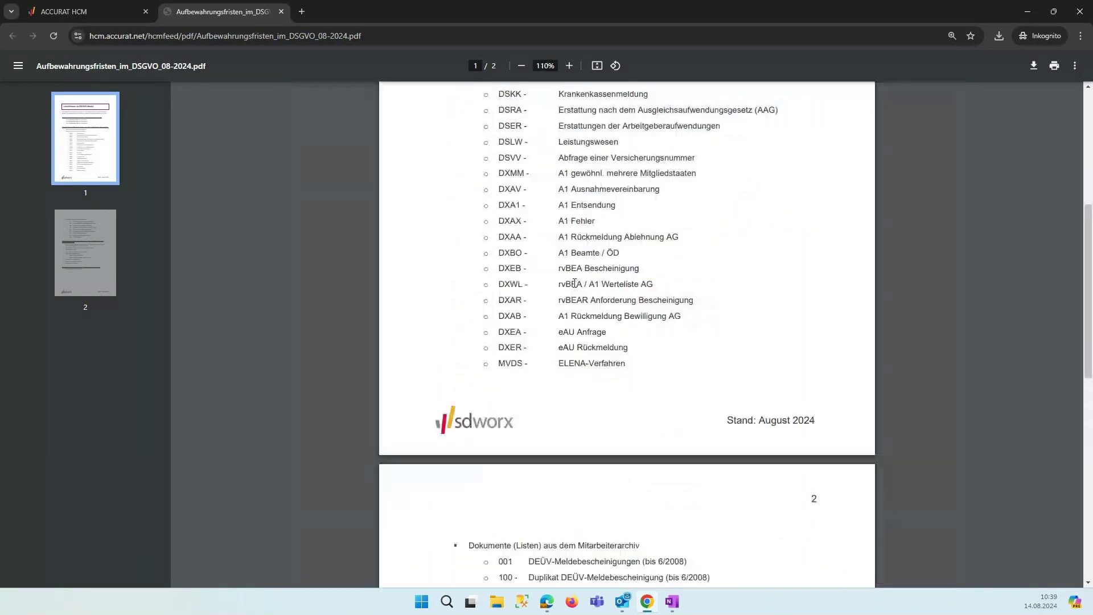
pyautogui.scroll(-5, 575, 283)
pyautogui.scroll(-1, 574, 283)
pyautogui.scroll(2, 575, 283)
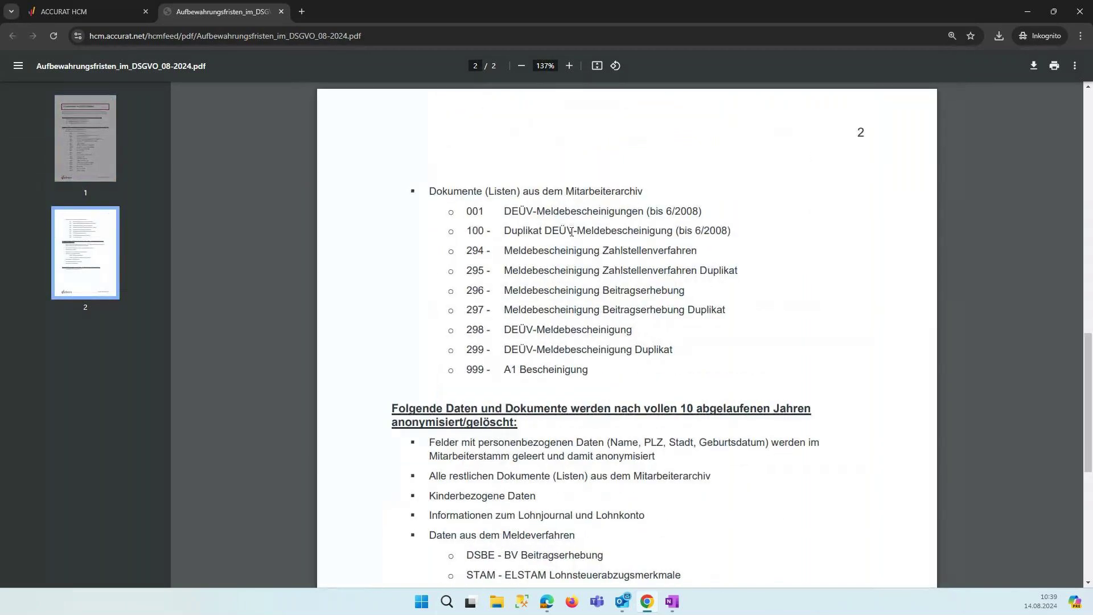
# Examine the data anonymised or deleted after 10 and 11 full years, and close the Löschfristen document
pyautogui.scroll(-2, 571, 232)
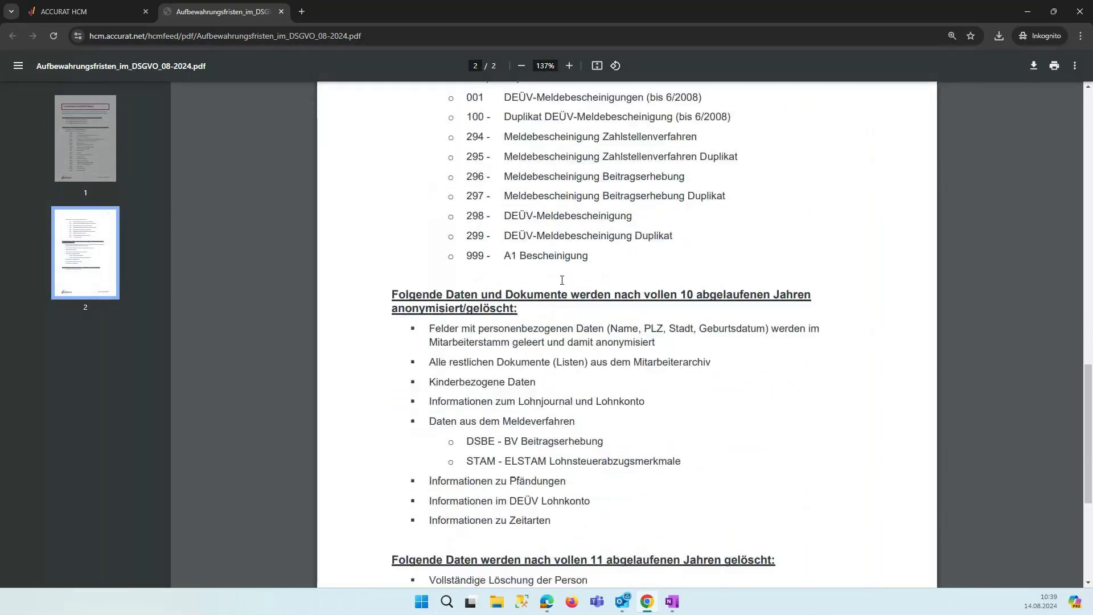
pyautogui.scroll(-1, 565, 279)
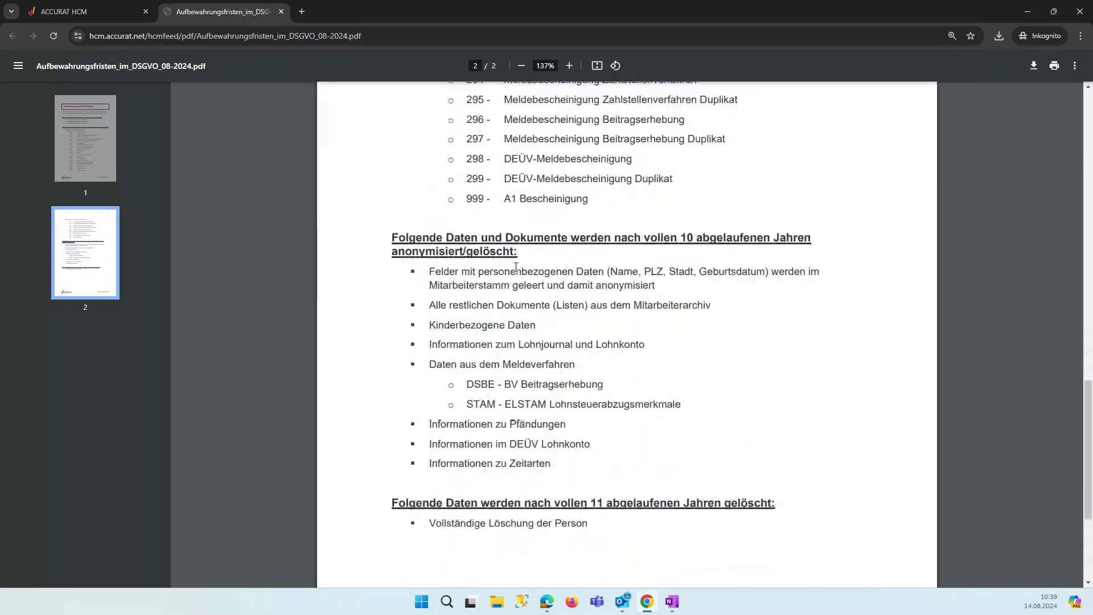
pyautogui.scroll(1, 524, 290)
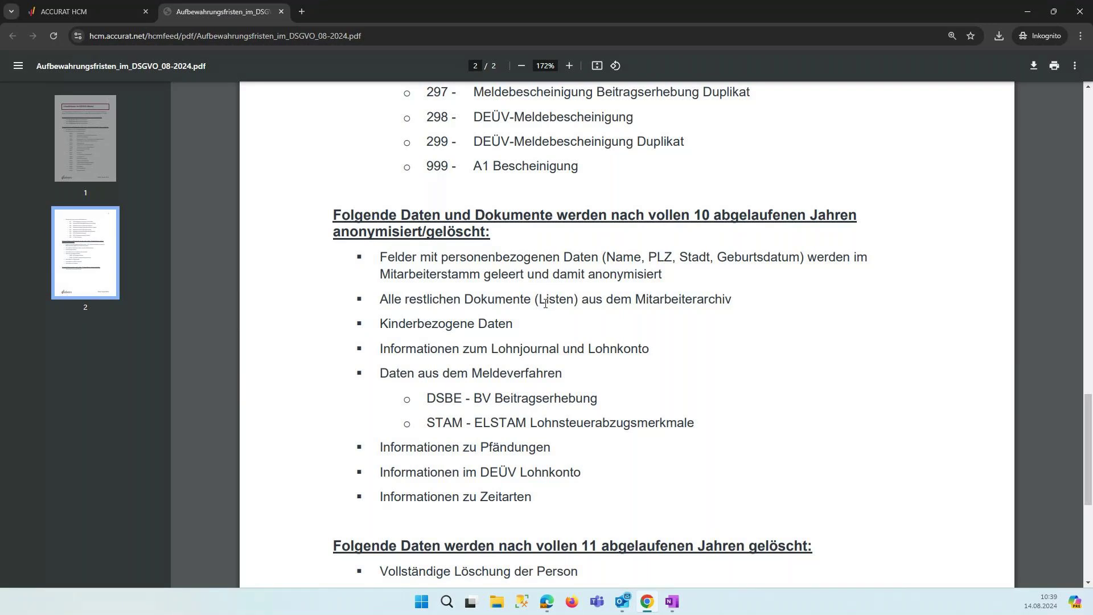
pyautogui.keyDown('ctrl'); pyautogui.scroll(-2, 563, 291); pyautogui.keyUp('ctrl')
pyautogui.scroll(-3, 577, 282)
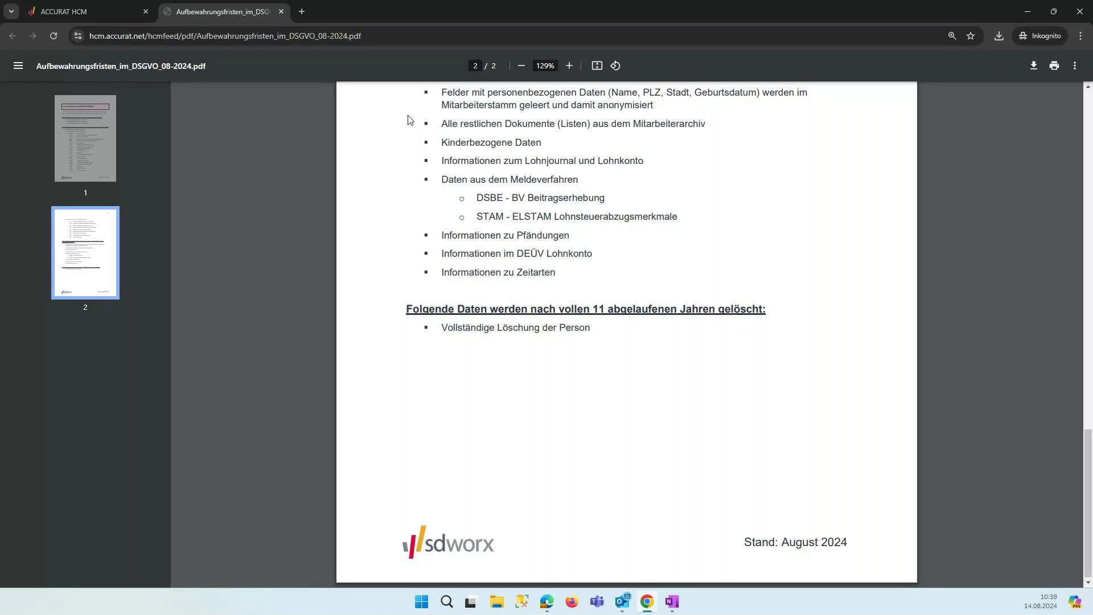
pyautogui.click(280, 12)
# Open the start portal in a new tab, and from its Mitarbeiter area open the Eintritt form "Adresse, persönl. Daten" in another tab
pyautogui.click(1021, 65)
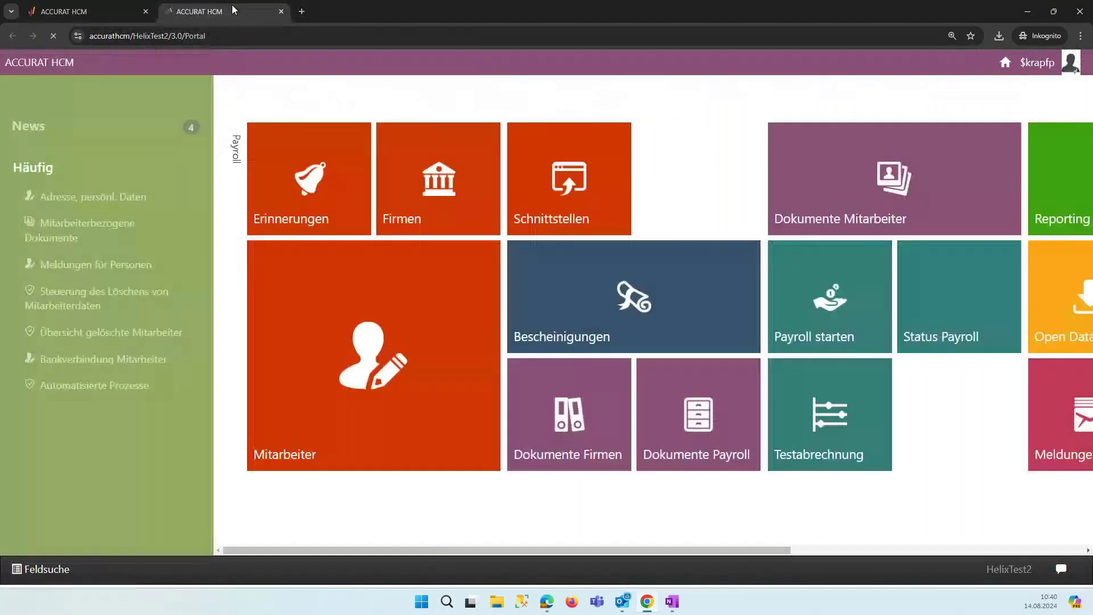
pyautogui.hotkey('ctrl', '-')
pyautogui.hotkey('ctrl', '-')
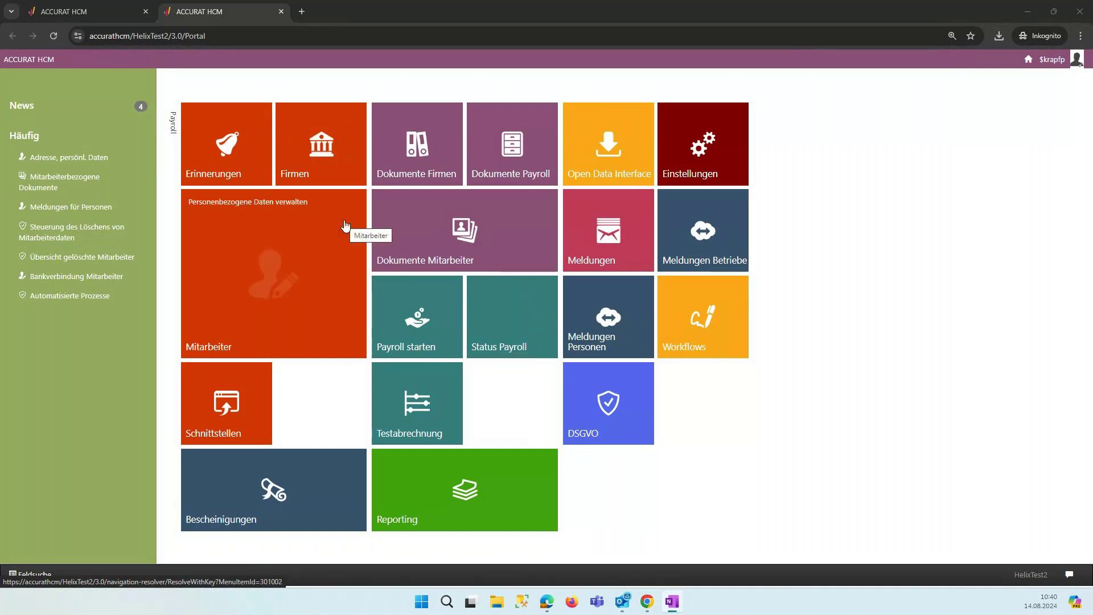
pyautogui.middleClick(289, 252)
pyautogui.click(334, 12)
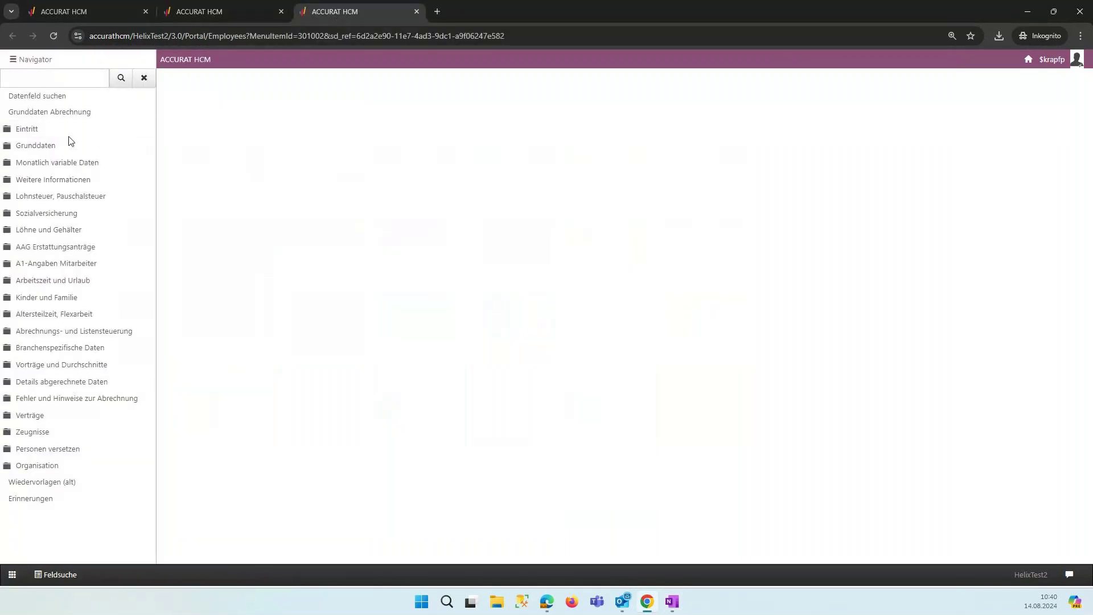
pyautogui.click(64, 132)
pyautogui.click(76, 146)
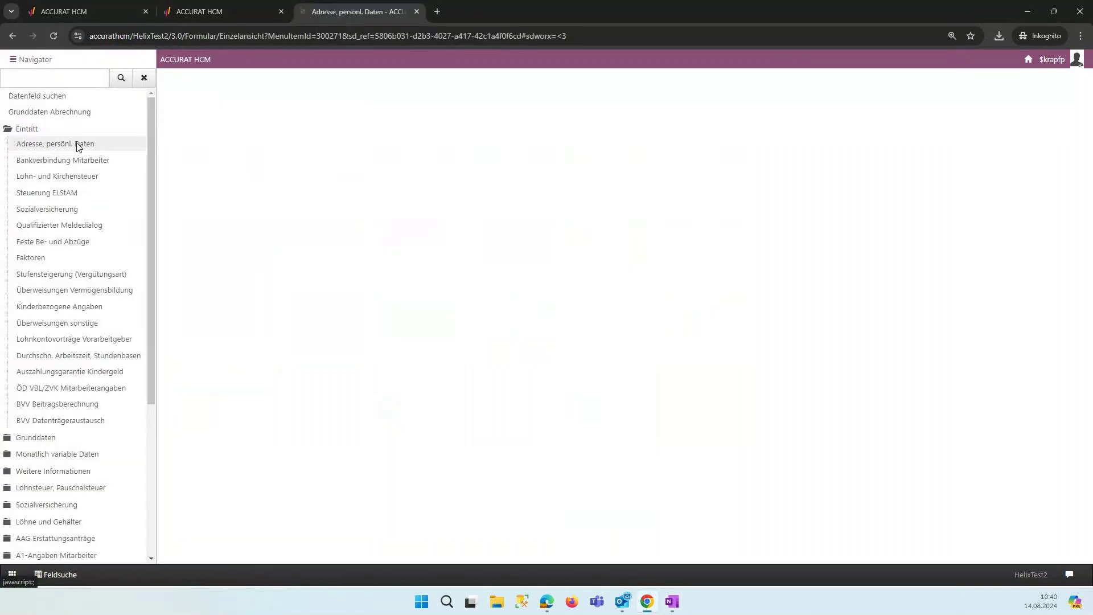
# Load the address record of the sixth listed employee in company 17001
pyautogui.click(257, 135)
pyautogui.click(245, 153)
pyautogui.click(246, 162)
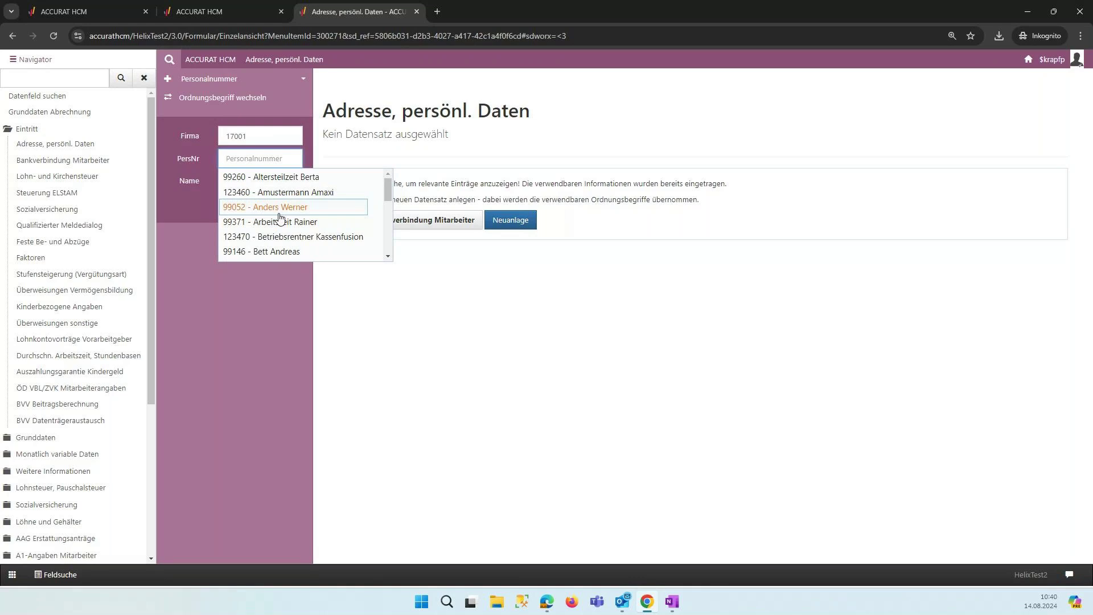
pyautogui.click(262, 251)
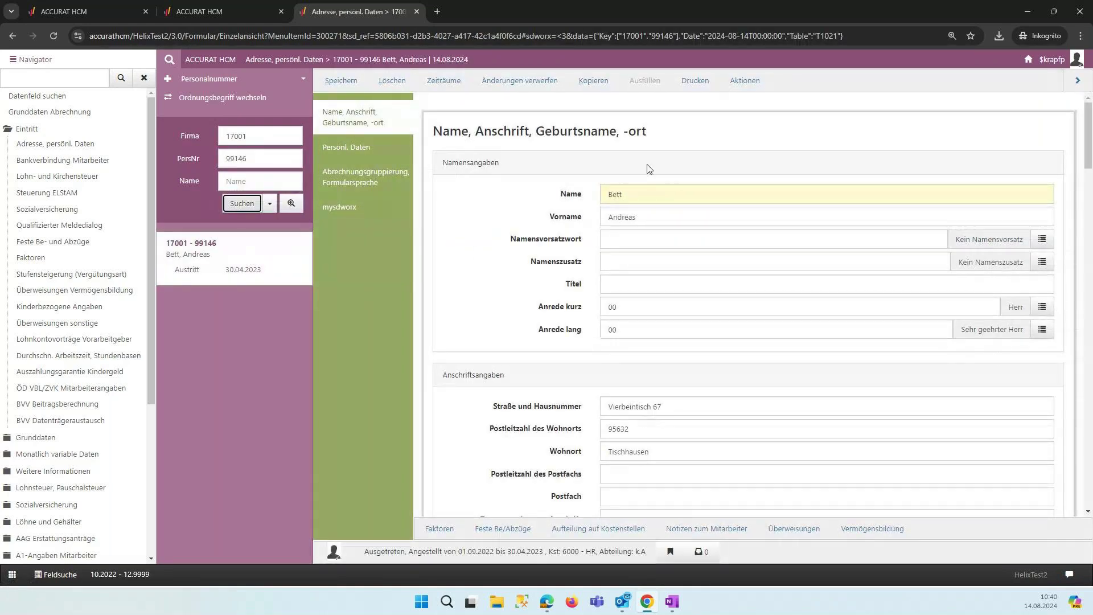
# Review the employee's name and address data, and view the deletion dialog for the personnel number, closing it without deleting
pyautogui.scroll(-1, 646, 171)
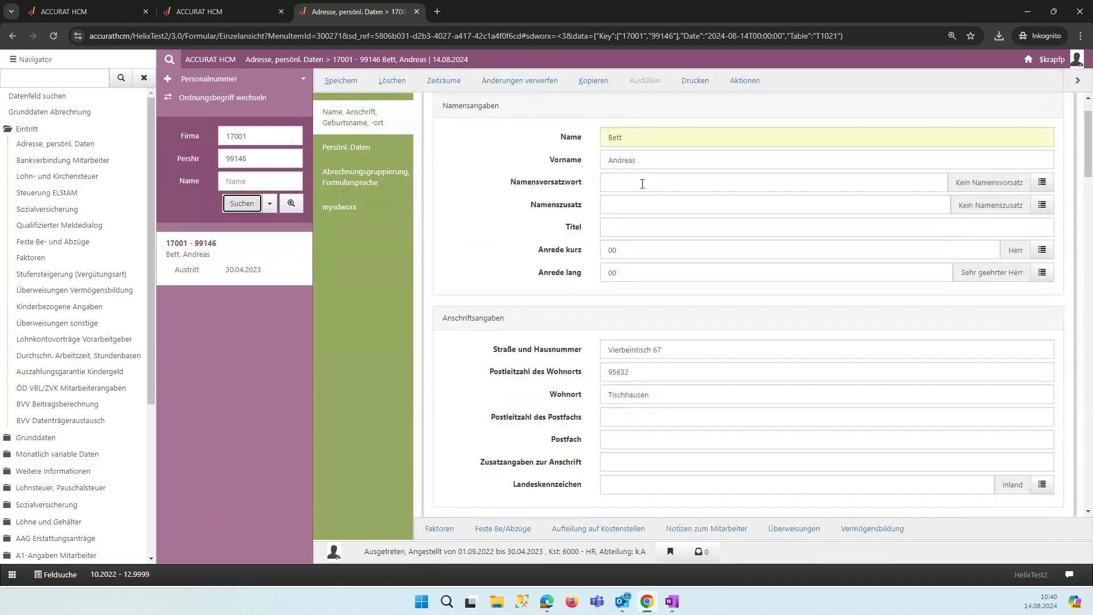
pyautogui.scroll(-4, 646, 194)
pyautogui.scroll(5, 649, 202)
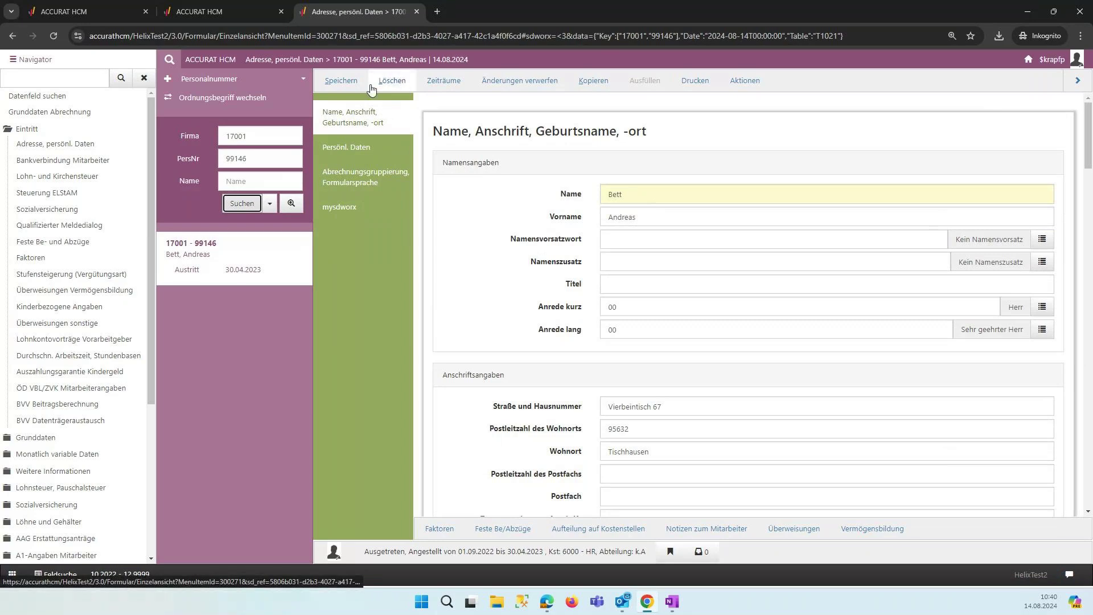
pyautogui.click(390, 80)
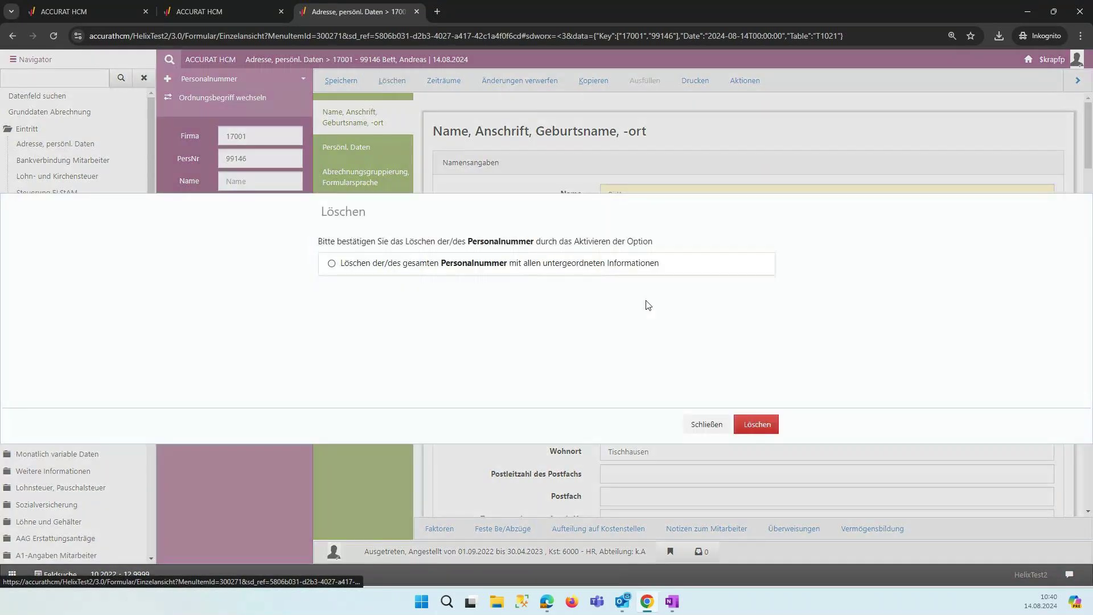
pyautogui.click(714, 424)
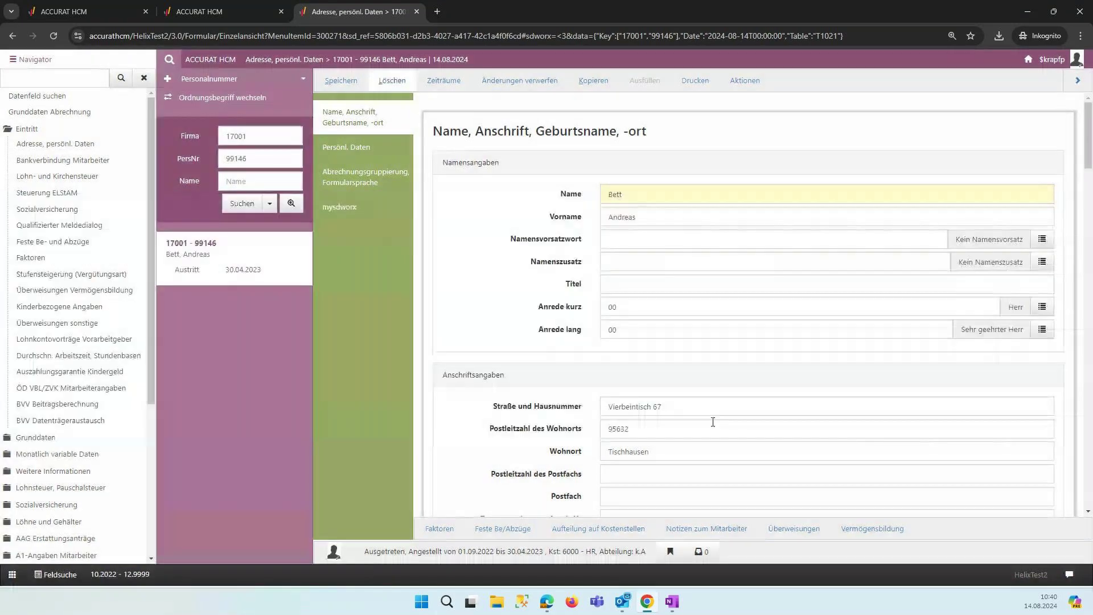
# Open the Dokumente Mitarbeiter archive from the start portal and search company 17001 for the documents of an employee found by surname
pyautogui.click(1028, 59)
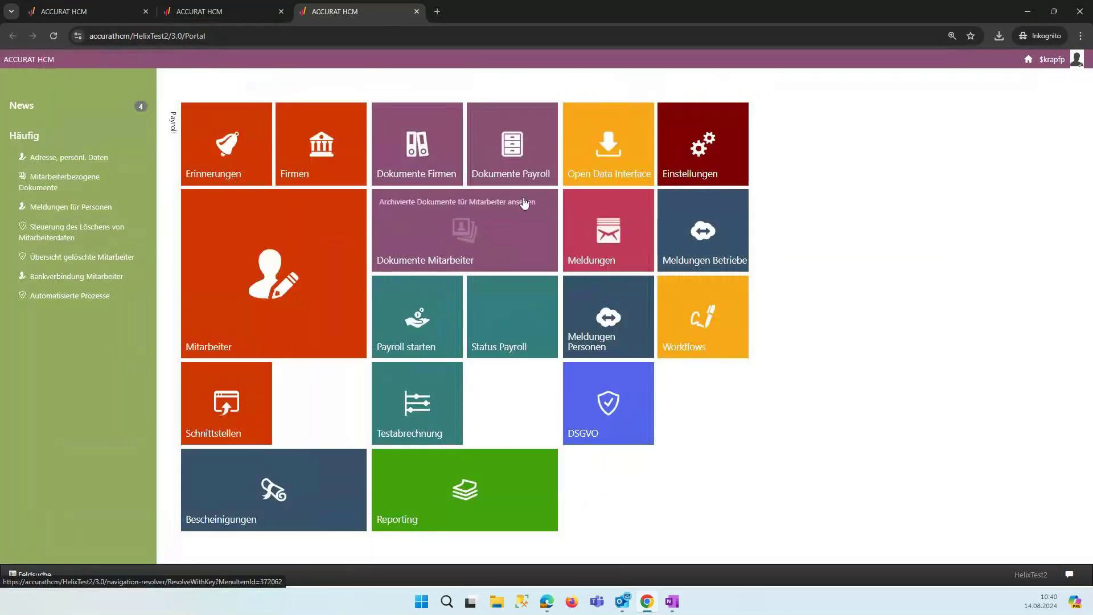
pyautogui.click(524, 204)
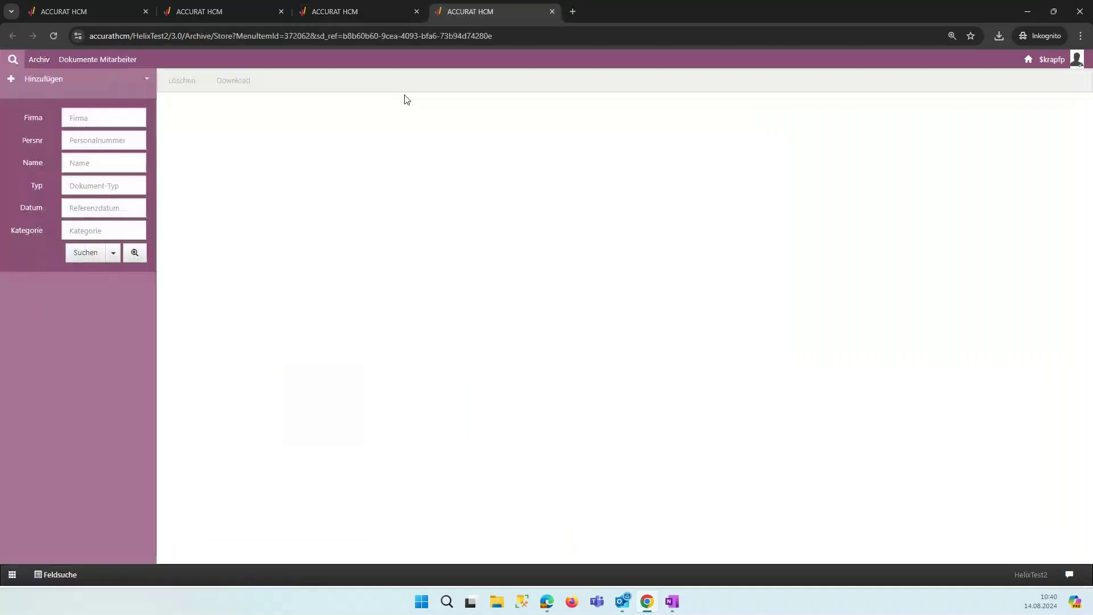
pyautogui.click(112, 118)
pyautogui.click(105, 149)
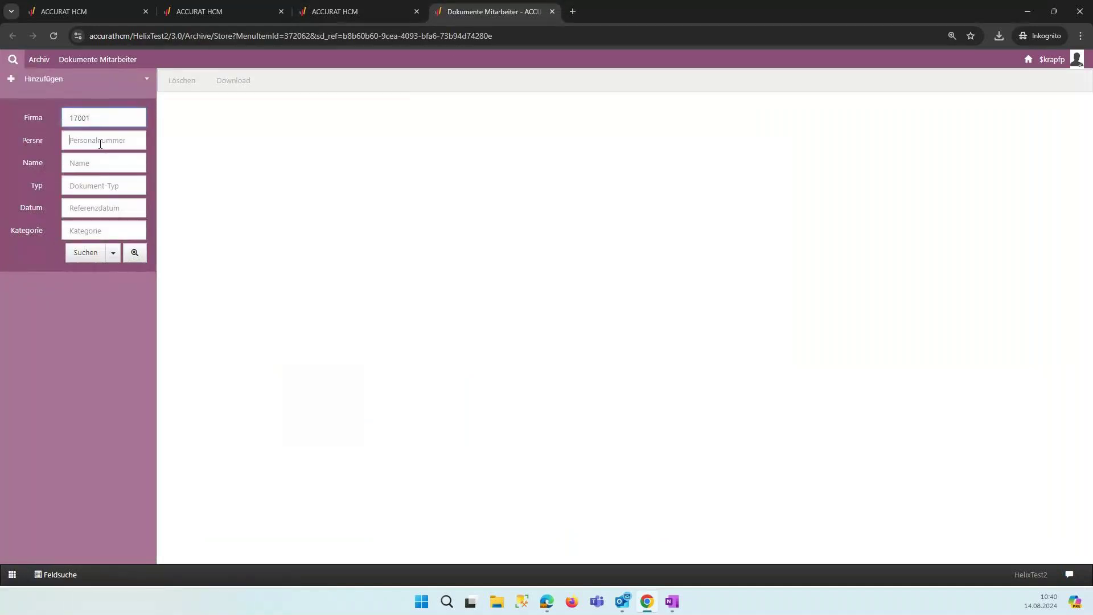
pyautogui.click(100, 143)
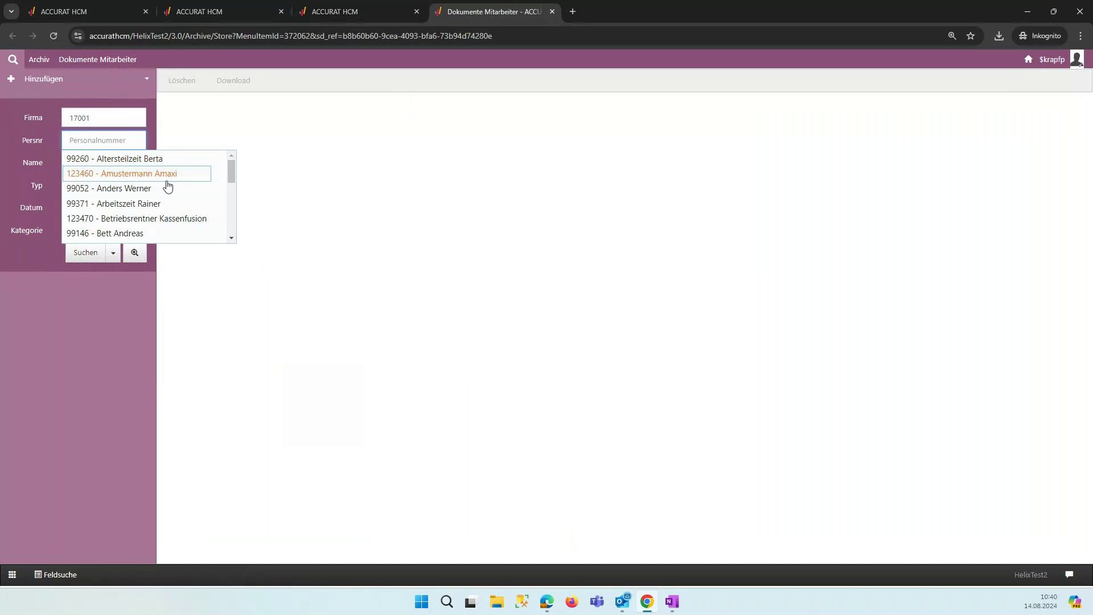
pyautogui.write('parschke')
pyautogui.press('Return')
pyautogui.click(96, 251)
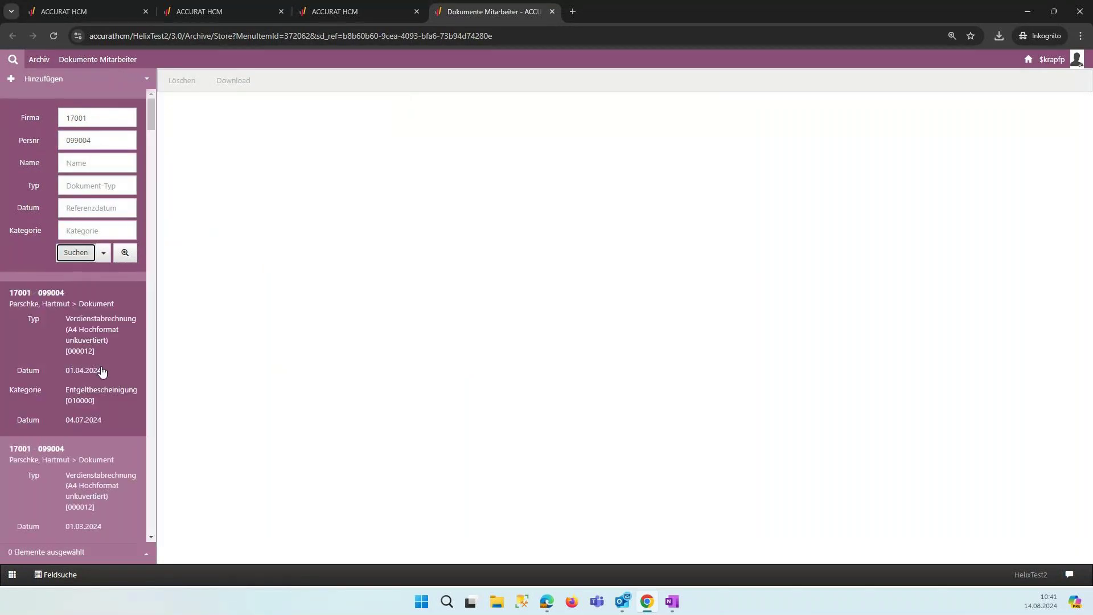
# View the employee's archived Verdienstabrechnung dated 01.04.2024, and leave the archive for the start portal
pyautogui.scroll(-1, 91, 353)
pyautogui.click(96, 284)
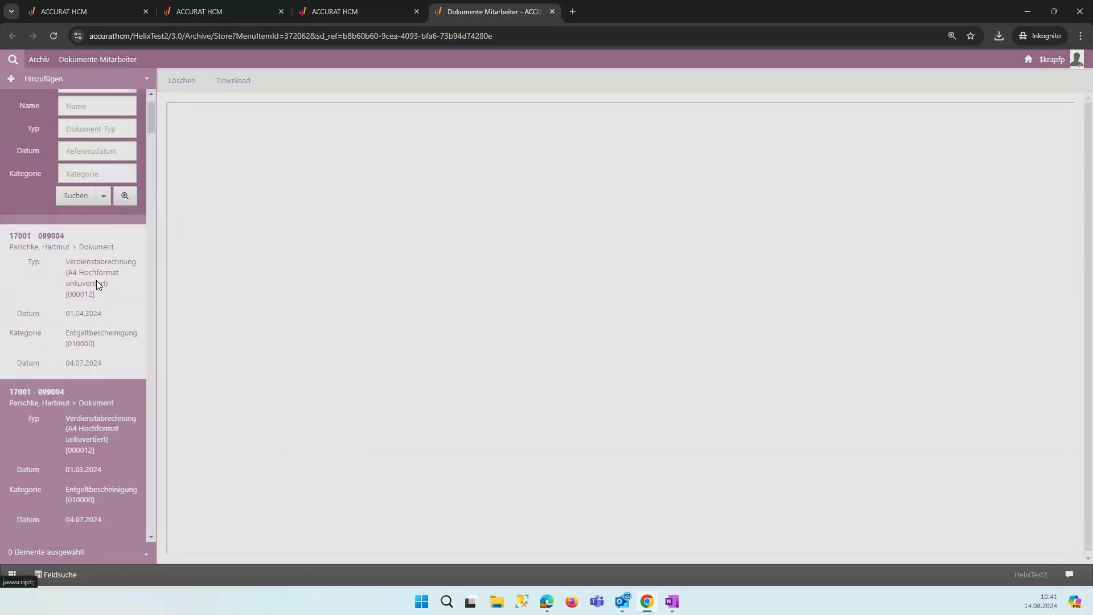
pyautogui.scroll(-6, 91, 276)
pyautogui.scroll(5, 86, 270)
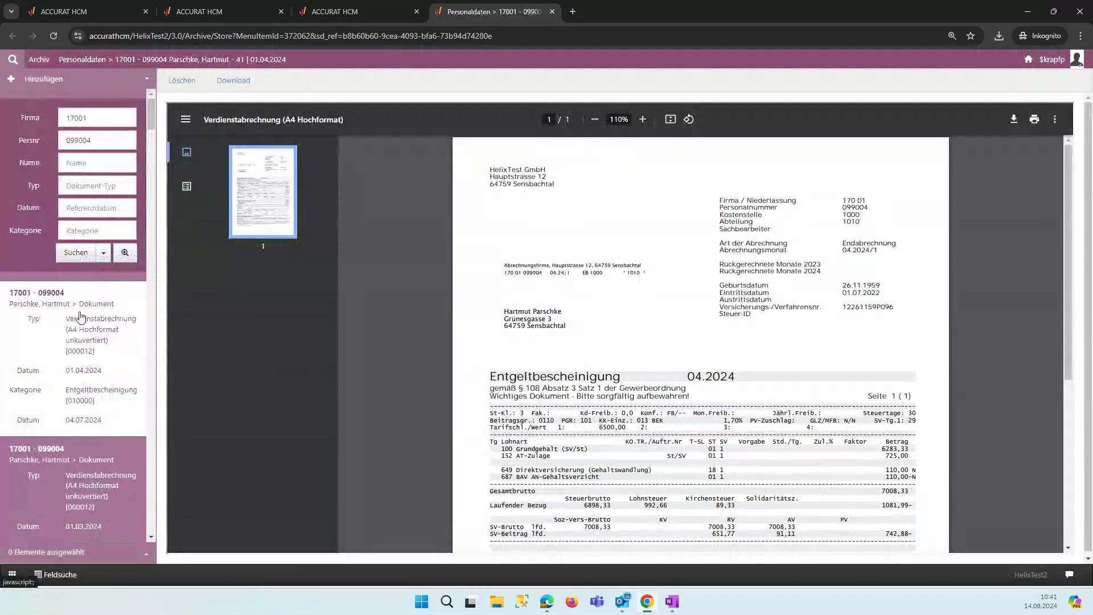
pyautogui.middleClick(1029, 60)
pyautogui.click(552, 11)
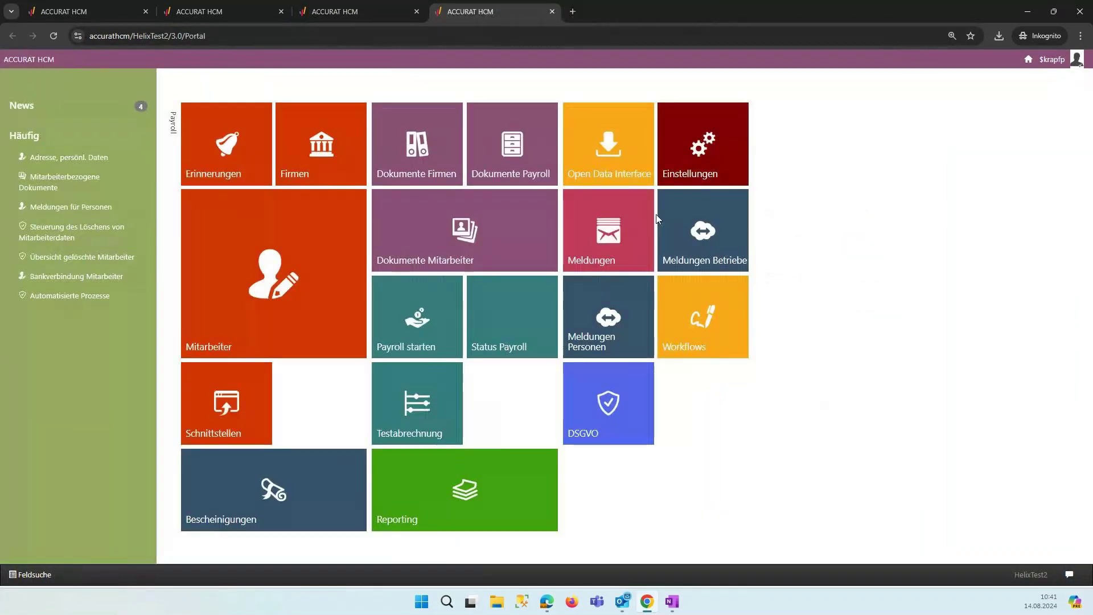
# Open Meldungen Personen from the start portal, enter company 17001, and pick an employee by the first letters of the surname
pyautogui.click(607, 322)
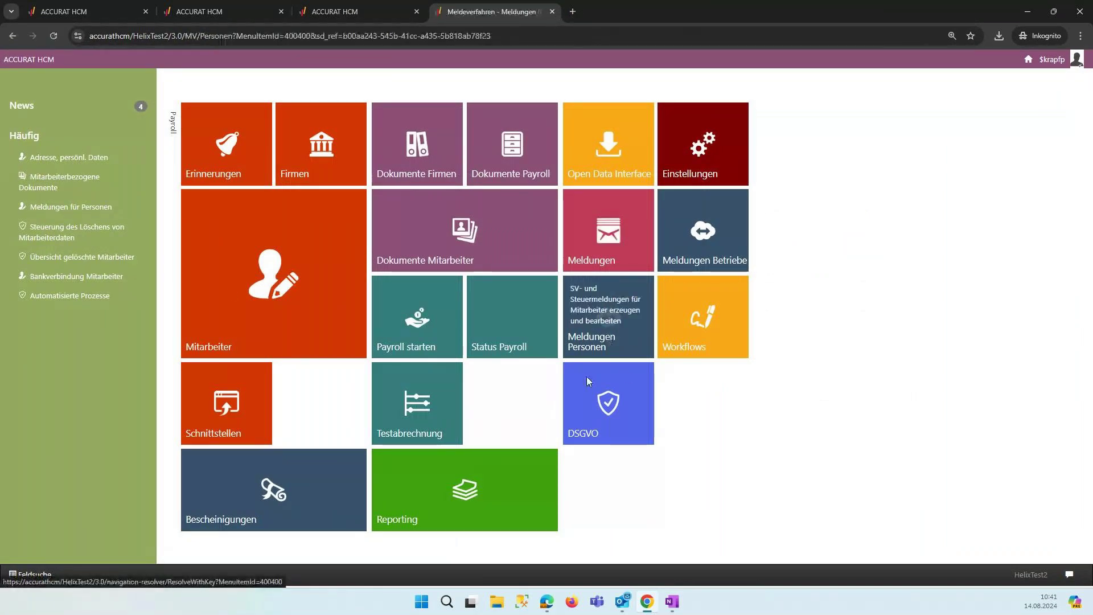
pyautogui.click(85, 125)
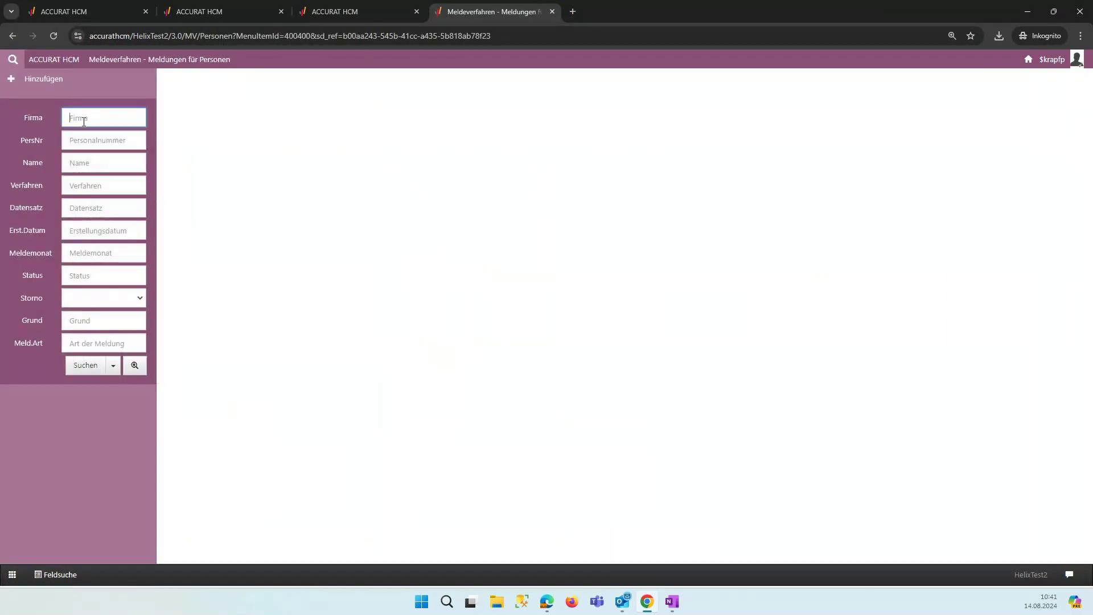
pyautogui.click(92, 152)
pyautogui.click(85, 141)
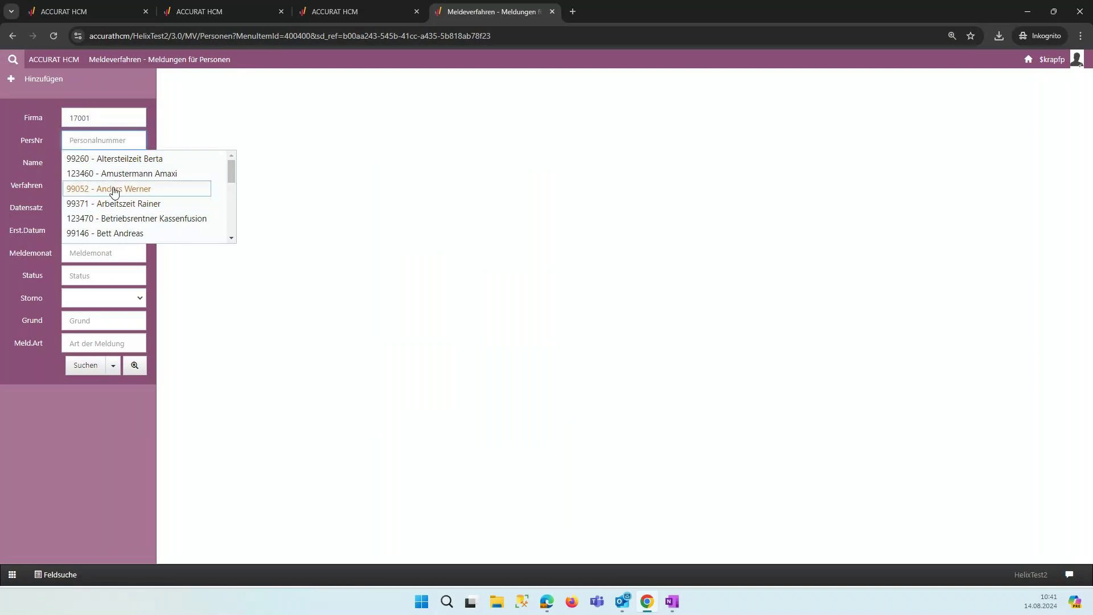
pyautogui.write('pa')
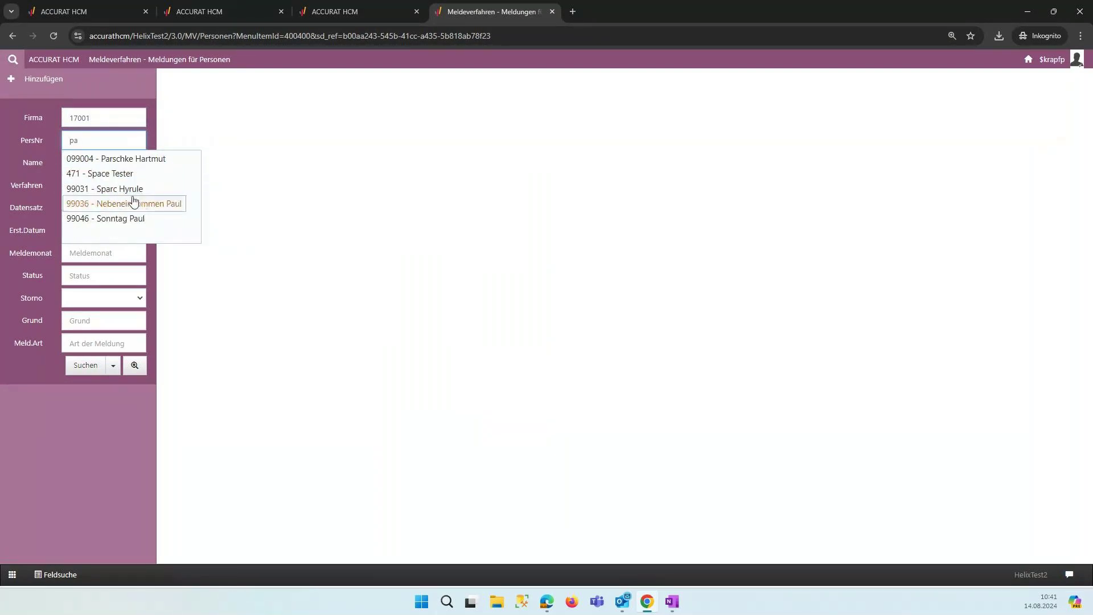
pyautogui.click(144, 207)
# Search the employee's notifications for the RVBEA procedure and view the PDF of the A1-Antrag for several member states dated 22.12.2023
pyautogui.click(98, 186)
pyautogui.scroll(-5, 137, 231)
pyautogui.scroll(-1, 137, 231)
pyautogui.click(137, 221)
pyautogui.click(75, 370)
pyautogui.scroll(-3, 114, 364)
pyautogui.click(79, 353)
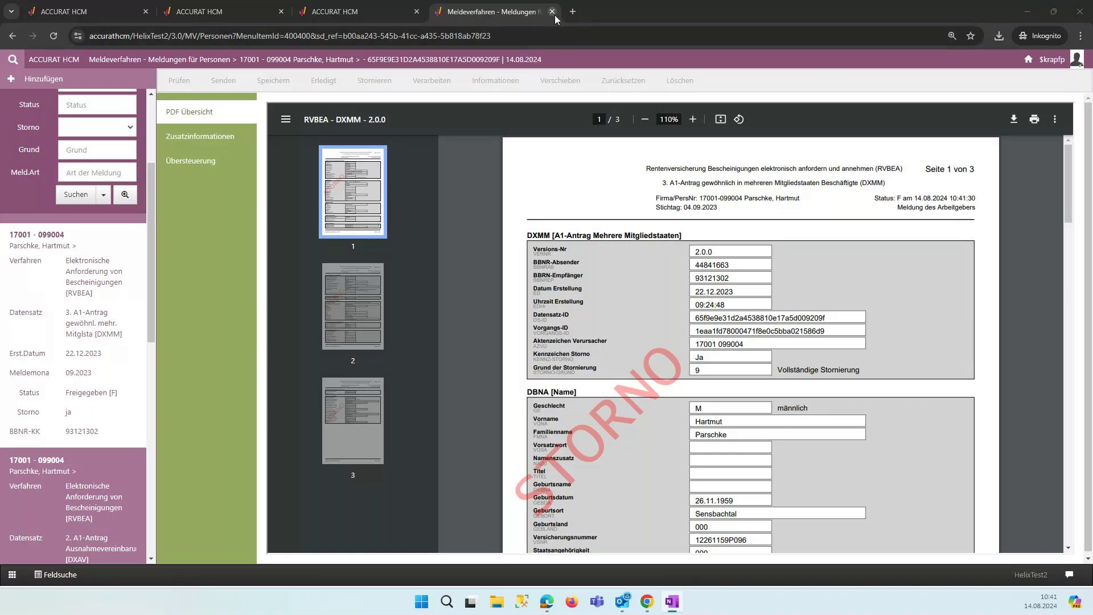
# Close the Meldungen für Personen page and the two other extra ACCURAT HCM pages, returning to the EU-DSGVO portal
pyautogui.click(552, 12)
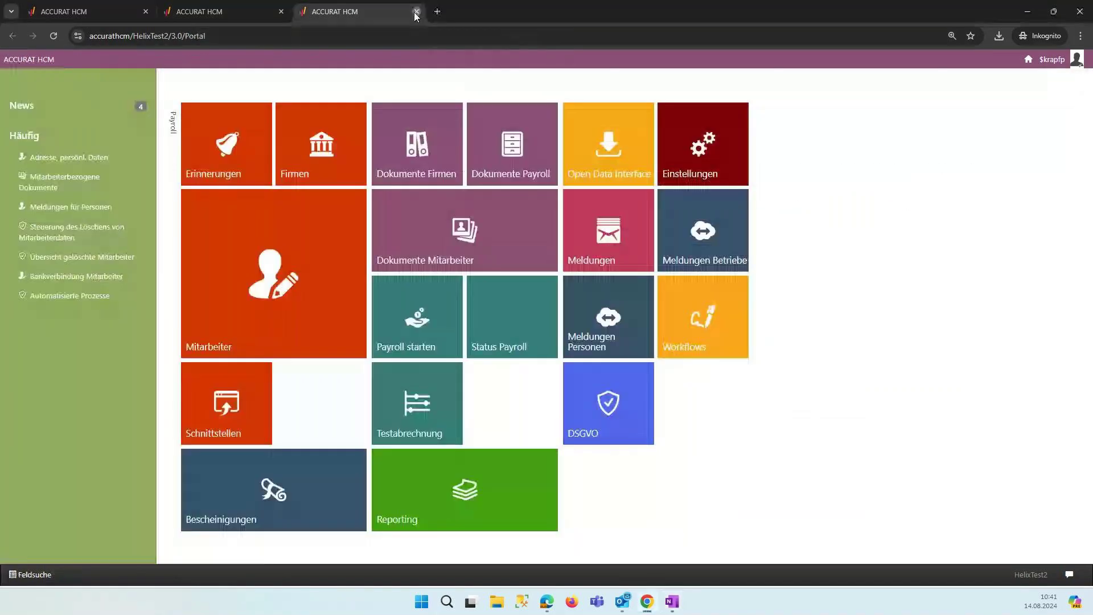
pyautogui.click(417, 11)
pyautogui.click(281, 12)
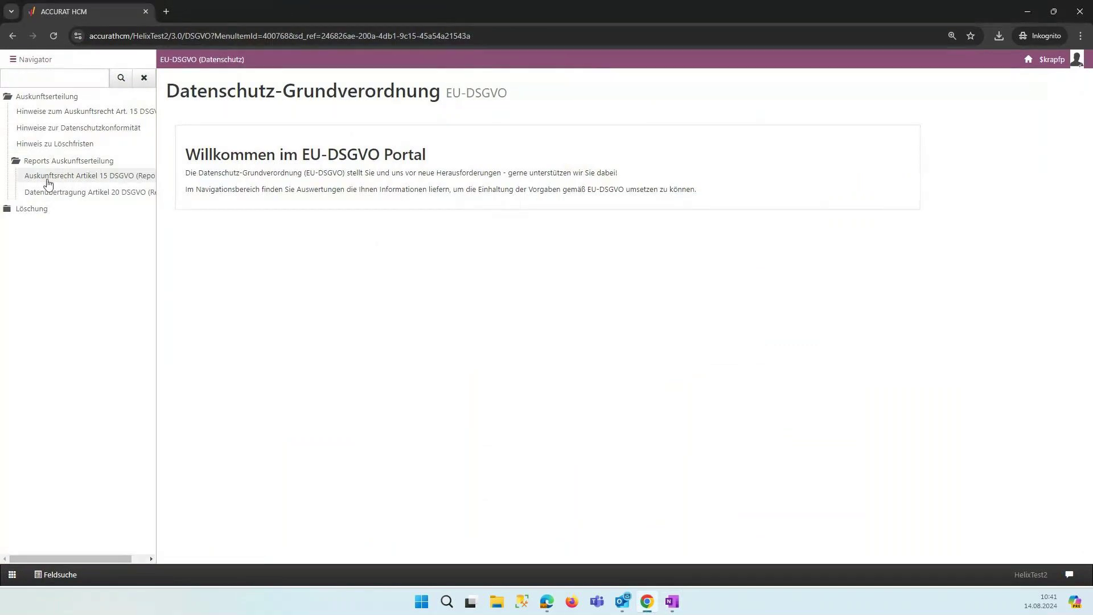
# Open the Vorschlagsliste report from the Reports Löschung section of the EU-DSGVO portal
pyautogui.click(57, 214)
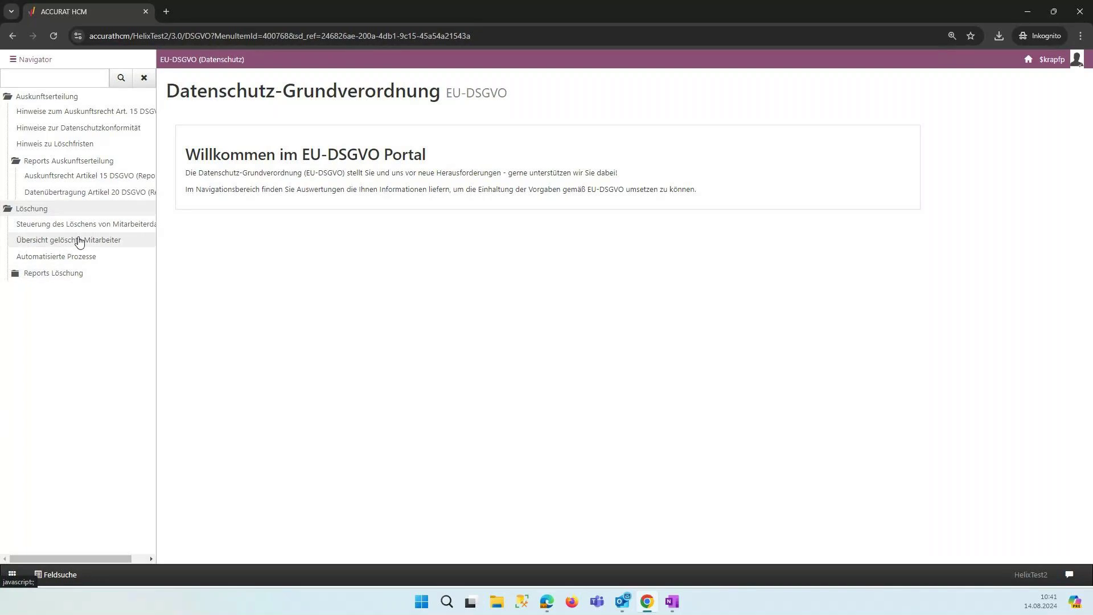
pyautogui.click(67, 274)
pyautogui.click(73, 289)
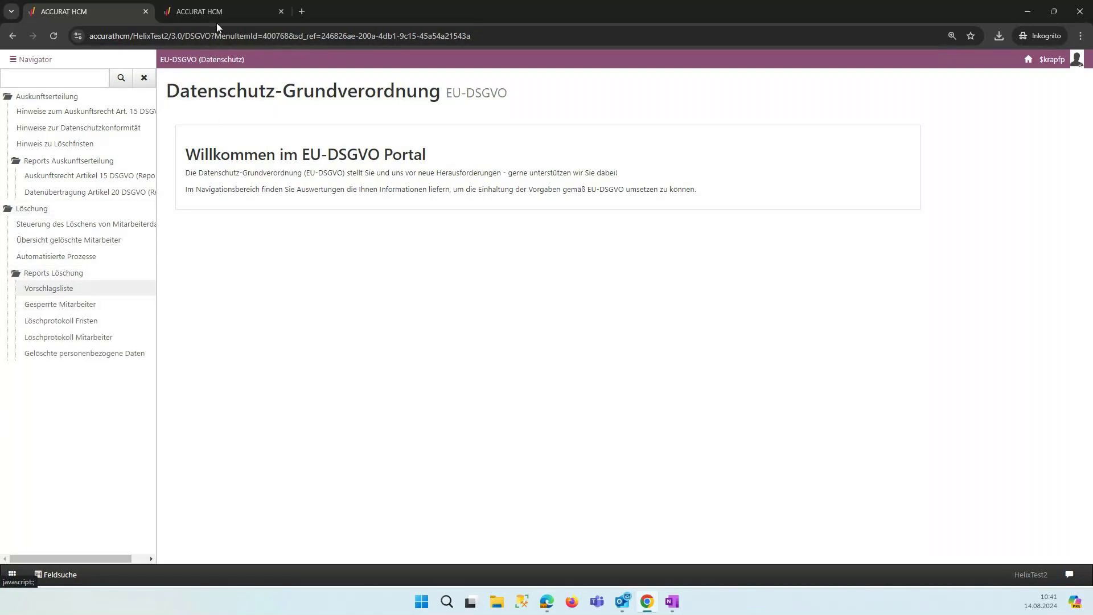
pyautogui.click(218, 11)
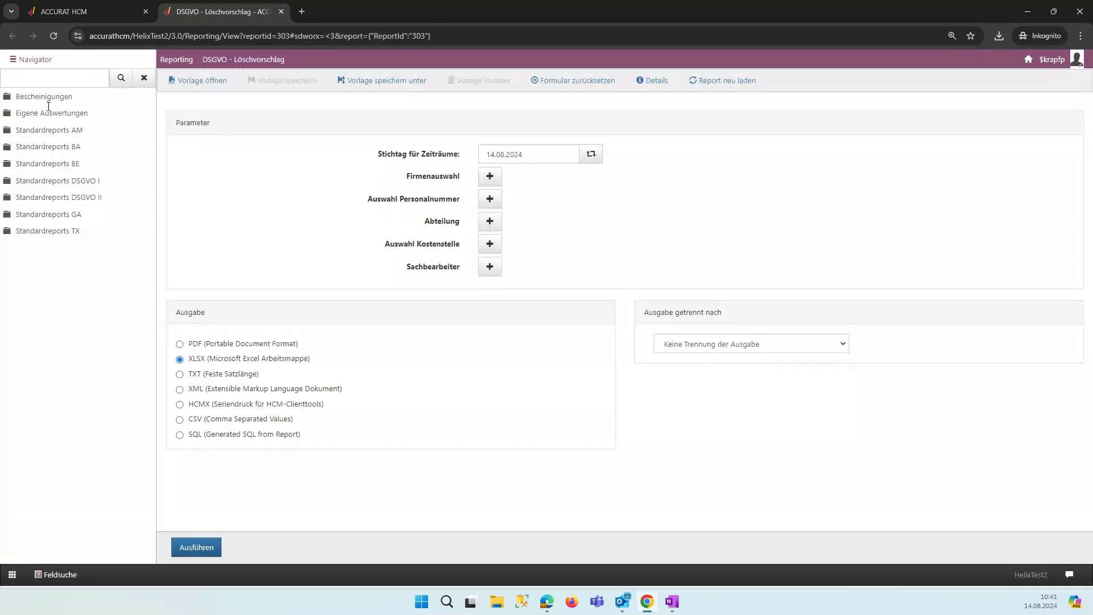
# Run the DSGVO - Löschvorschlag report for company 17001 in XLSX format, save it to Downloads, and open the workbook
pyautogui.click(490, 176)
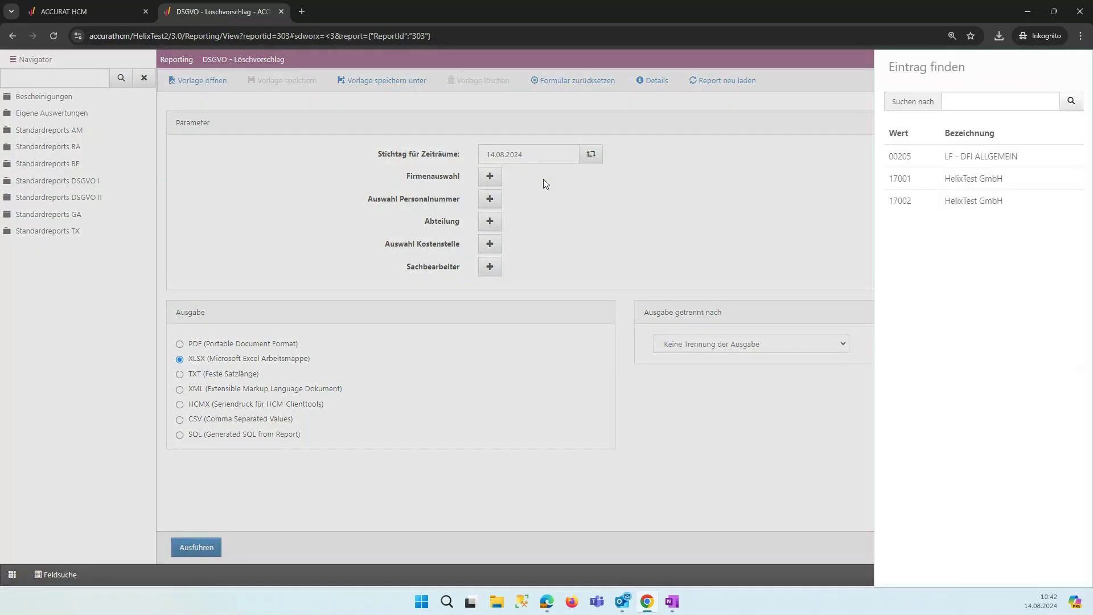
pyautogui.click(900, 177)
pyautogui.click(506, 242)
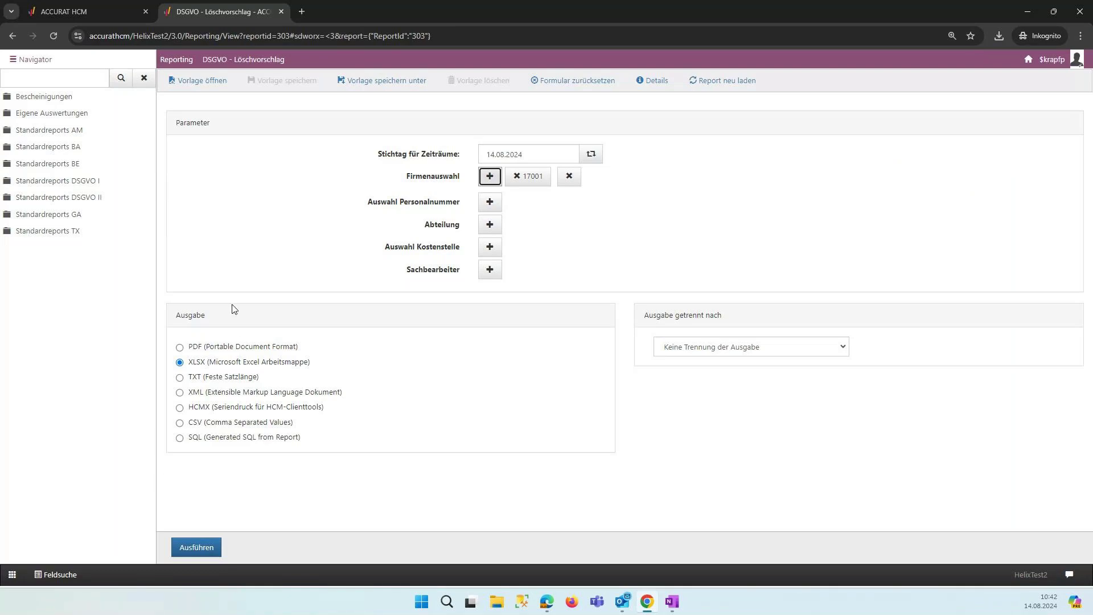
pyautogui.click(211, 548)
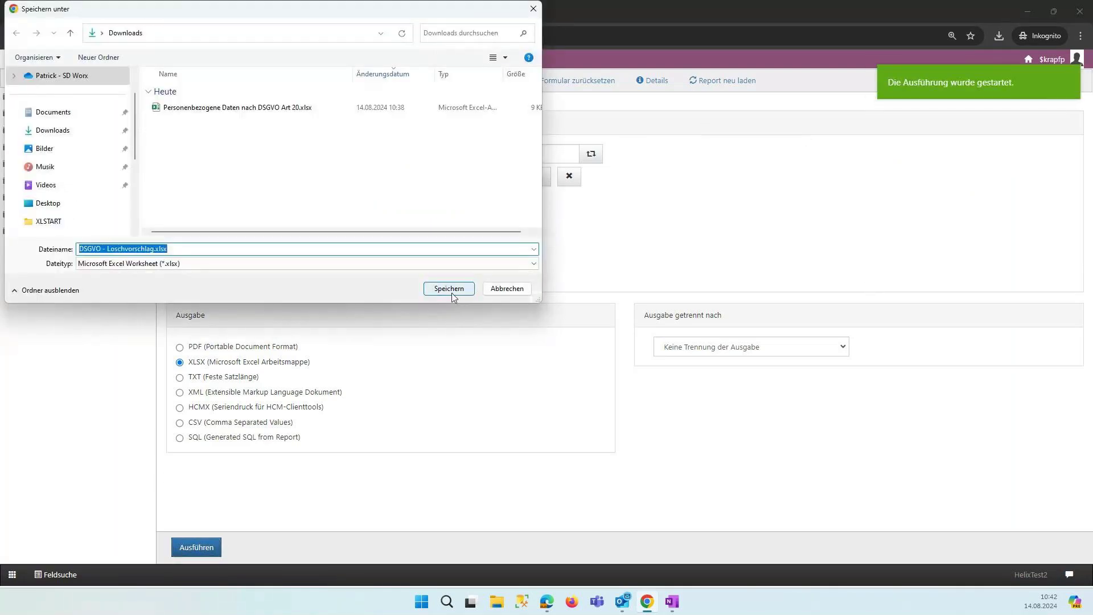
pyautogui.click(452, 293)
pyautogui.click(898, 92)
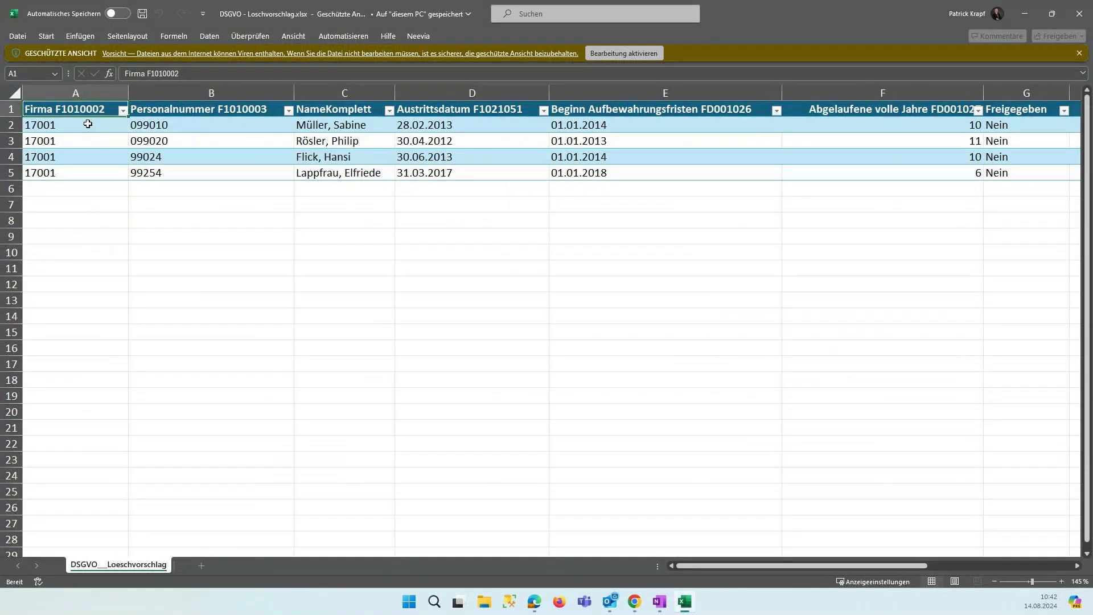
# Examine the company, personnel number, name, exit date, and start of retention periods of the employees in the deletion proposal workbook
pyautogui.click(87, 124)
pyautogui.click(232, 128)
pyautogui.click(332, 127)
pyautogui.moveTo(332, 127); pyautogui.dragTo(345, 177)
pyautogui.click(569, 188)
pyautogui.moveTo(456, 130); pyautogui.dragTo(439, 171)
pyautogui.click(656, 210)
pyautogui.moveTo(575, 125); pyautogui.dragTo(592, 173)
# Review the elapsed full years, release status, deletion period, and retention reason columns of the deletion proposal, and close the workbook
pyautogui.moveTo(780, 565); pyautogui.dragTo(851, 566)
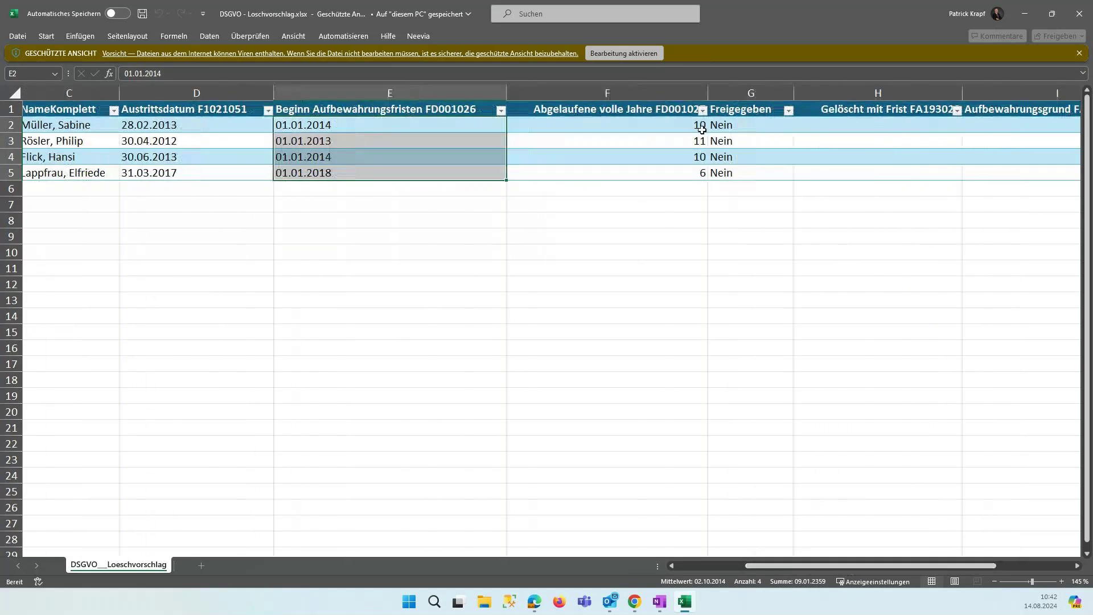
pyautogui.moveTo(702, 129); pyautogui.dragTo(691, 168)
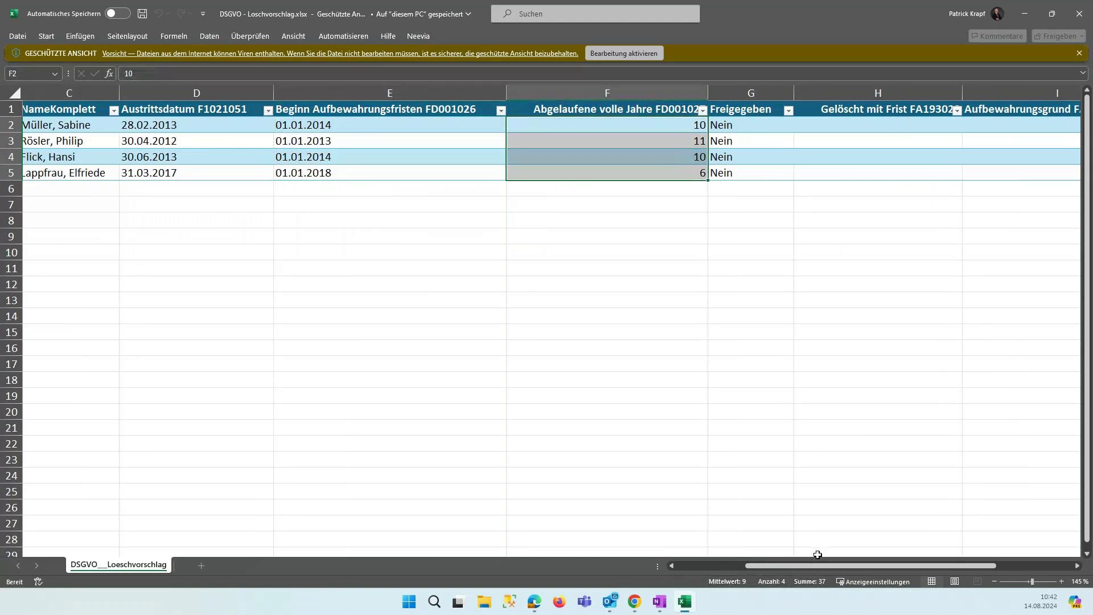
pyautogui.moveTo(821, 562); pyautogui.dragTo(859, 566)
pyautogui.moveTo(433, 125); pyautogui.dragTo(755, 174)
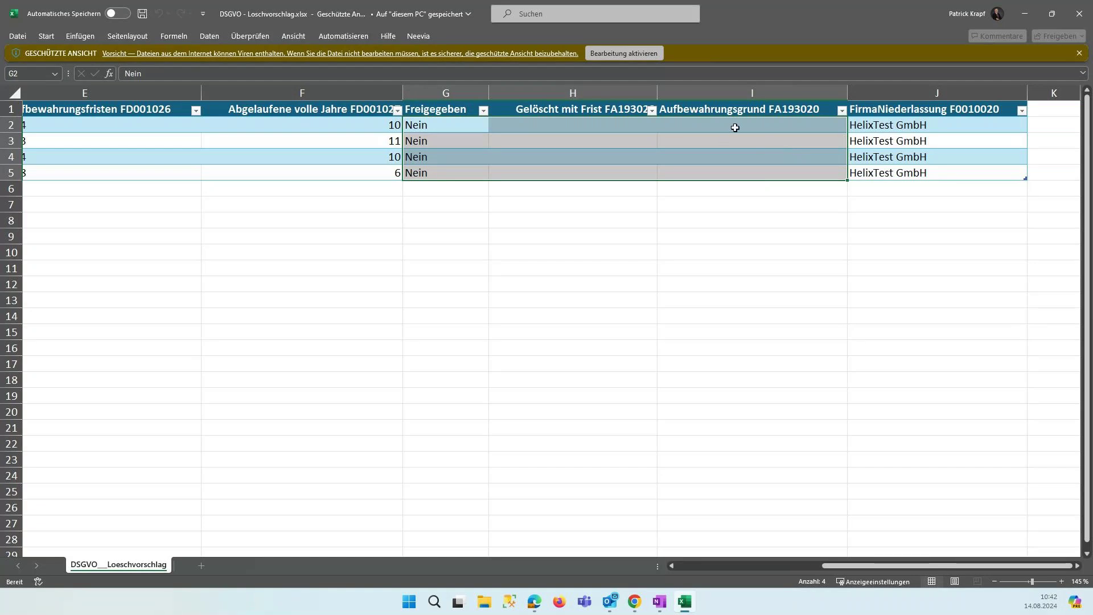
pyautogui.moveTo(885, 567); pyautogui.dragTo(705, 567)
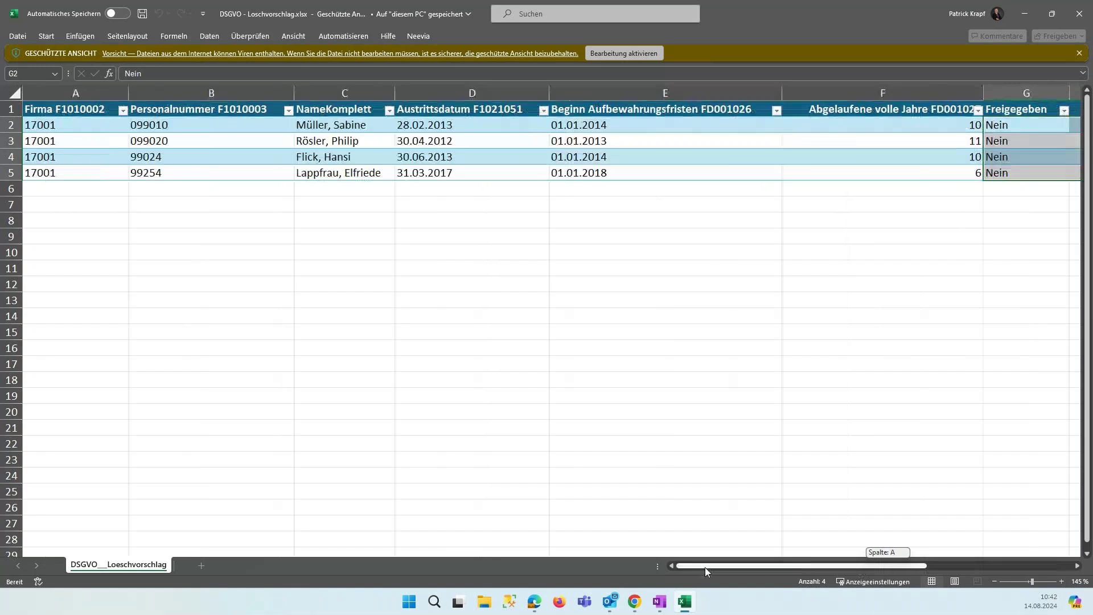
pyautogui.click(1084, 10)
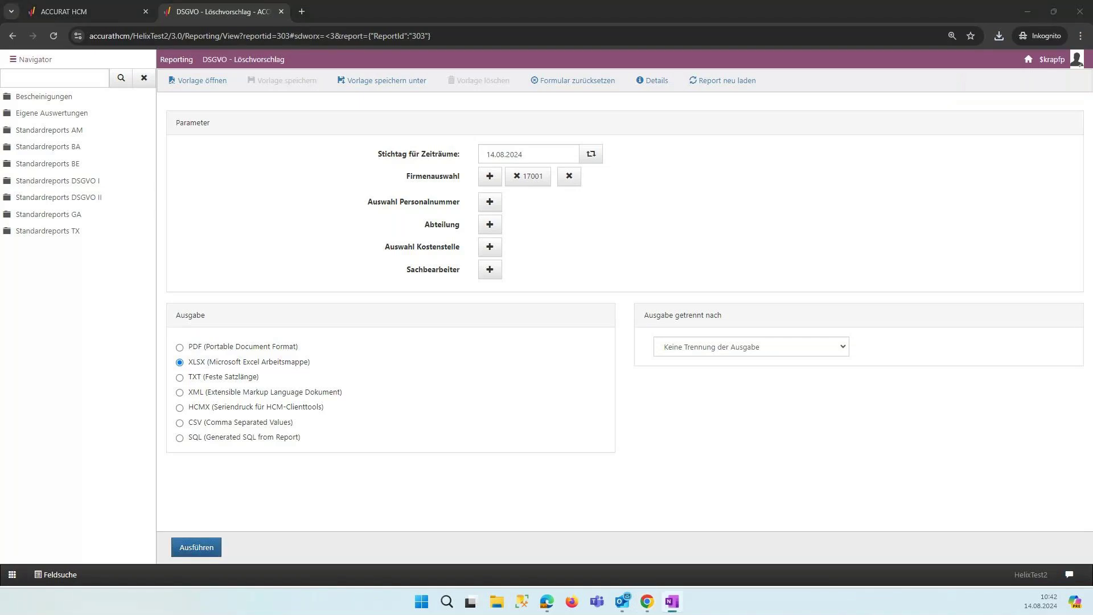
# Open the Steuerung des Löschens von Mitarbeiterdaten form from the EU-DSGVO portal
pyautogui.click(110, 9)
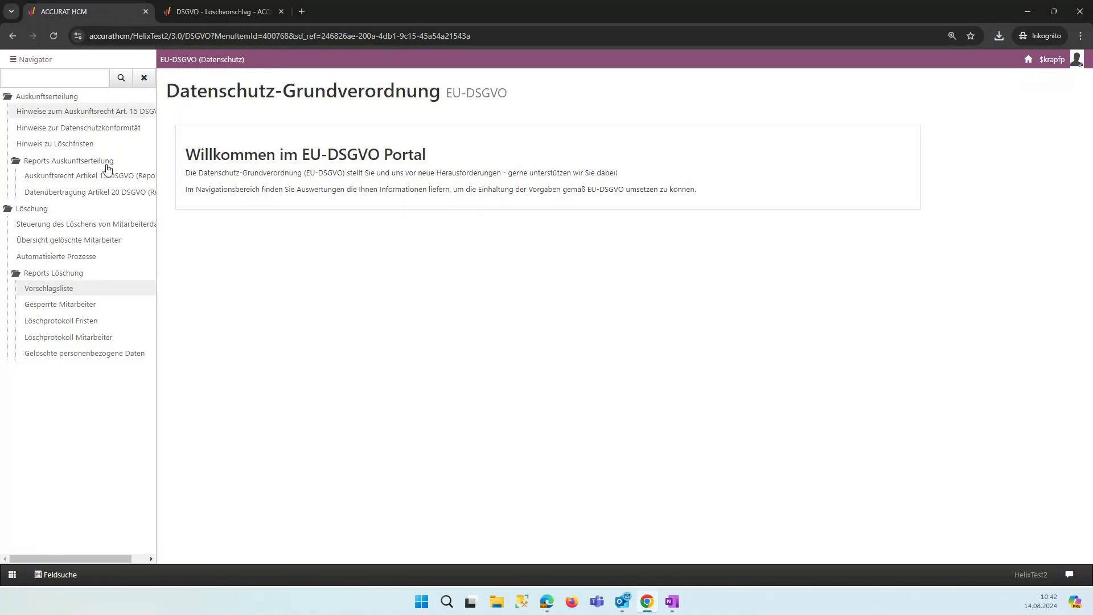
pyautogui.click(87, 225)
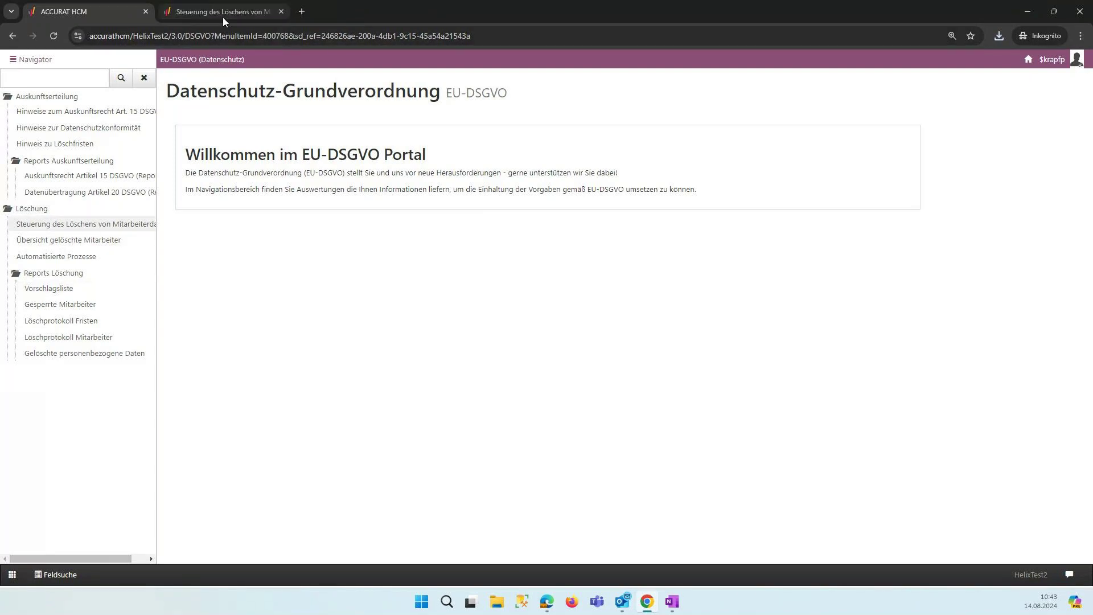
pyautogui.click(222, 14)
# Load the deletion control record in company 17001 for the last employee on the proposal list, entering the personnel number
pyautogui.click(260, 137)
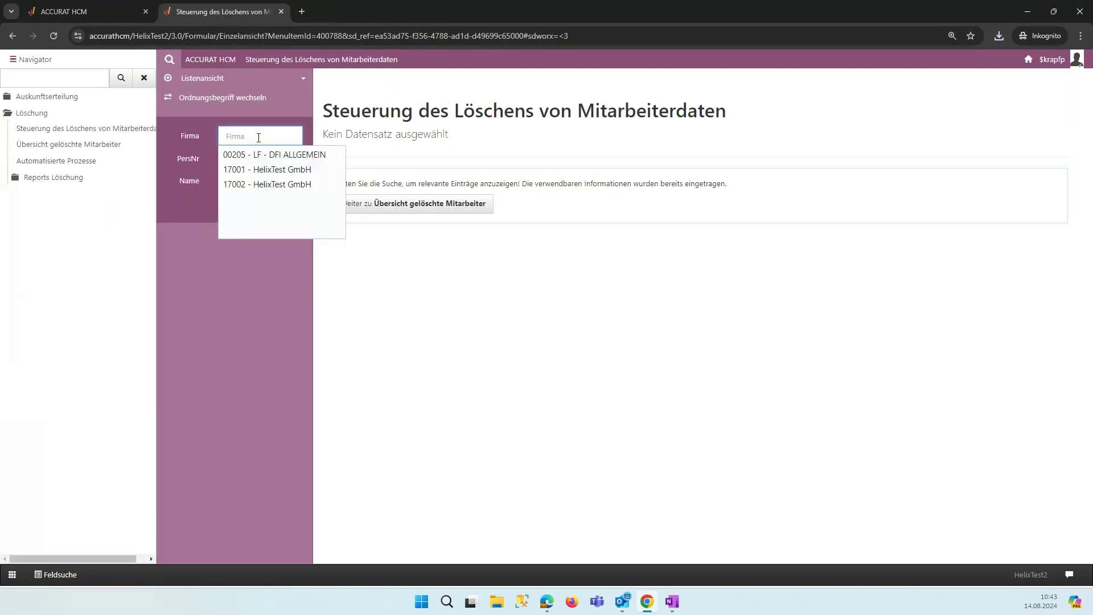
pyautogui.click(255, 170)
pyautogui.hotkey('alt', 'Tab')
pyautogui.click(237, 164)
pyautogui.write('99254')
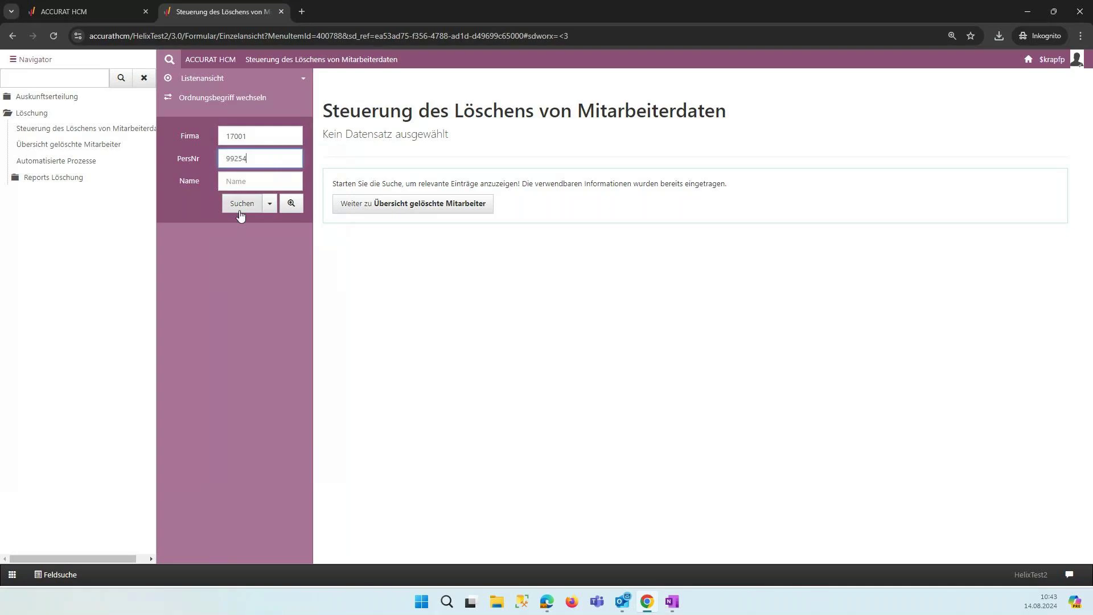
pyautogui.click(242, 203)
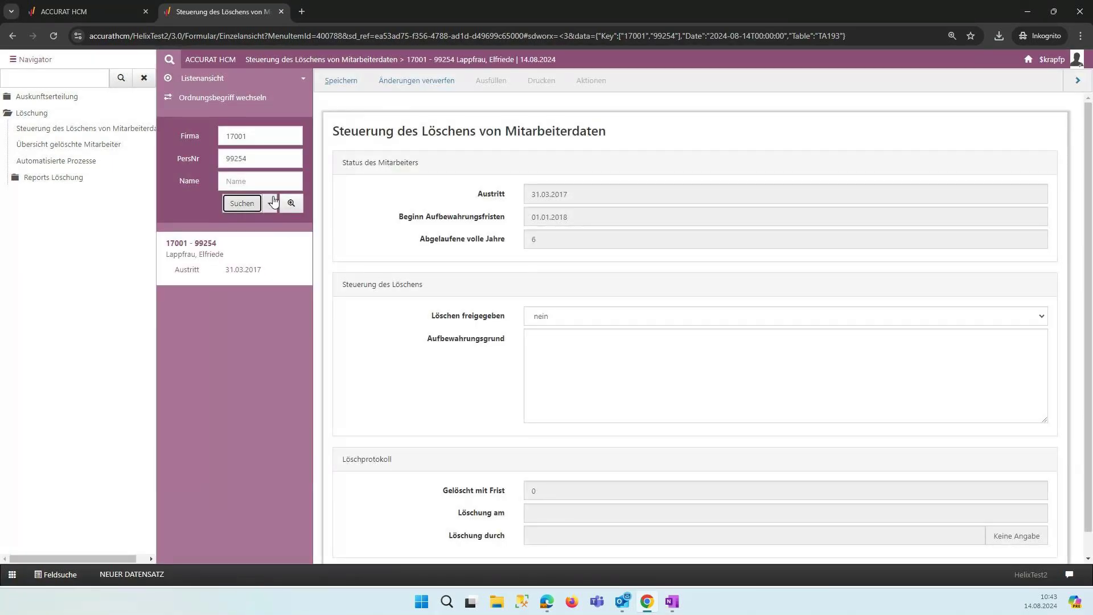
# Review the employee's exit date, start of retention periods, and elapsed full years in the deletion control record
pyautogui.click(567, 191)
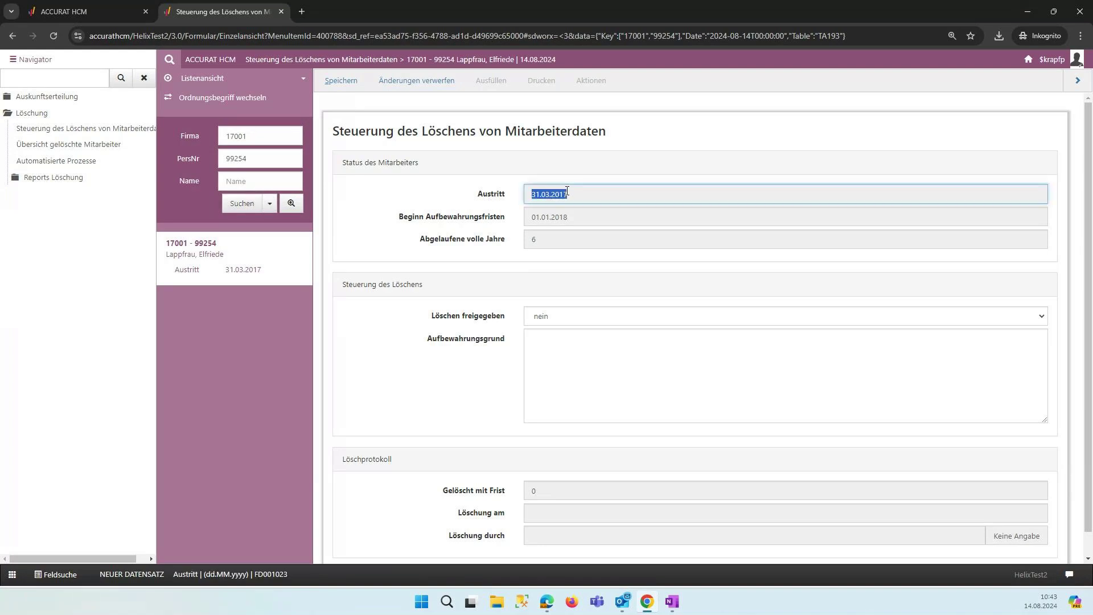
pyautogui.click(603, 201)
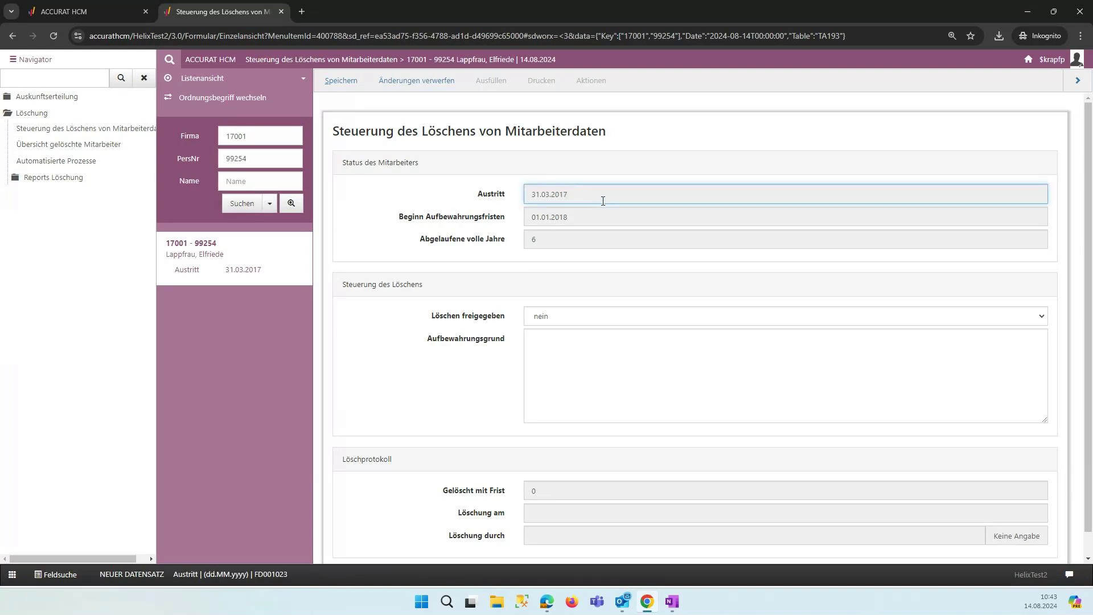
pyautogui.click(577, 216)
pyautogui.click(578, 215)
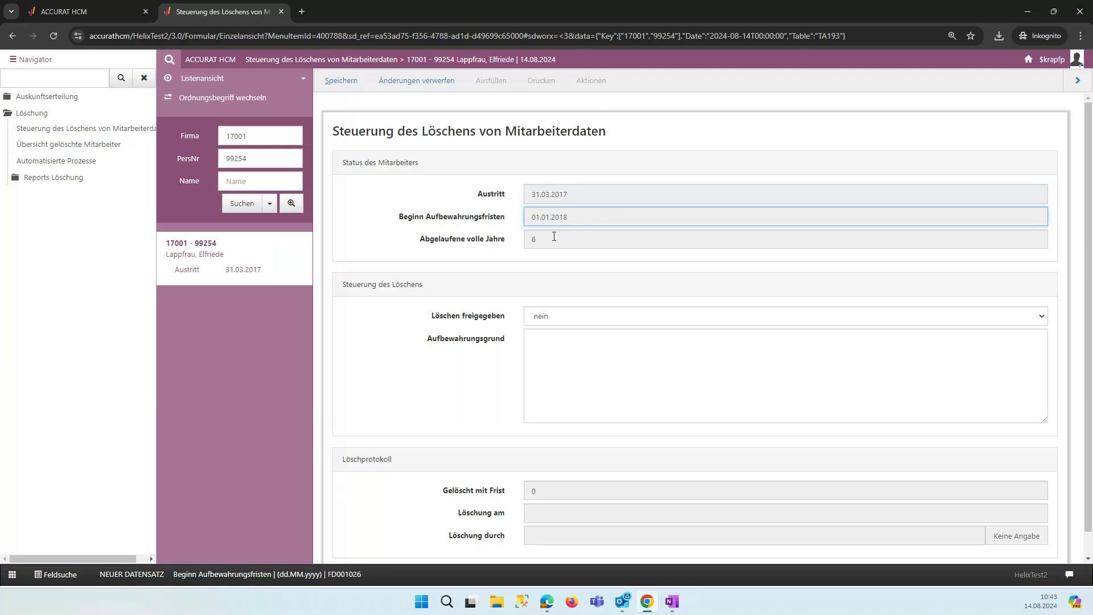
pyautogui.scroll(-1, 537, 256)
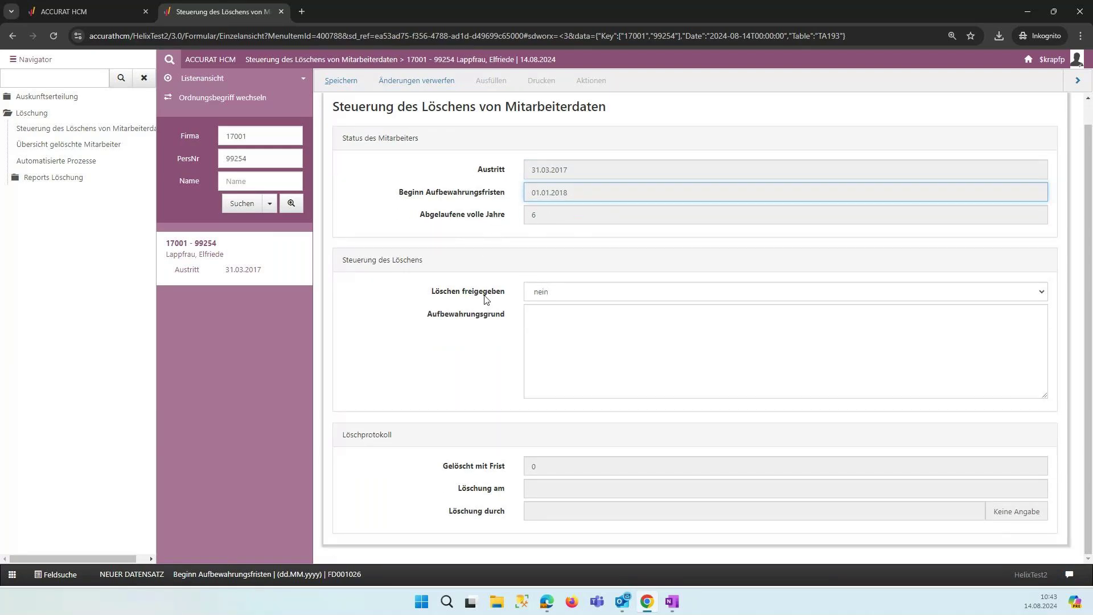
# Set Löschen freigegeben to ja and save the record with warnings ignored, dismissing the resulting message area
pyautogui.click(543, 294)
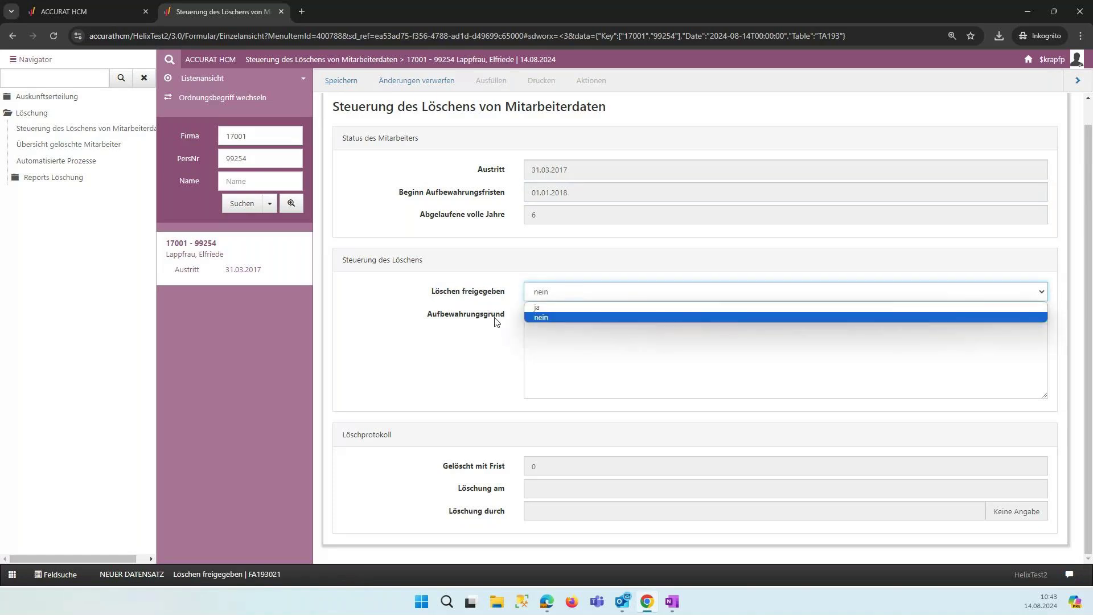
pyautogui.click(545, 308)
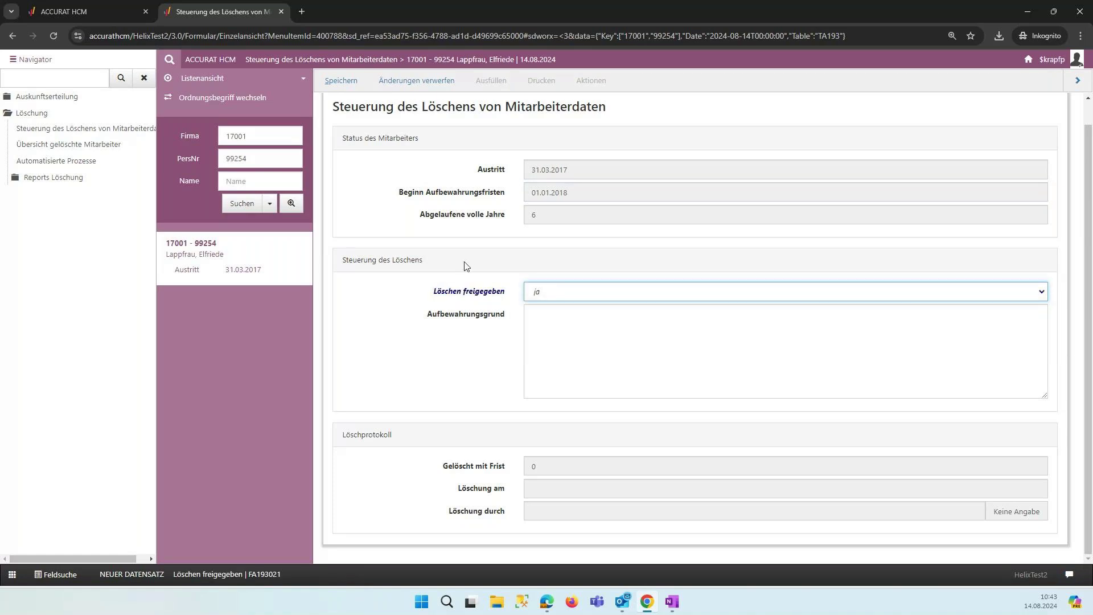
pyautogui.click(350, 85)
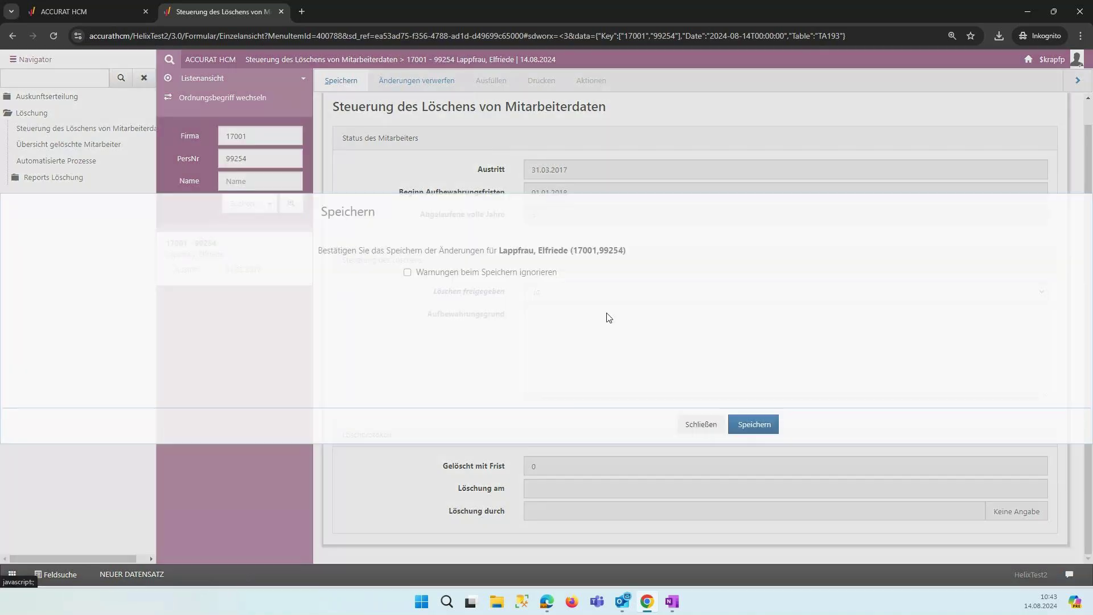
pyautogui.click(437, 278)
pyautogui.click(752, 424)
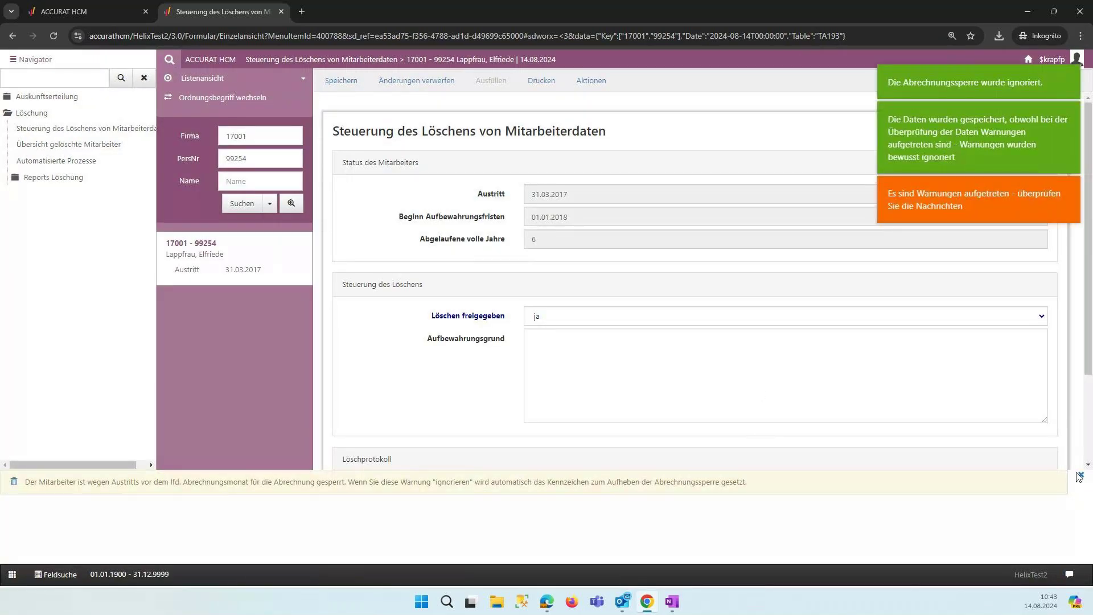
pyautogui.click(1081, 474)
# Try setting Löschen freigegeben to nein with the Aufbewahrungsgrund "Rechtsstert aktenzeichn XYZ", and clear the reason text again
pyautogui.click(570, 323)
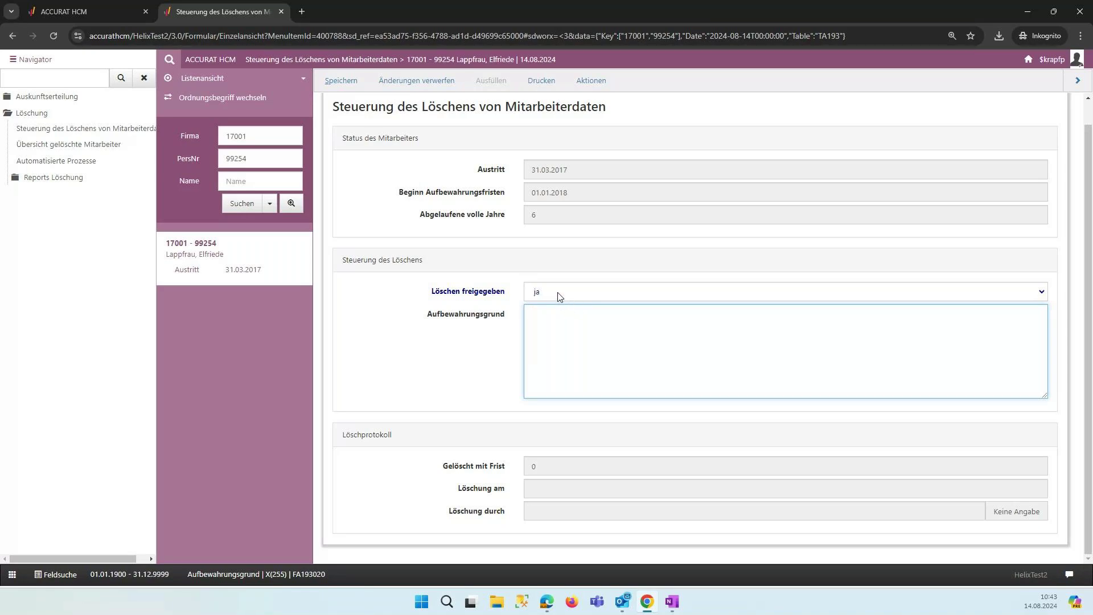
pyautogui.click(558, 293)
pyautogui.click(554, 312)
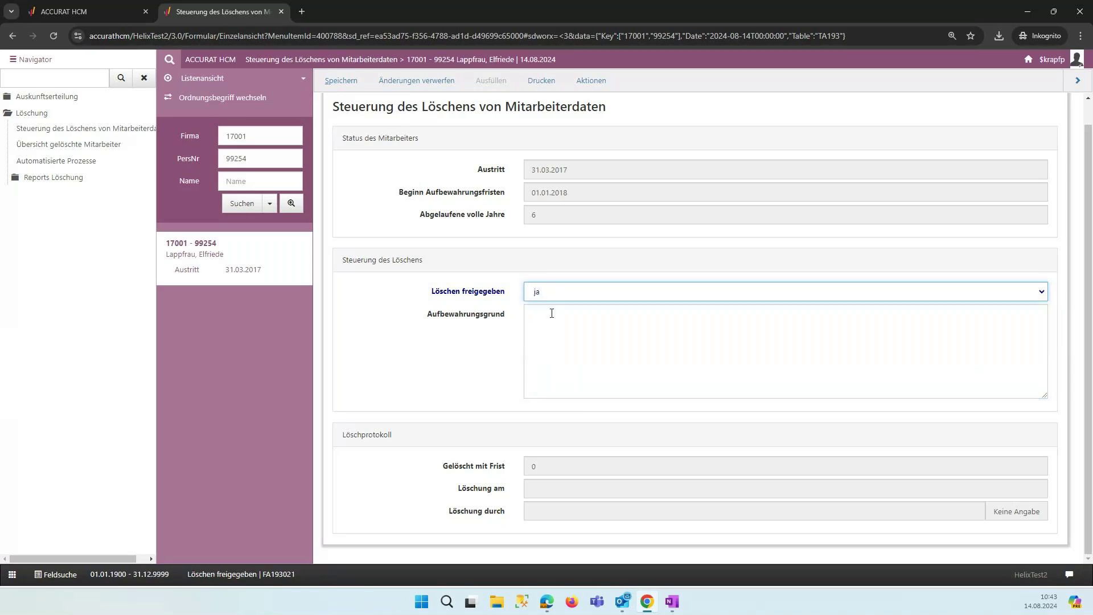
pyautogui.click(566, 319)
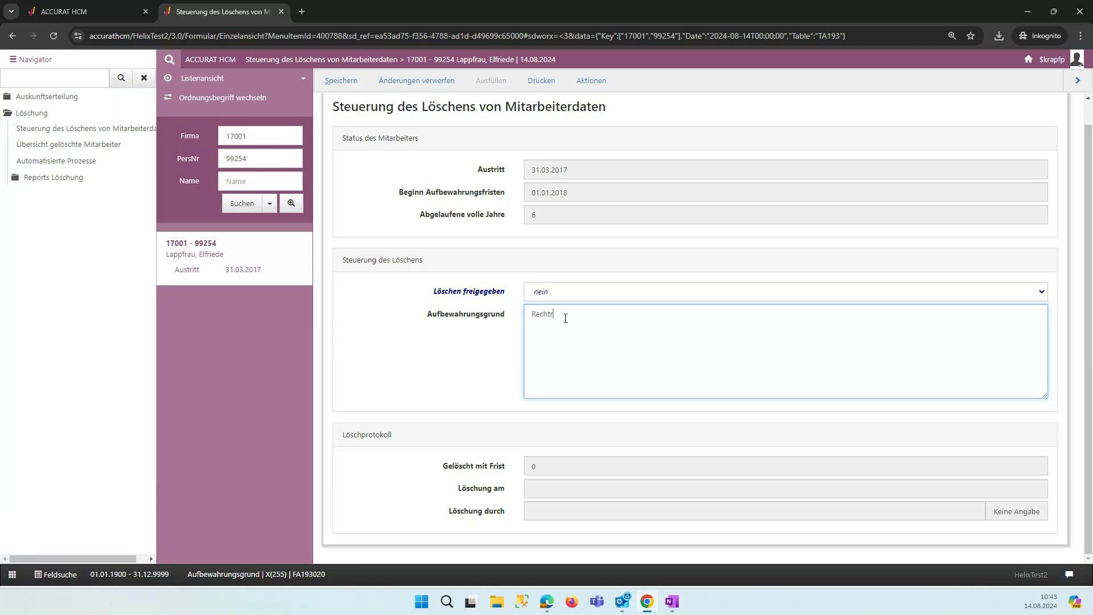
pyautogui.write('Rechtsstert aktenzeichn XYZ')
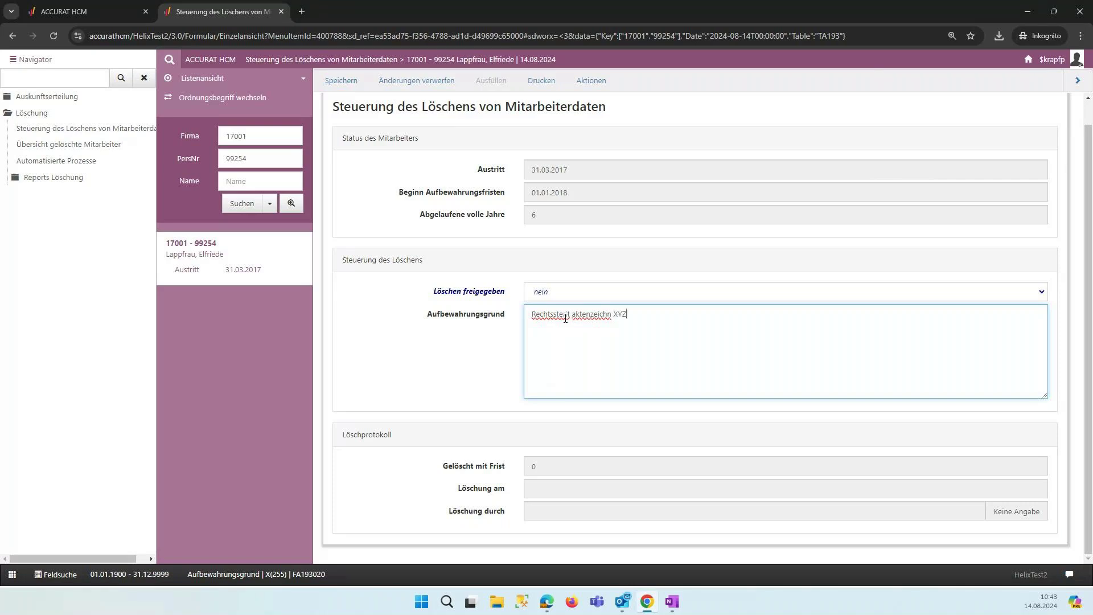
pyautogui.hotkey('ctrl', 'a')
pyautogui.press('BackSpace')
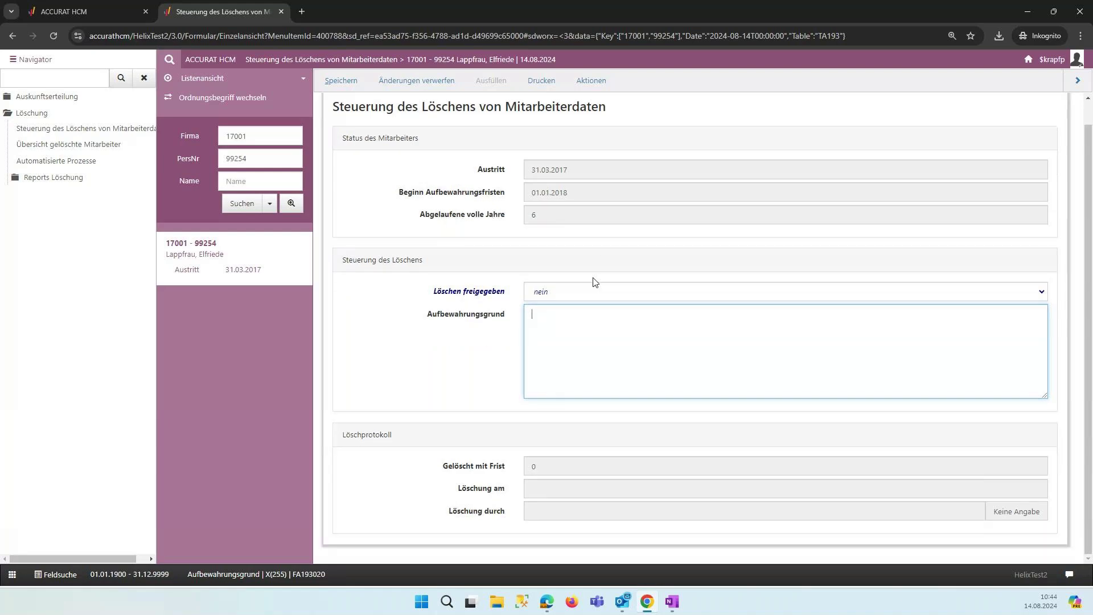
# Generate an XLSX import template for Steuerung des Löschens von Mitarbeiterdaten and open the downloaded file in Excel
pyautogui.click(302, 81)
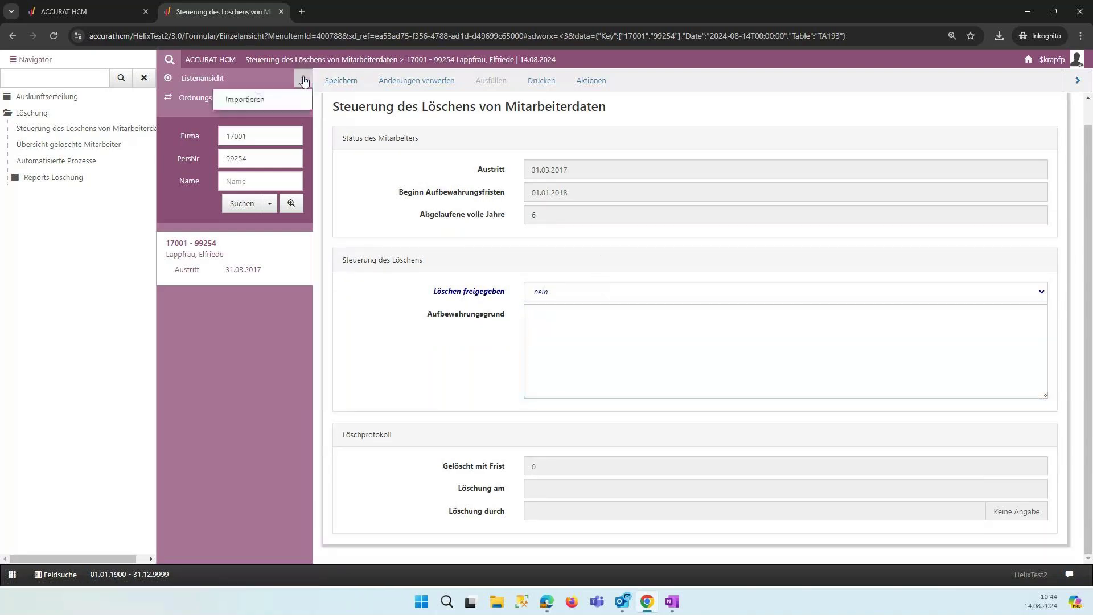
pyautogui.click(245, 99)
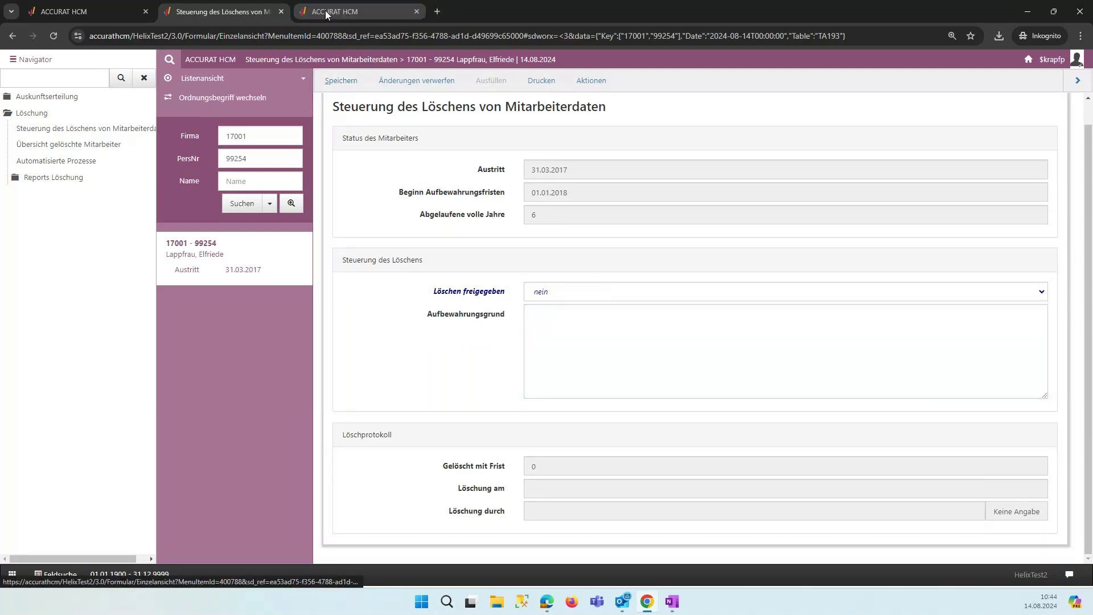
pyautogui.click(326, 10)
pyautogui.click(90, 82)
pyautogui.click(450, 289)
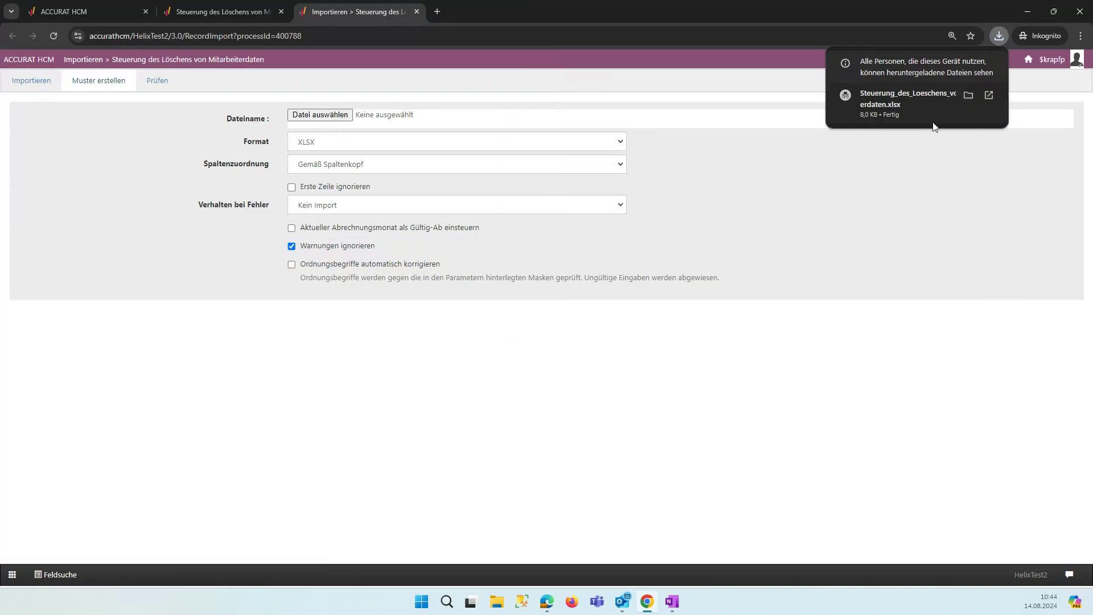
pyautogui.click(920, 101)
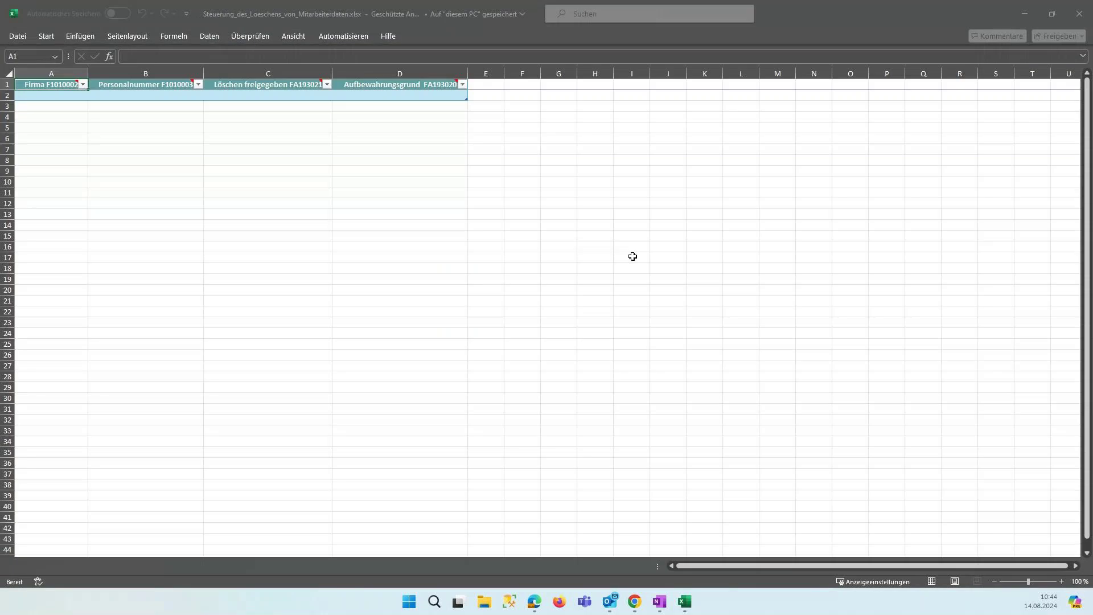
# Try the value J for Löschen freigegeben in row 2 of the editable template, closing the workbook without saving
pyautogui.click(136, 144)
pyautogui.click(120, 112)
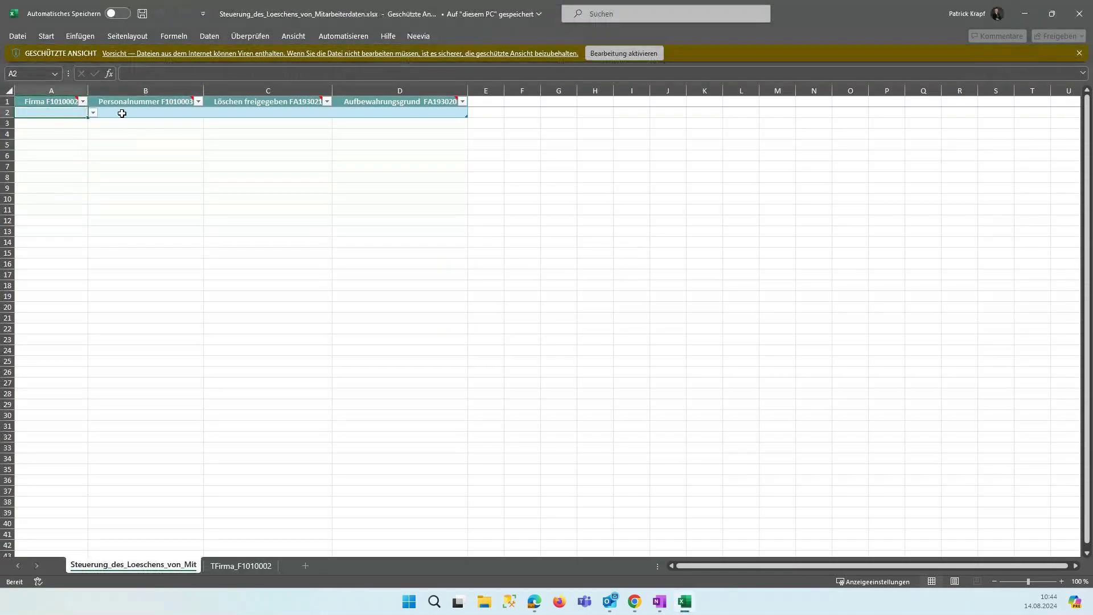
pyautogui.click(268, 114)
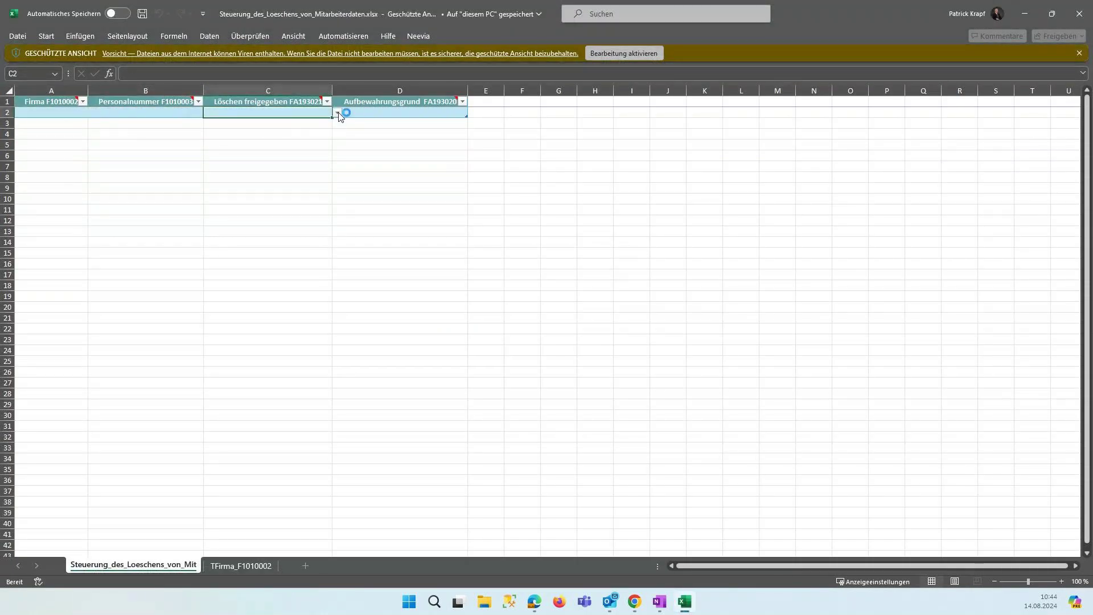
pyautogui.click(643, 53)
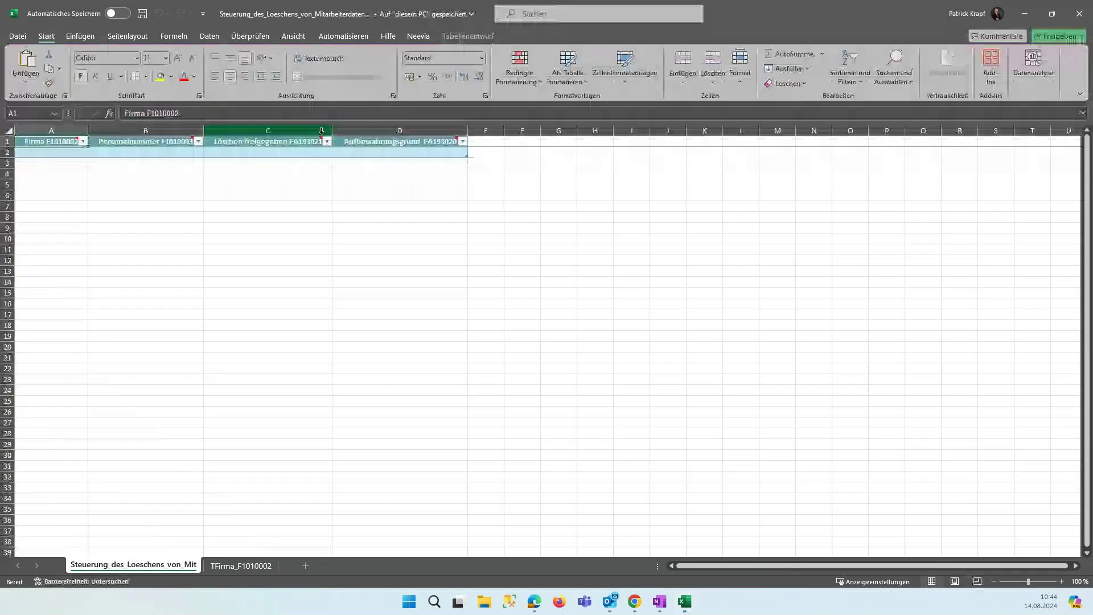
pyautogui.click(318, 154)
pyautogui.click(337, 153)
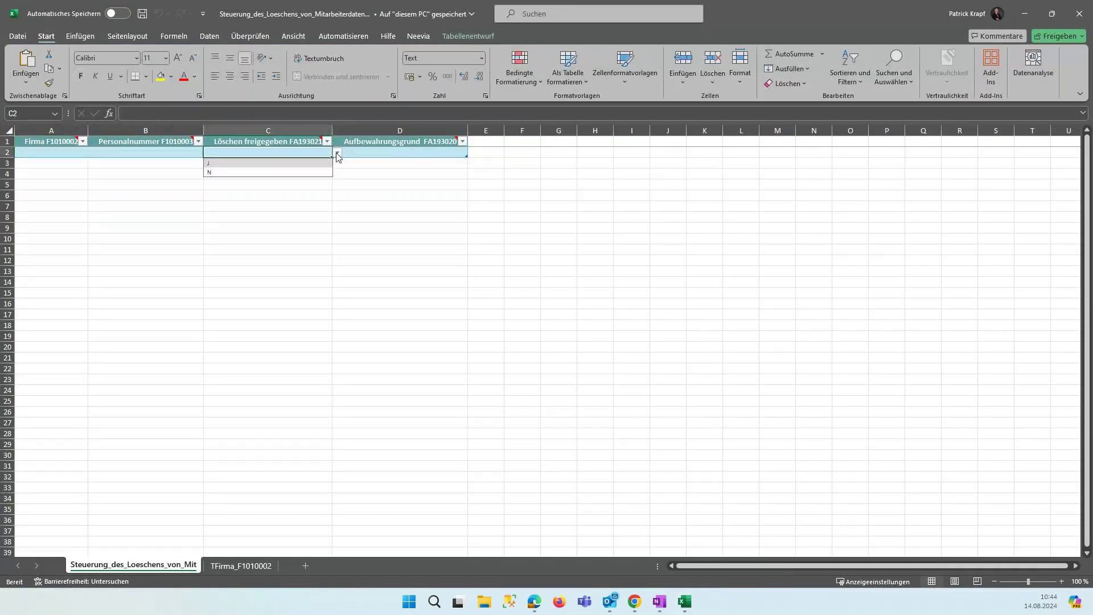
pyautogui.click(280, 162)
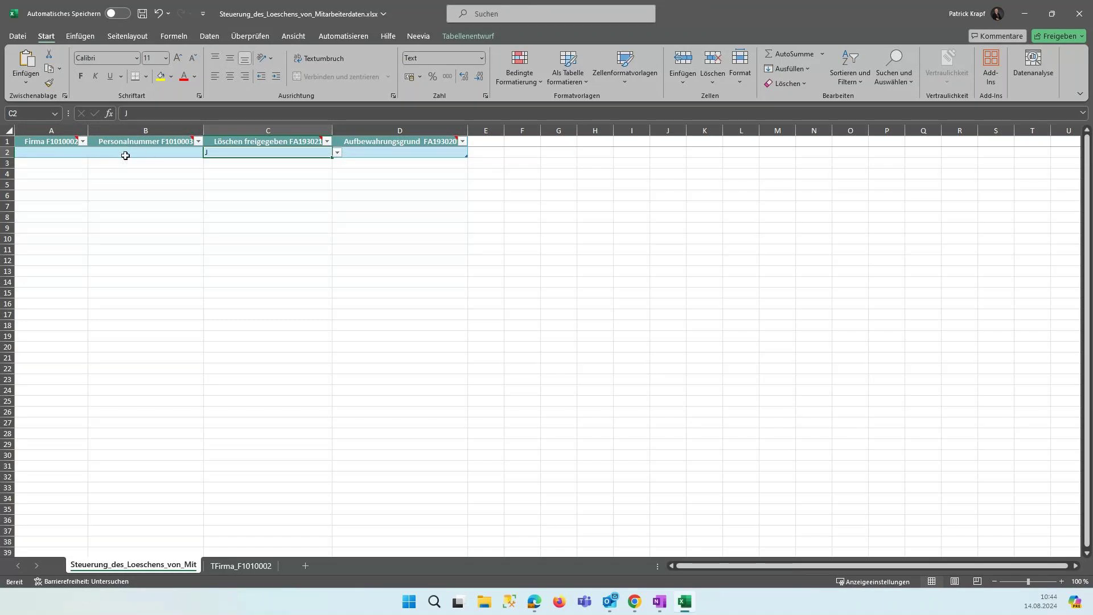
pyautogui.click(1088, 21)
pyautogui.click(571, 463)
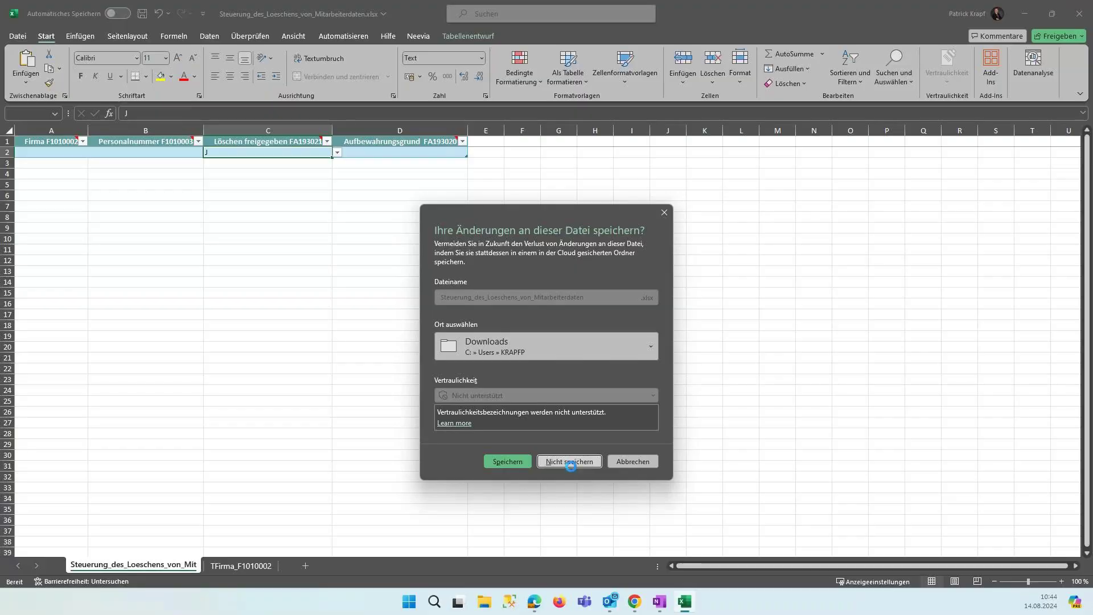
# Return to the deletion control record in the browser and reload it to discard the unsaved changes
pyautogui.click(224, 11)
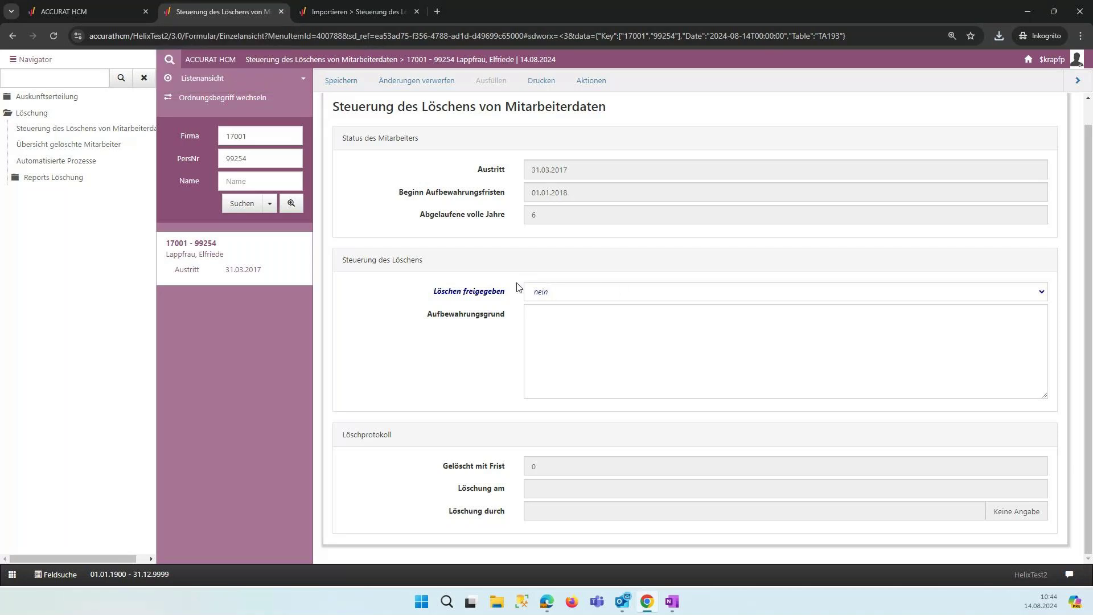
pyautogui.press('F5')
pyautogui.click(579, 111)
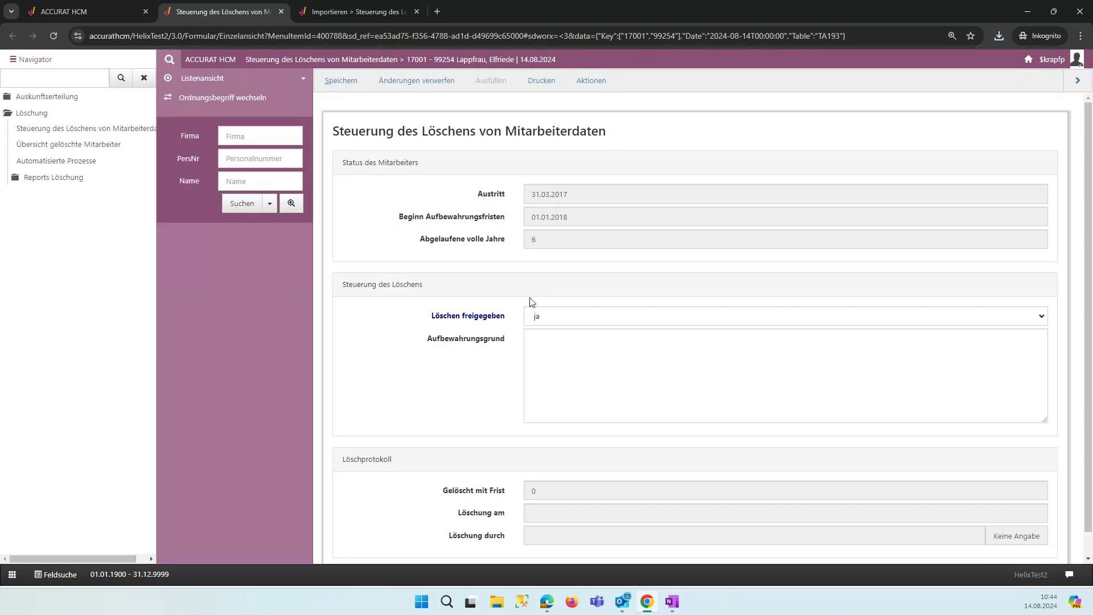
# Open the Mitarbeiter area from the ACCURAT HCM start page in a separate browser tab
pyautogui.click(86, 11)
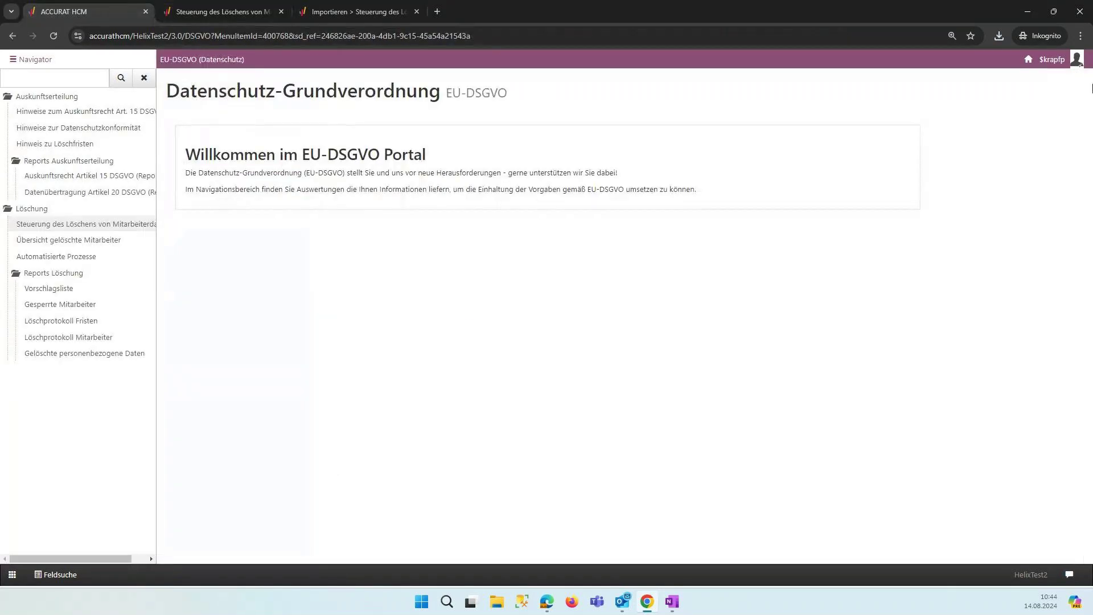
pyautogui.click(353, 11)
pyautogui.click(1029, 59)
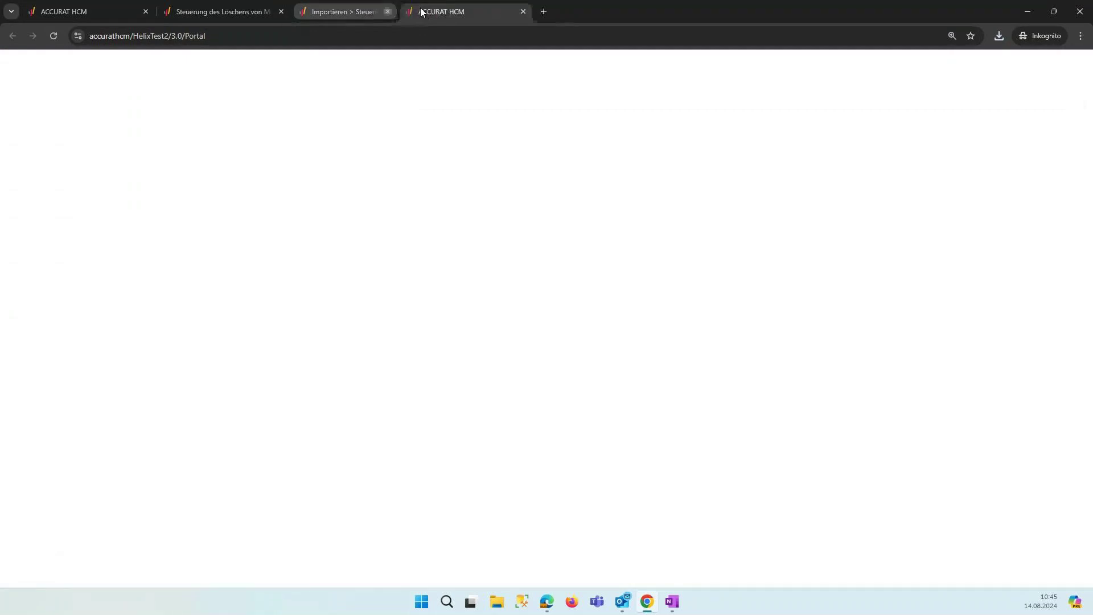
pyautogui.click(419, 10)
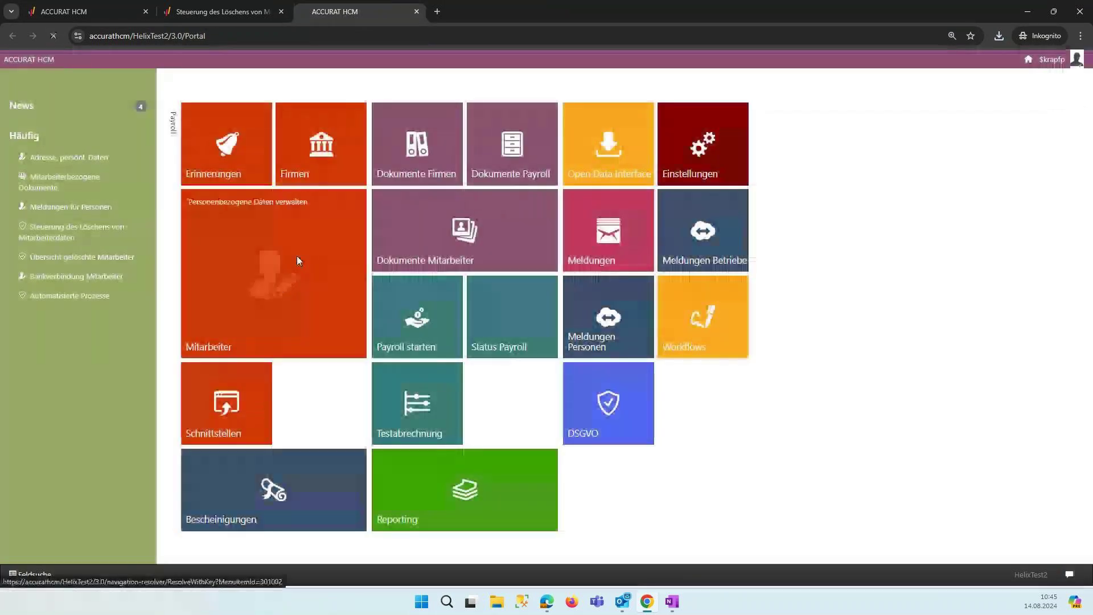
pyautogui.click(297, 256)
# Search the navigator for "bank" and open the Bankverbindung Mitarbeiter form
pyautogui.hotkey('ctrl', '+')
pyautogui.hotkey('ctrl', '+')
pyautogui.hotkey('ctrl', '+')
pyautogui.hotkey('ctrl', '+')
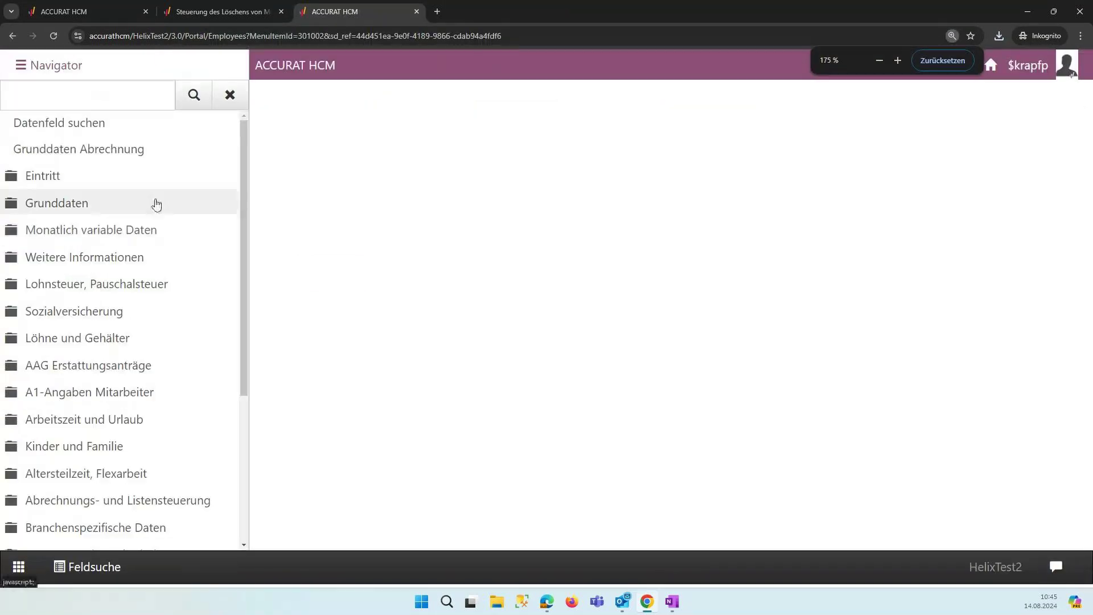
pyautogui.scroll(-1, 138, 221)
pyautogui.click(89, 98)
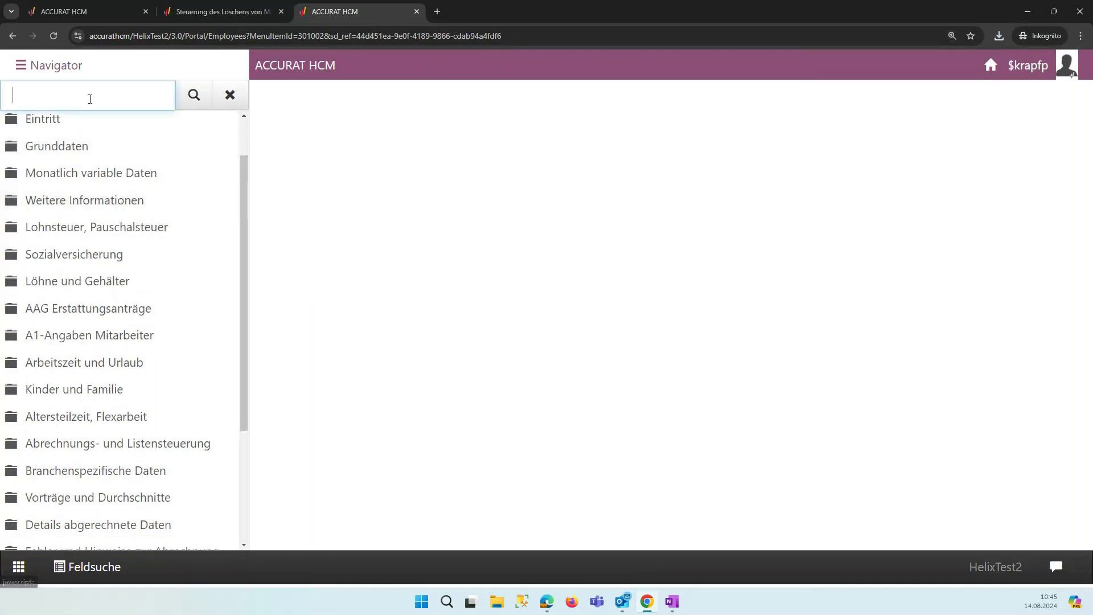
pyautogui.write('bank')
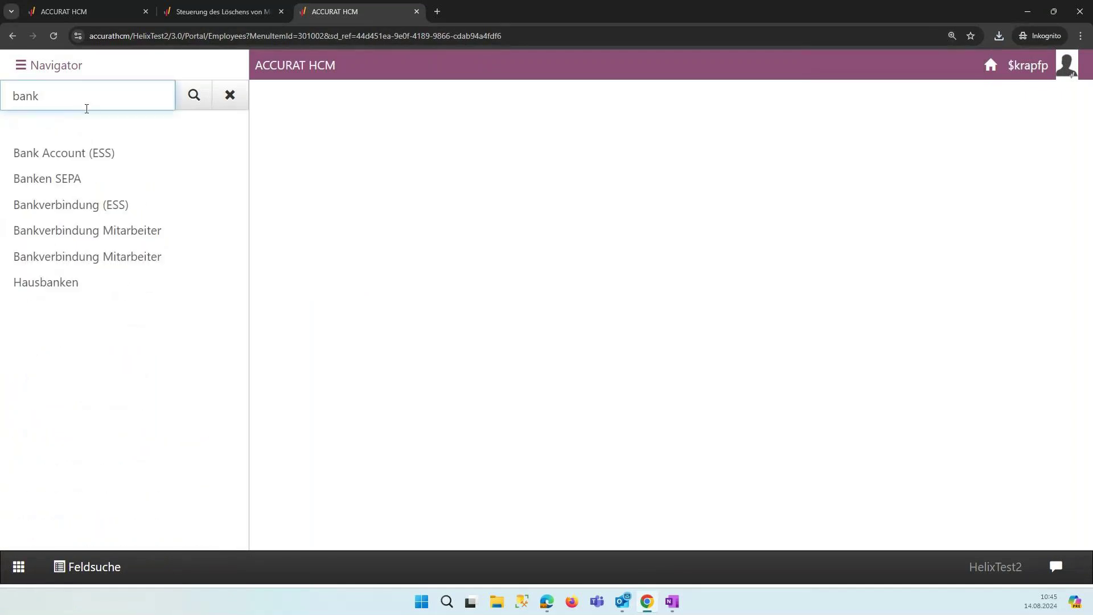
pyautogui.click(127, 231)
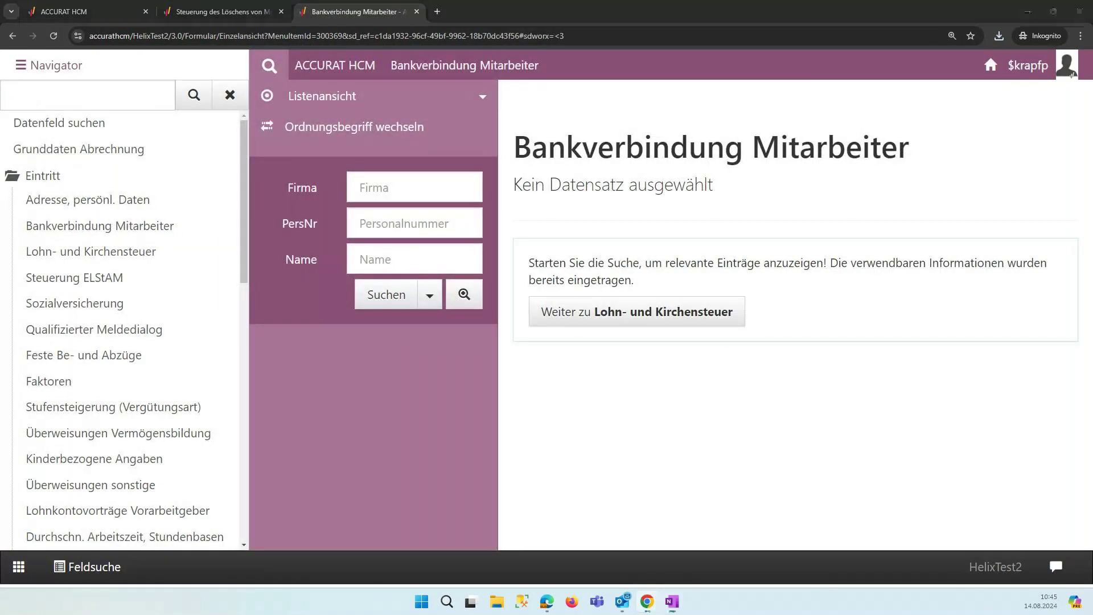
# Find the employee by personnel number, open the company 17001 bank record, and inspect the IBAN des Empfängers
pyautogui.click(382, 223)
pyautogui.write('99254')
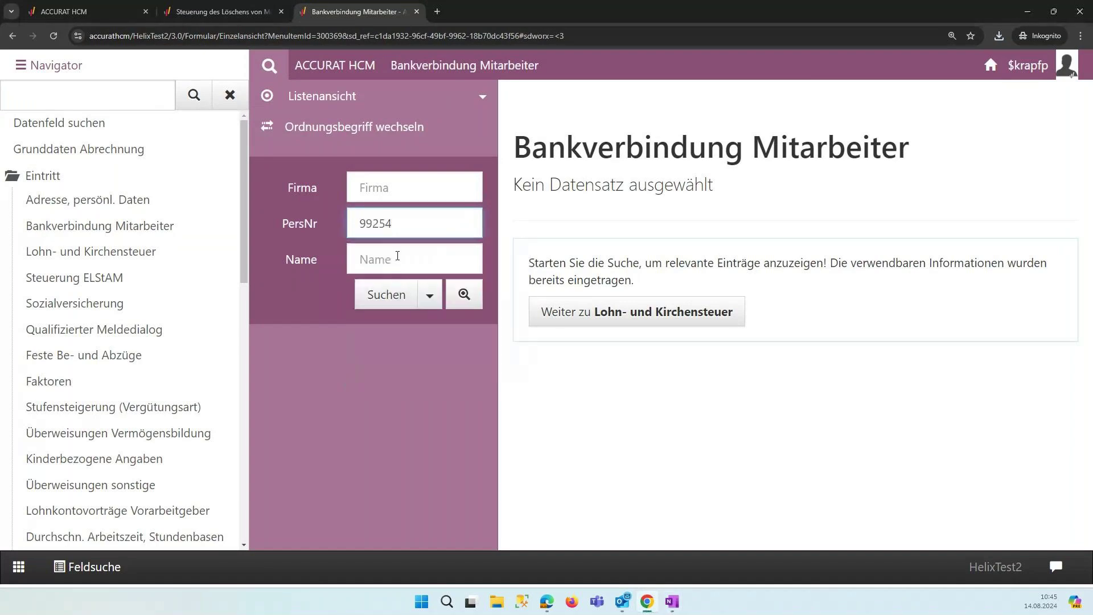
pyautogui.click(387, 295)
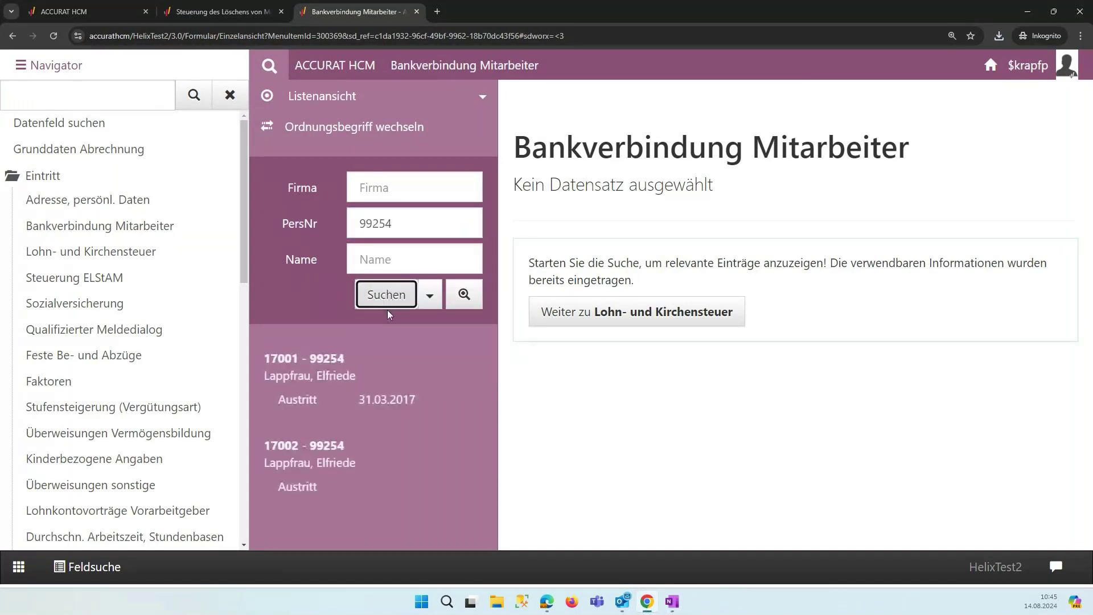
pyautogui.hotkey('ctrl', '-')
pyautogui.hotkey('ctrl', '-')
pyautogui.hotkey('ctrl', '-')
pyautogui.click(276, 293)
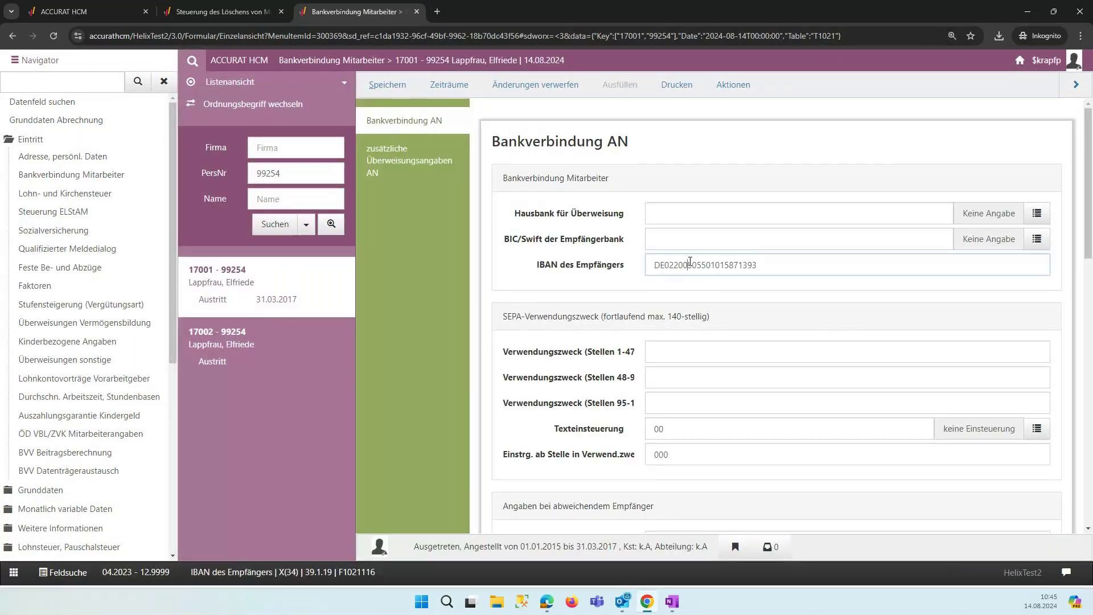
pyautogui.doubleClick(691, 263)
# Open Automatisierte Prozesse in the EU-DSGVO portal and add company 17001 to the Firmenauswahl
pyautogui.click(226, 13)
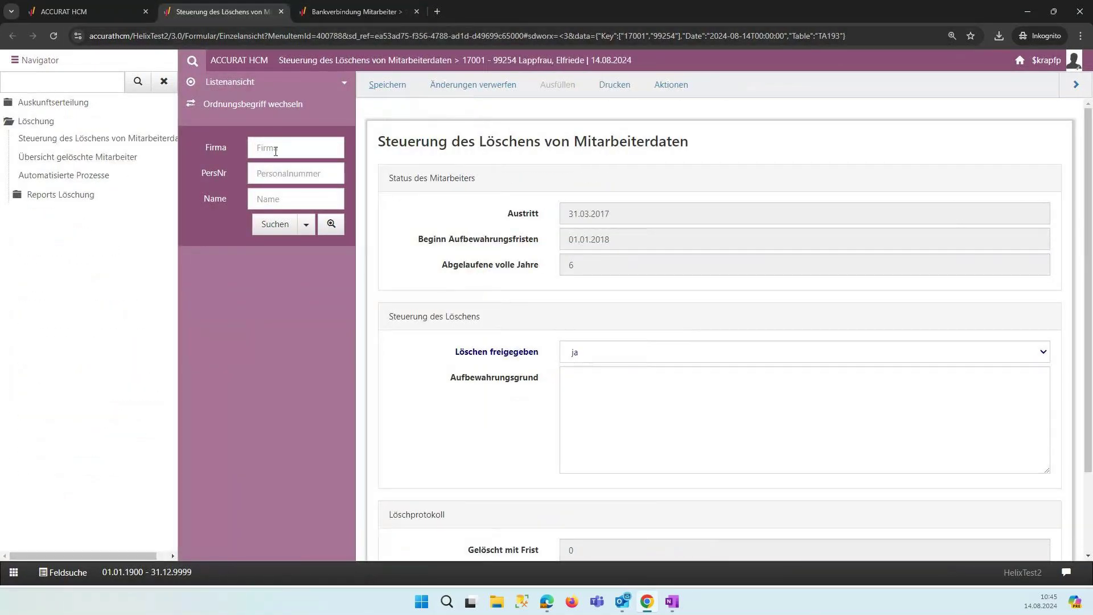
pyautogui.click(74, 180)
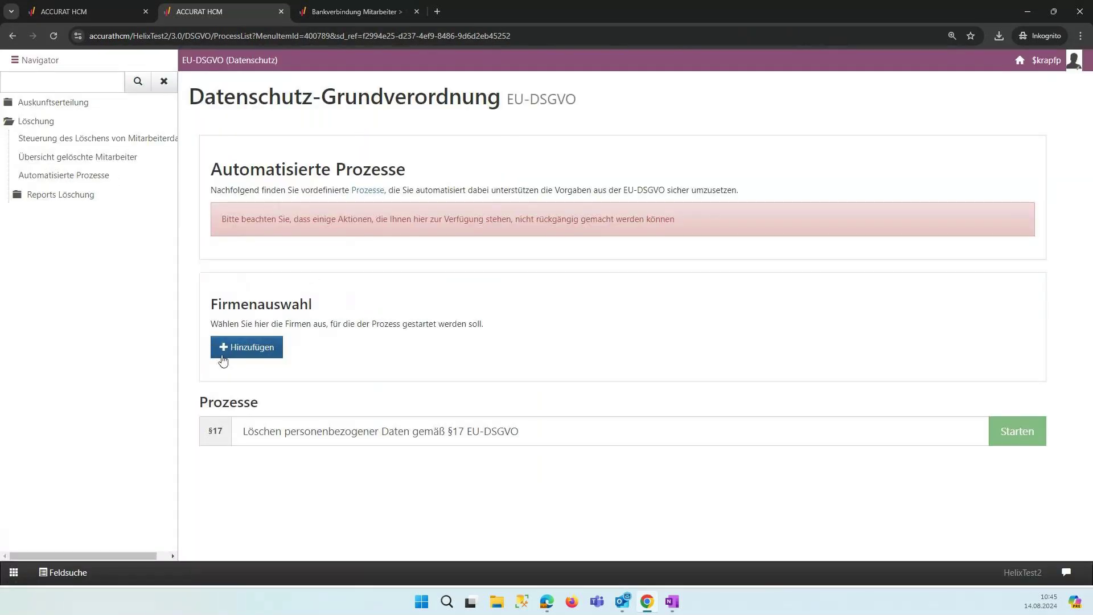
pyautogui.click(261, 346)
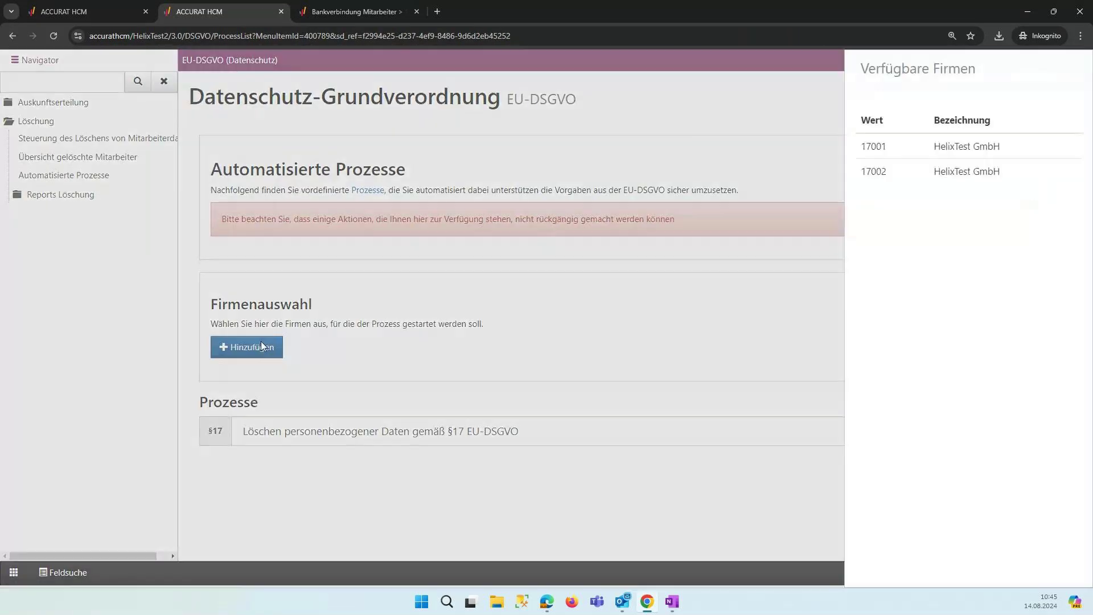
pyautogui.click(863, 146)
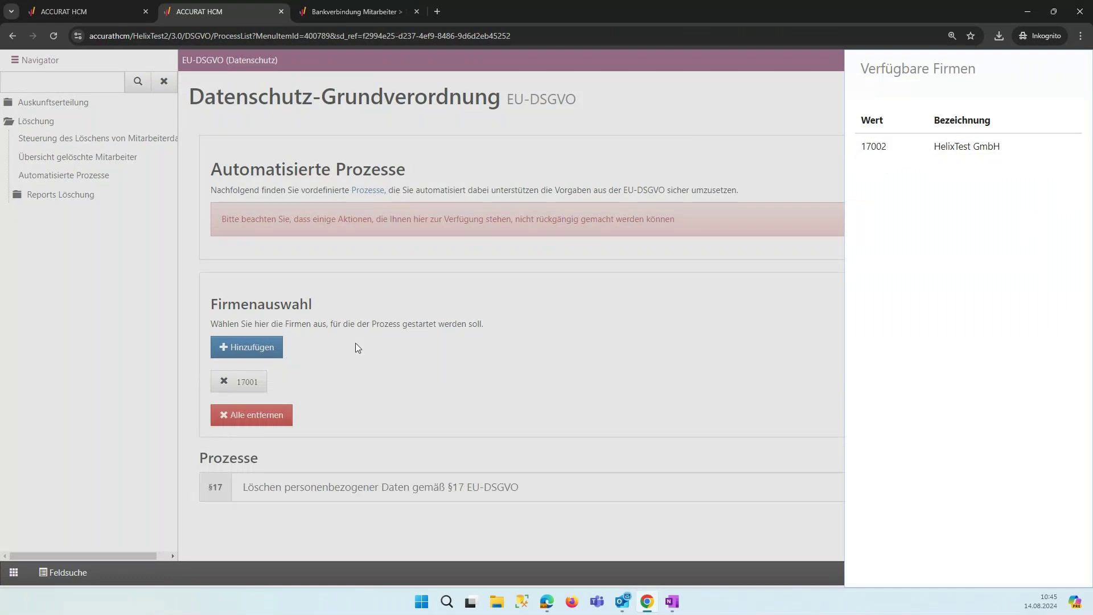
pyautogui.click(348, 9)
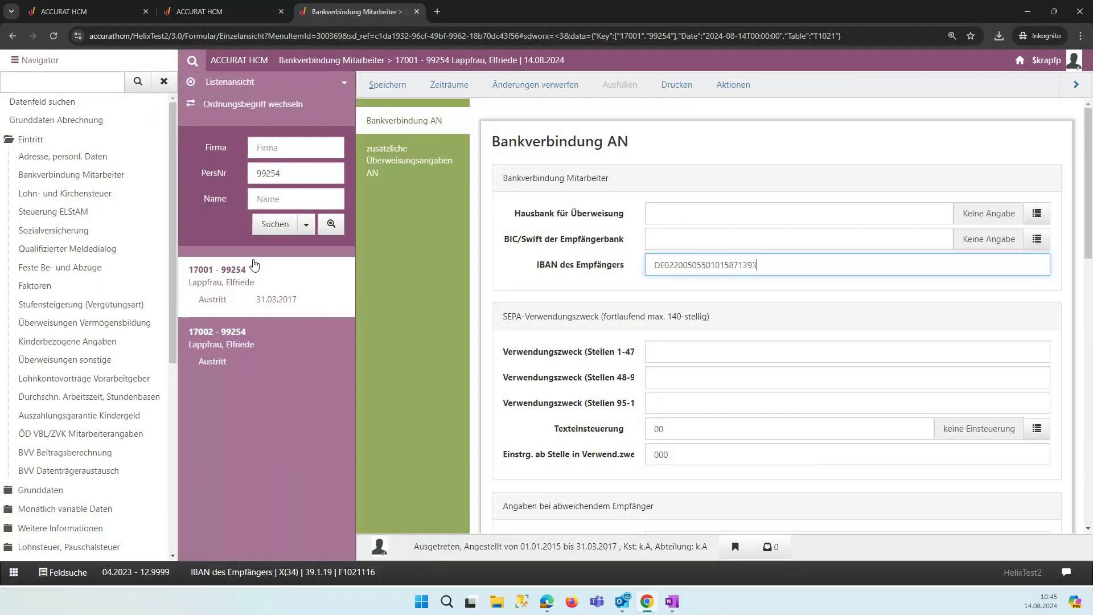
pyautogui.hotkey('ctrl', 'shift', 'Tab')
pyautogui.click(368, 353)
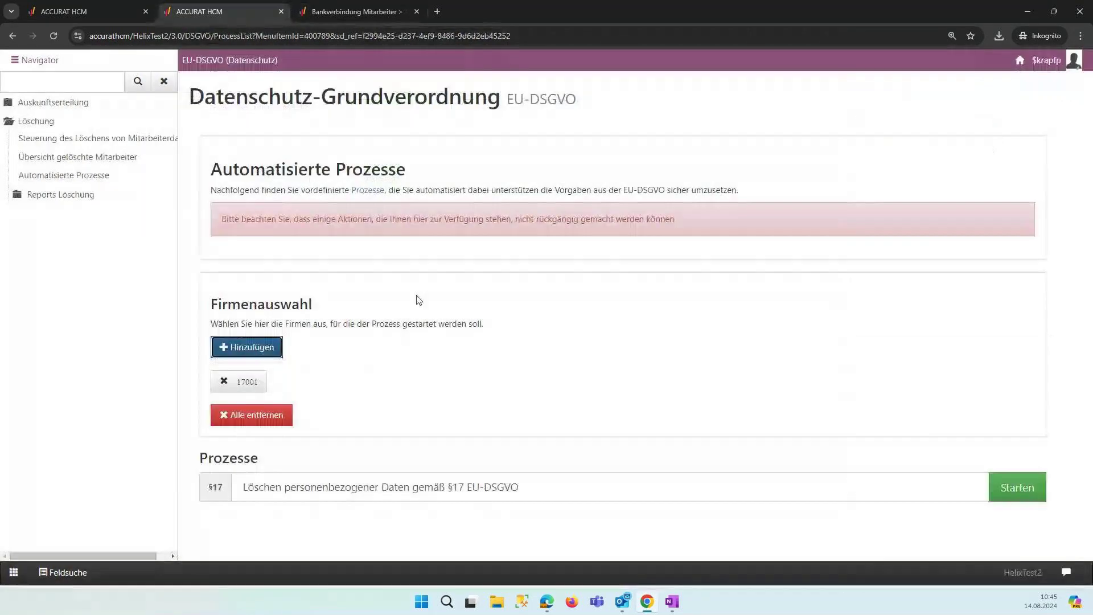
# Start the §17 EU-DSGVO deletion process for company 17001 and confirm the irreversible deletion of the released employee data
pyautogui.click(1022, 491)
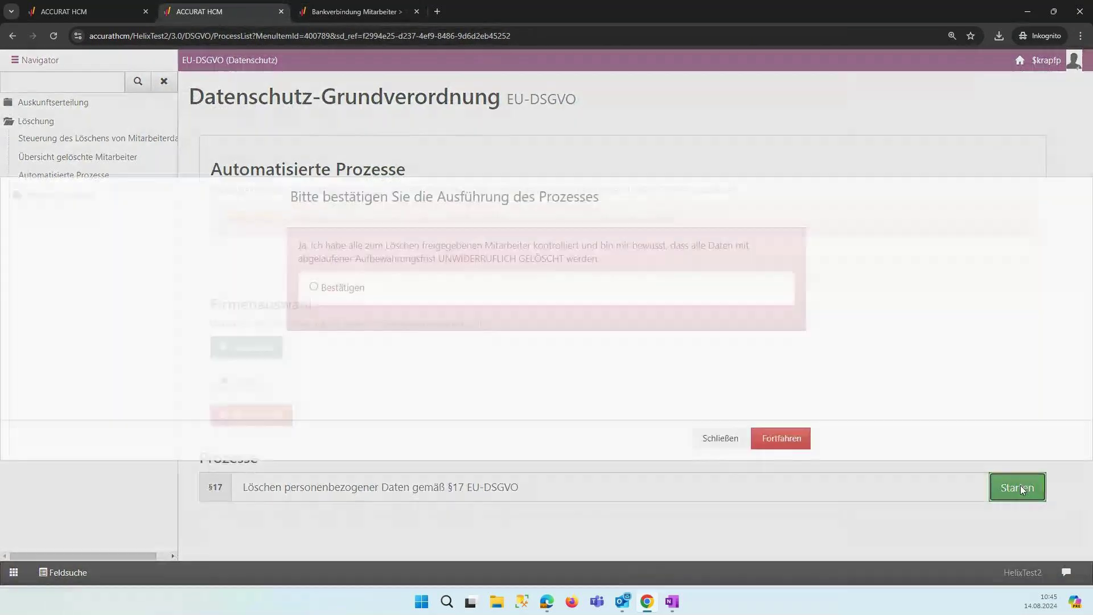
pyautogui.click(314, 287)
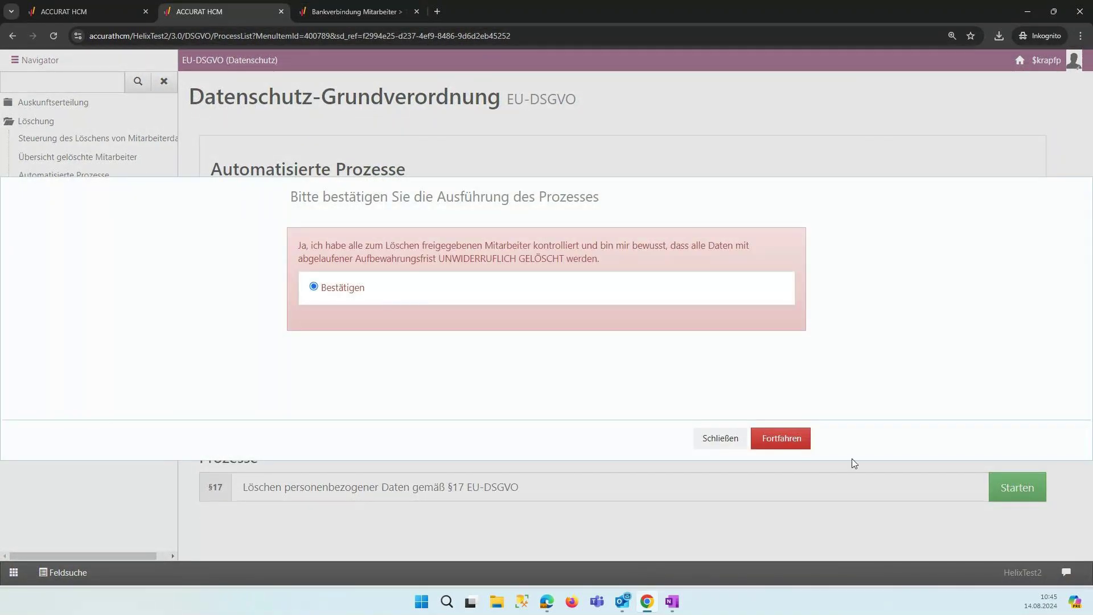
pyautogui.click(781, 438)
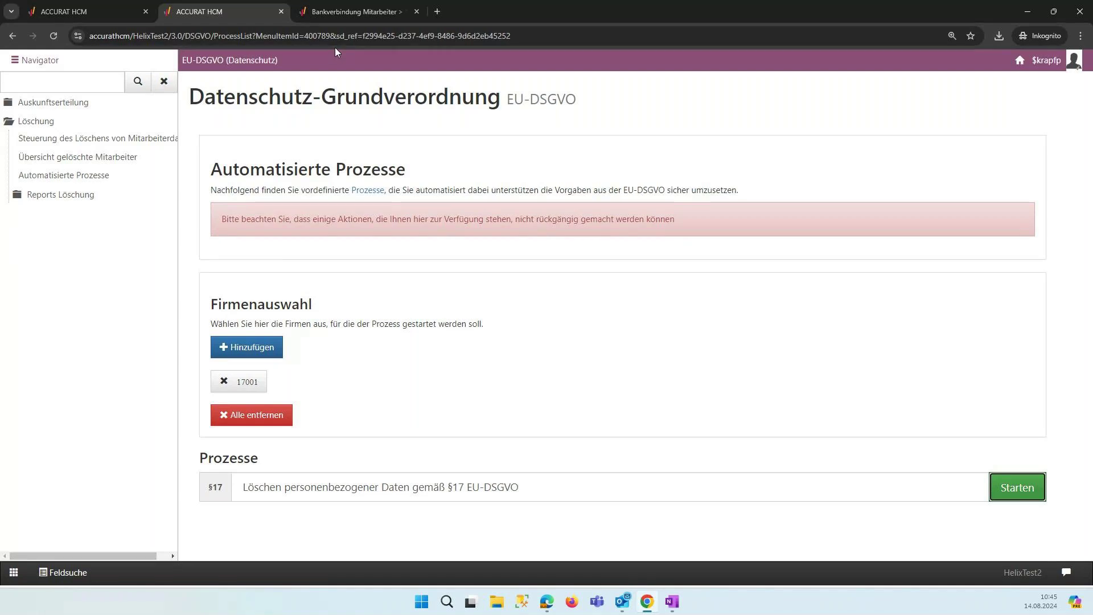
# Reload the Bankverbindung Mitarbeiter form, find the employee by personnel number in company 17001, and check the IBAN des Empfängers
pyautogui.click(338, 12)
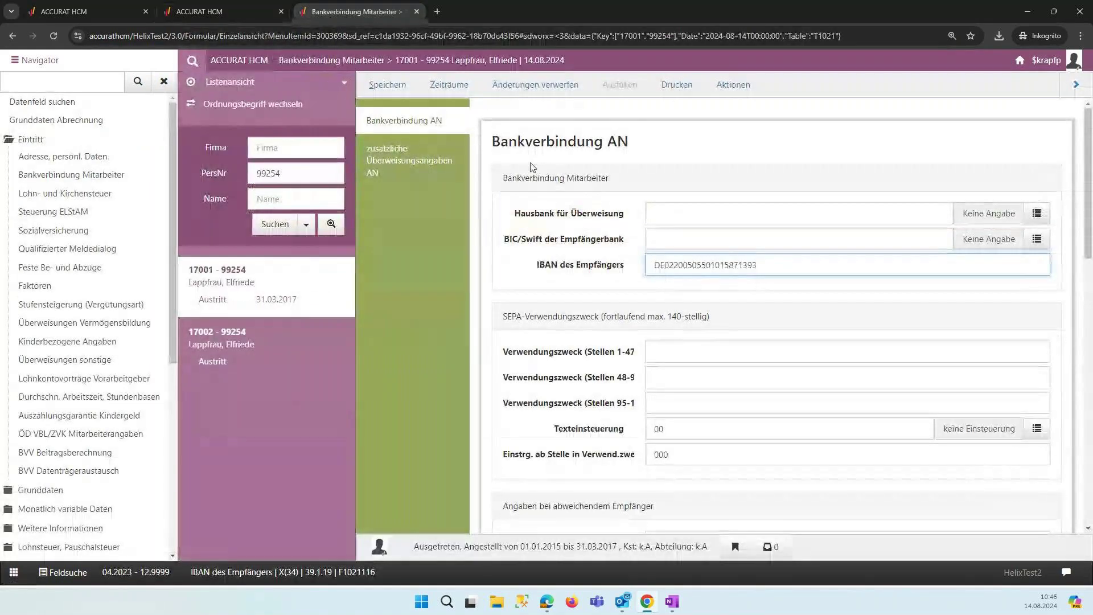
pyautogui.press('F5')
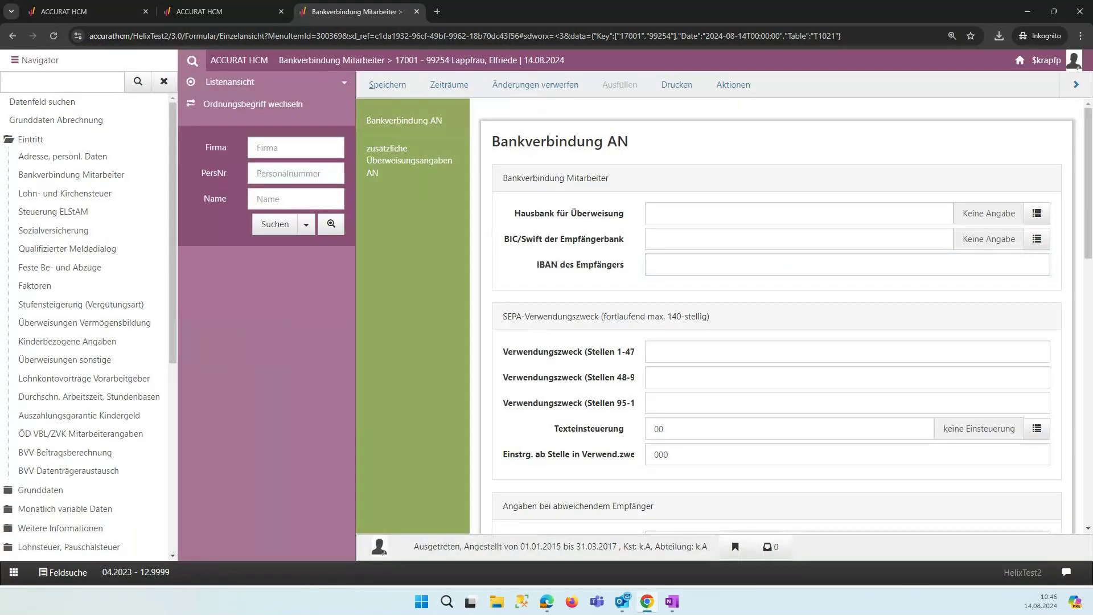
pyautogui.click(288, 178)
pyautogui.write('99254')
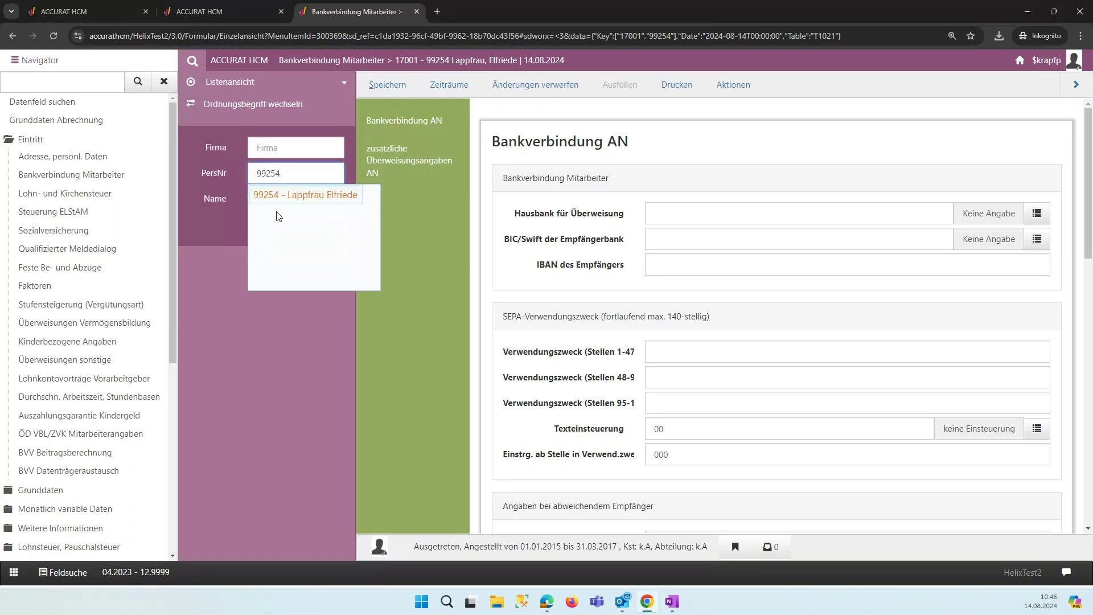
pyautogui.click(263, 146)
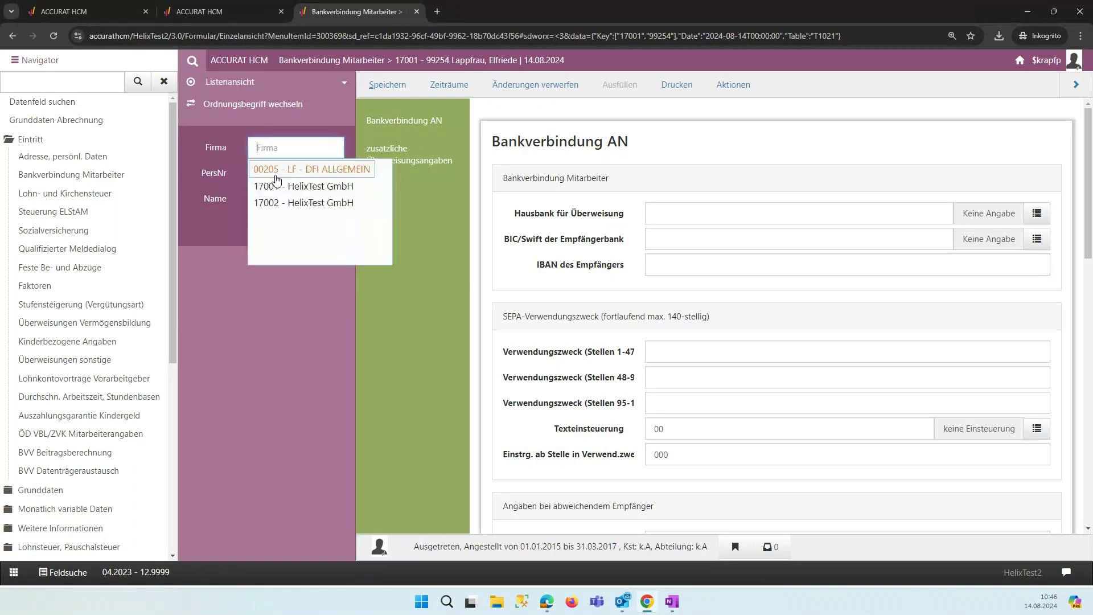
pyautogui.click(277, 186)
pyautogui.click(275, 222)
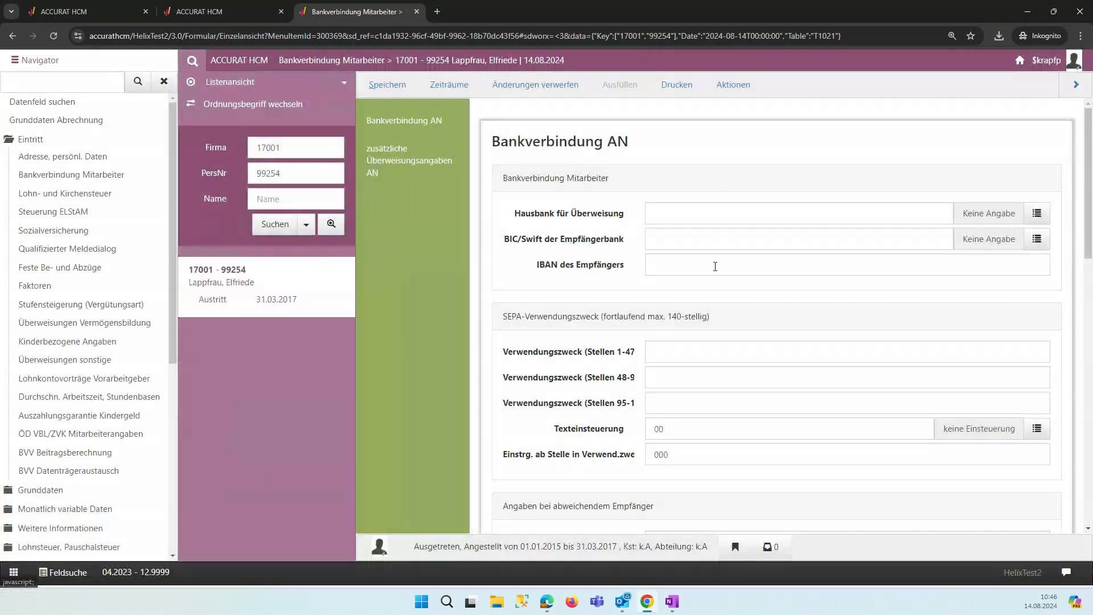
pyautogui.click(715, 266)
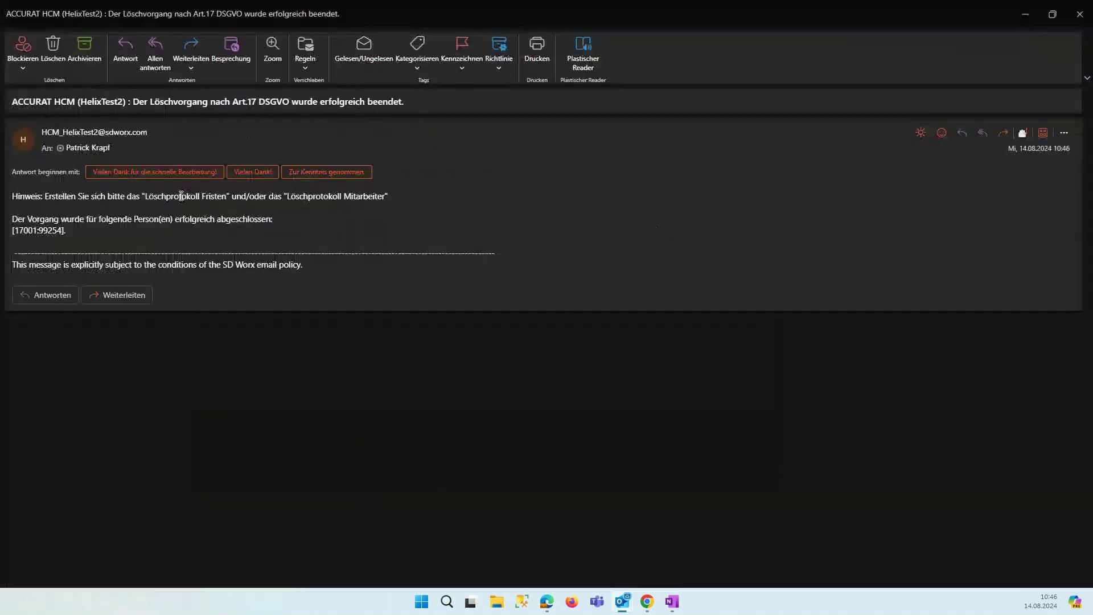
# Read which person the Outlook completion message for the Art. 17 deletion covers, and close the message
pyautogui.moveTo(13, 230); pyautogui.dragTo(77, 236)
pyautogui.click(78, 236)
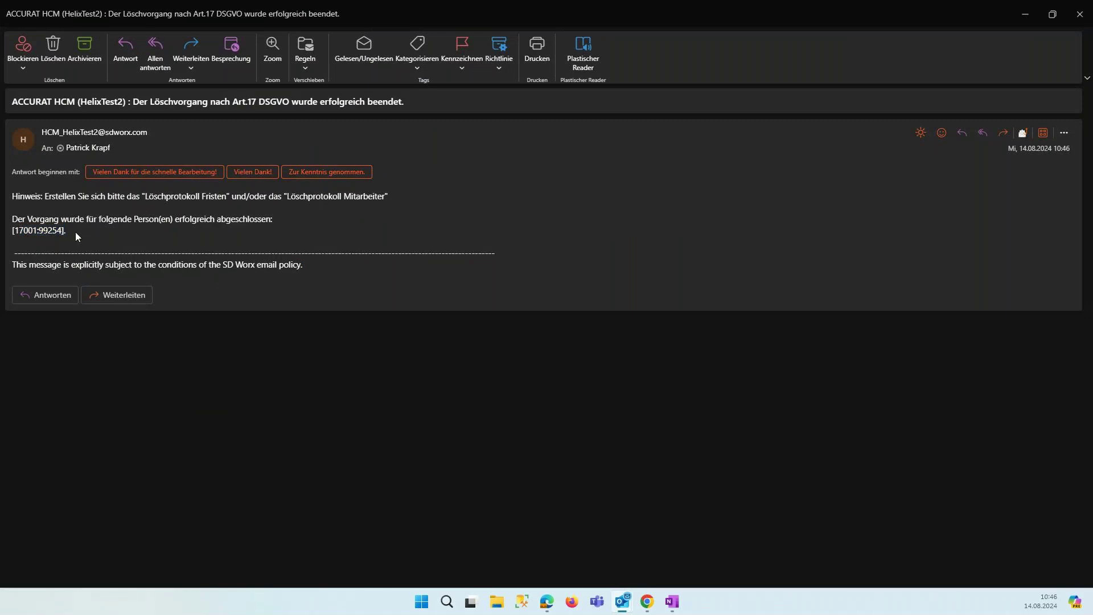
pyautogui.click(1089, 11)
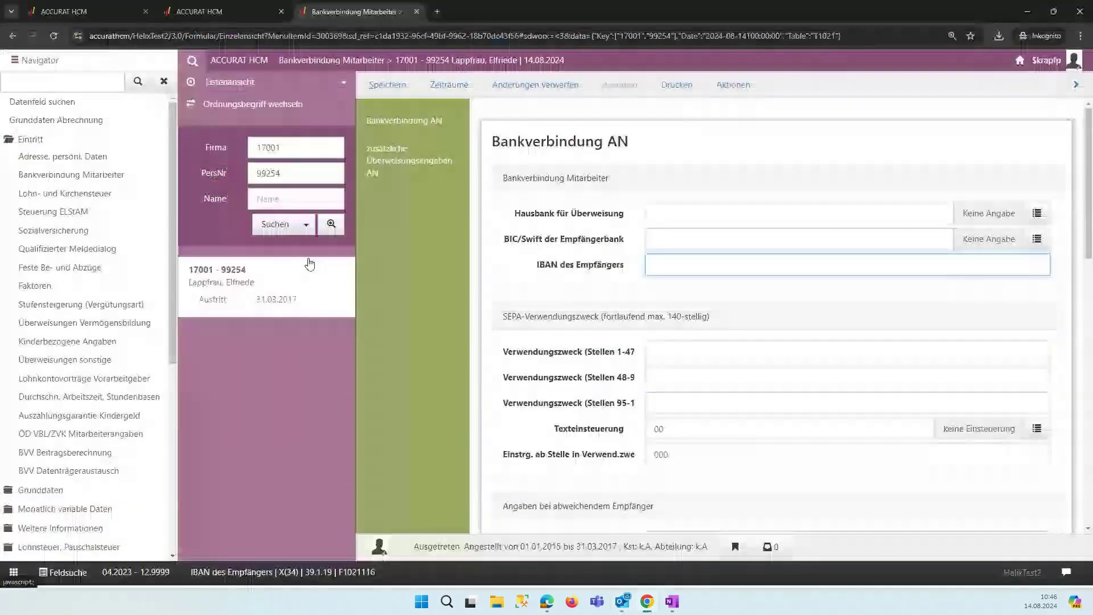
# Open Steuerung des Löschens von Mitarbeiterdaten, find another employee by personnel number, and check the Abgelaufene volle Jahre
pyautogui.click(207, 11)
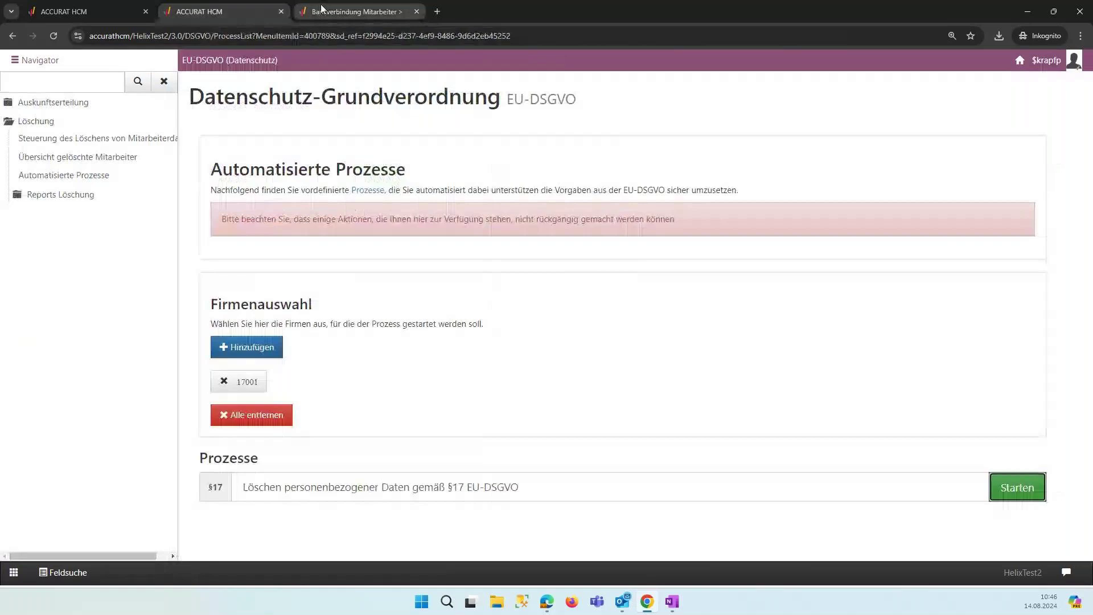
pyautogui.click(88, 141)
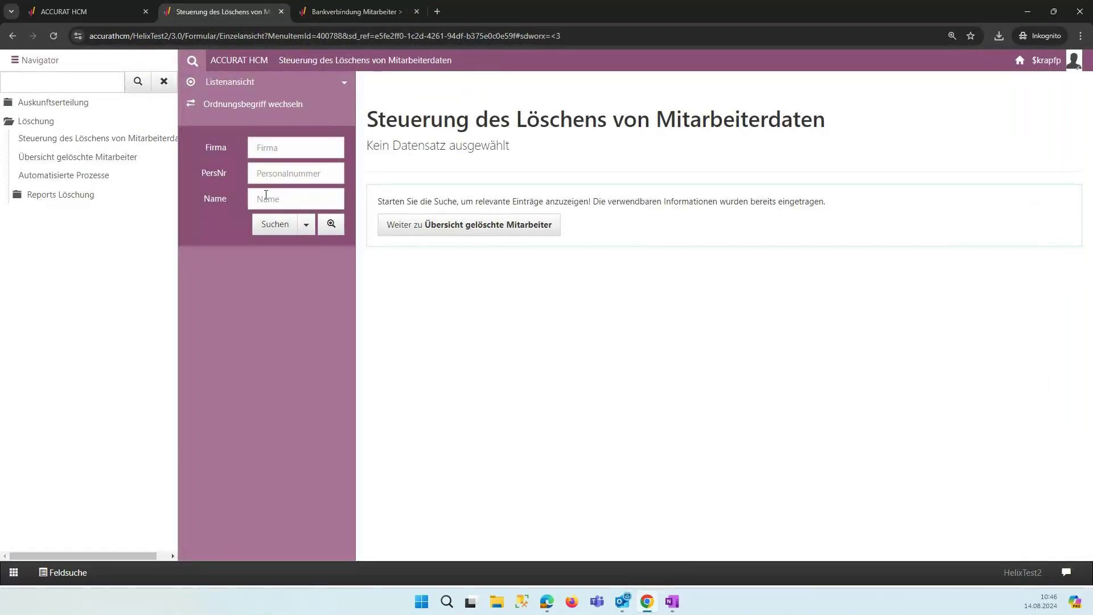
pyautogui.click(295, 173)
pyautogui.write('099010')
pyautogui.click(290, 226)
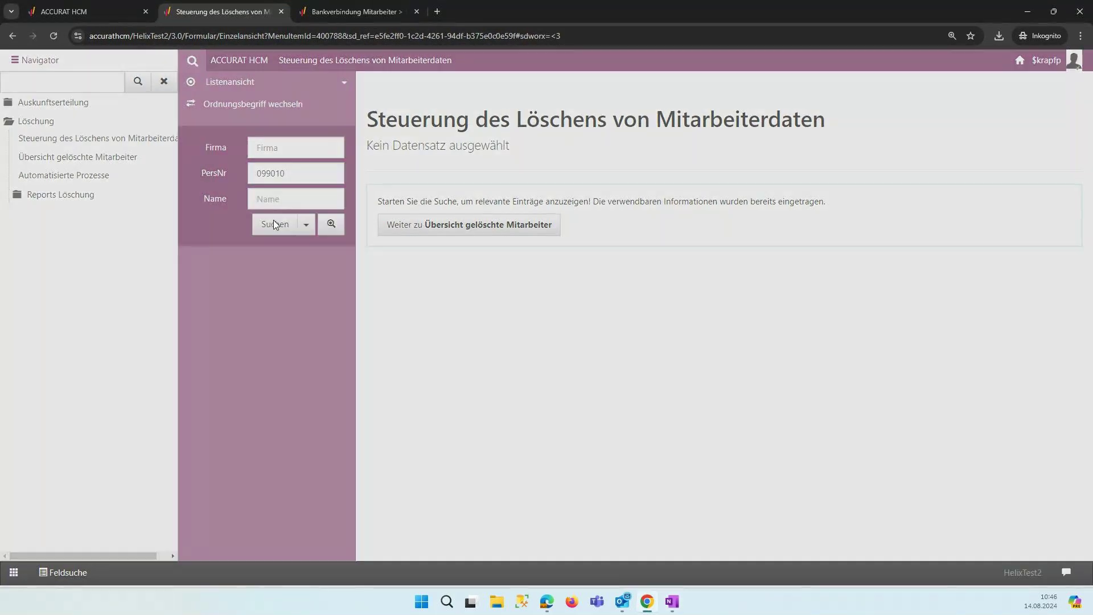
pyautogui.click(579, 263)
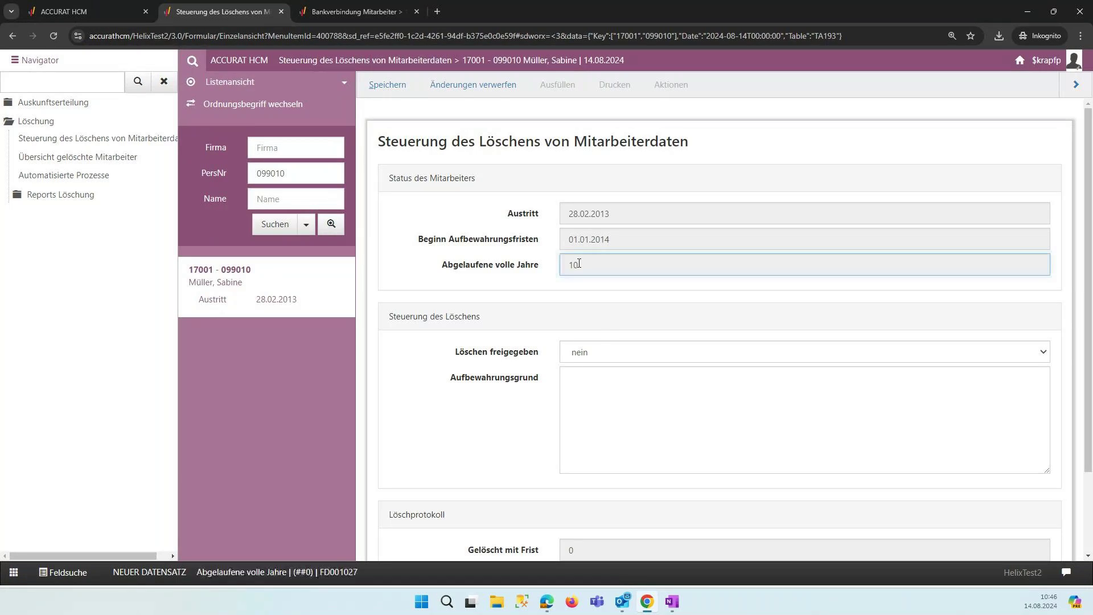
# Set Löschen freigegeben to ja for this employee and save the record with warnings ignored
pyautogui.scroll(-1, 590, 279)
pyautogui.click(587, 293)
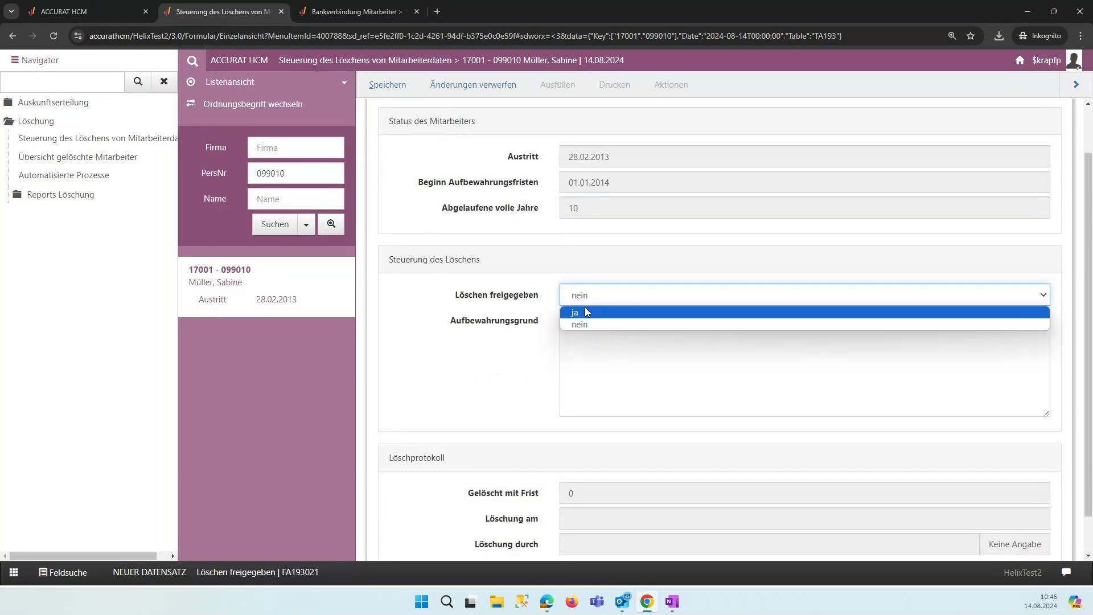
pyautogui.click(587, 312)
pyautogui.click(387, 84)
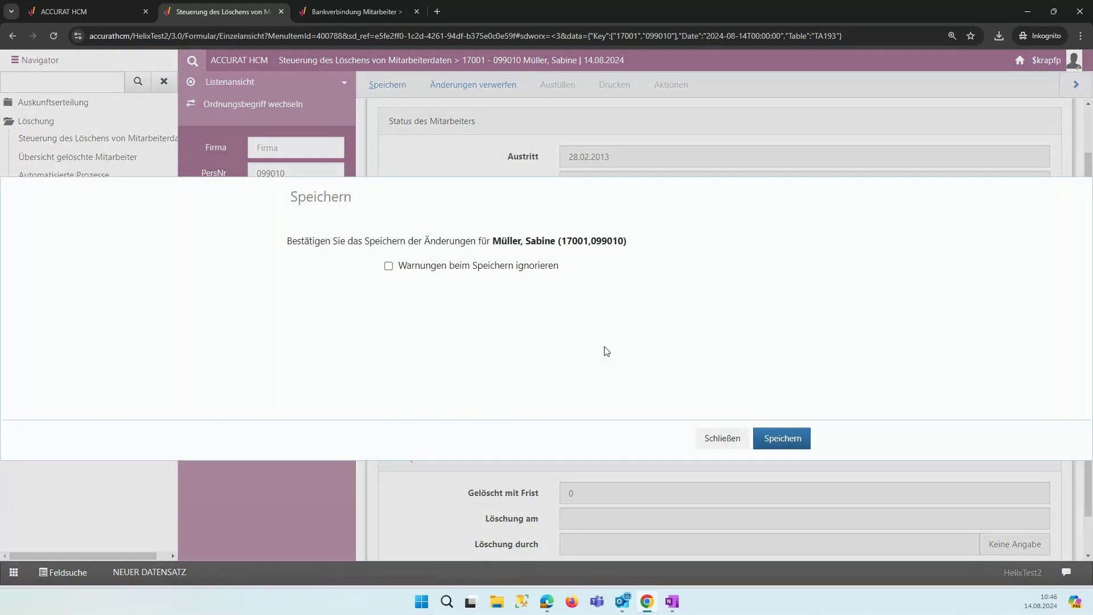
pyautogui.click(807, 449)
pyautogui.click(388, 361)
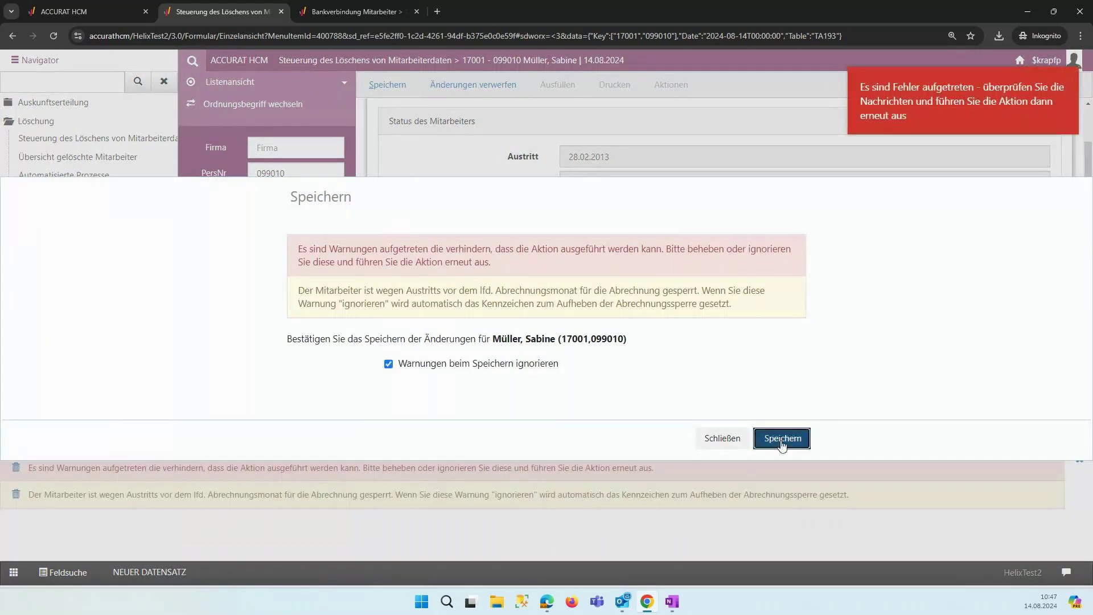
pyautogui.click(792, 439)
pyautogui.click(463, 87)
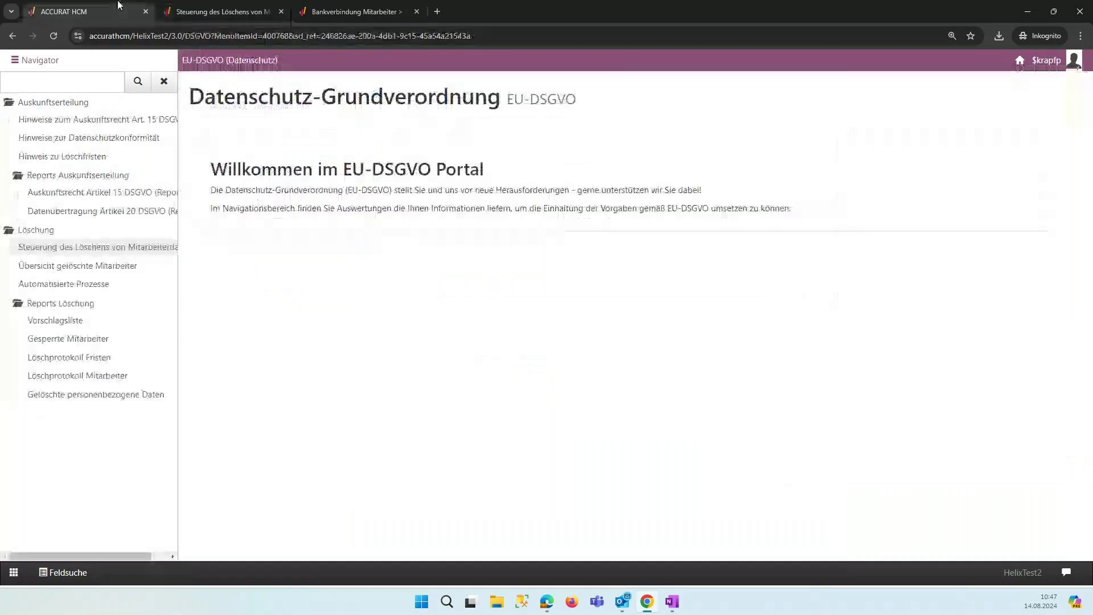
# Add company 17001 to the Firmenauswahl in Automatisierte Prozesse and run the §17 deletion process with confirmation
pyautogui.click(154, 287)
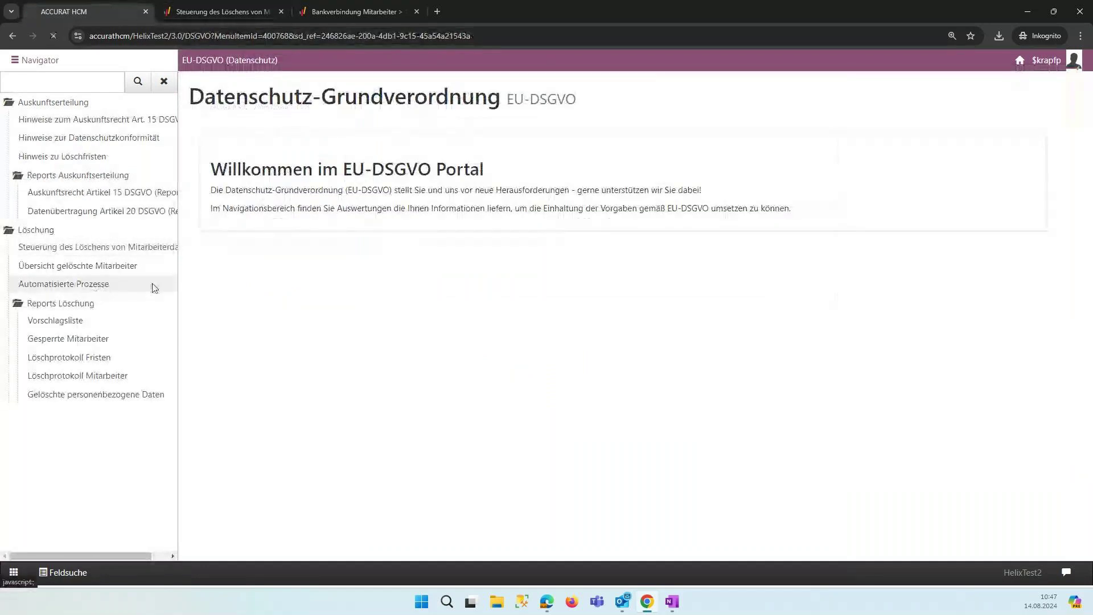
pyautogui.hotkey('ctrl', '+')
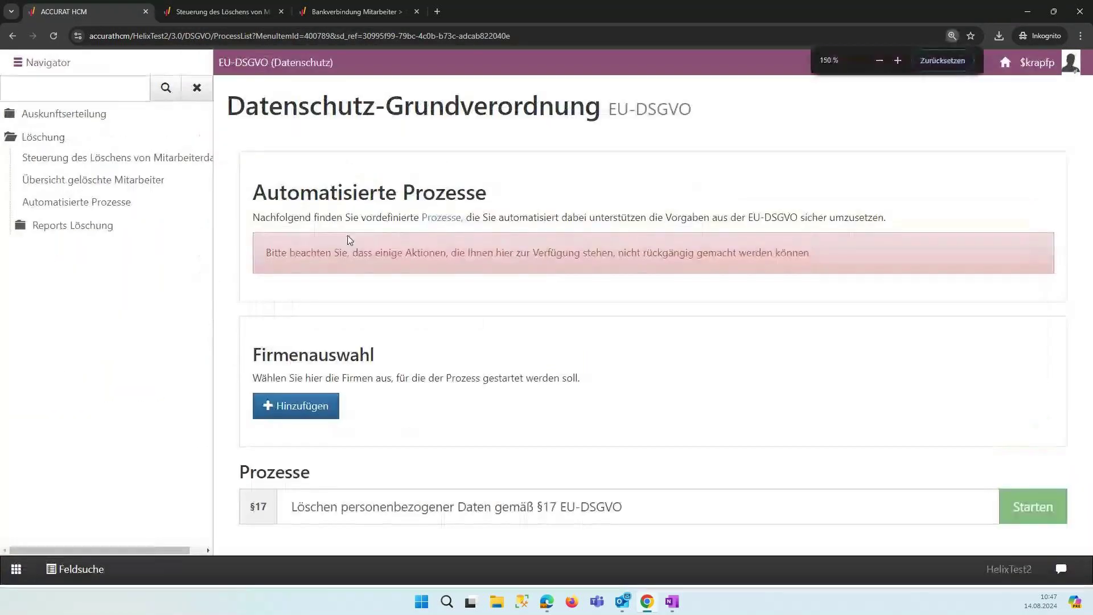
pyautogui.click(307, 399)
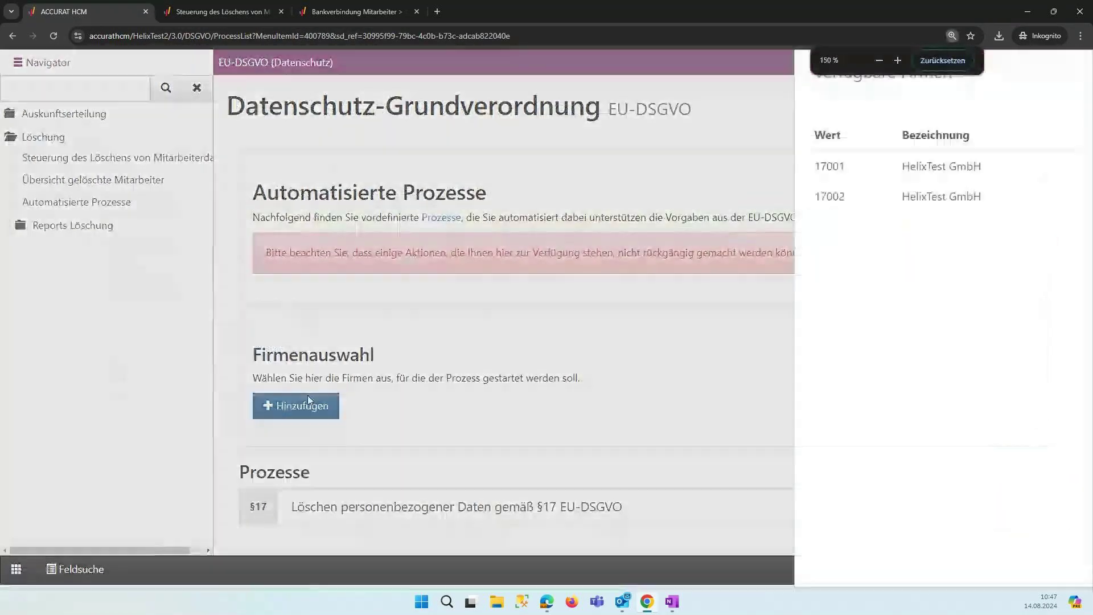
pyautogui.click(847, 167)
pyautogui.click(537, 330)
pyautogui.scroll(-1, 688, 264)
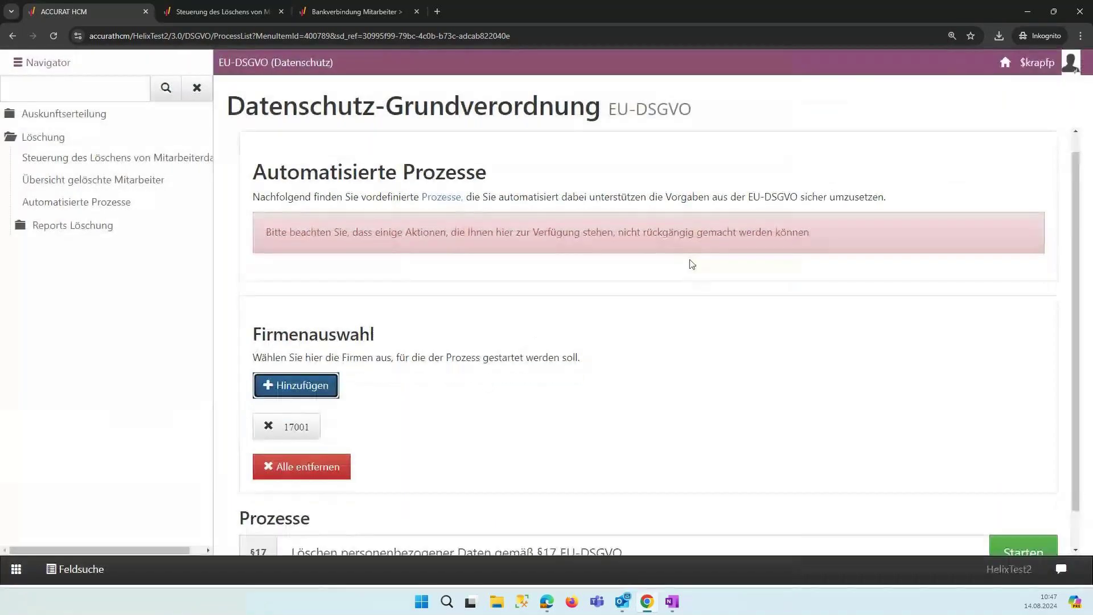
pyautogui.click(1027, 516)
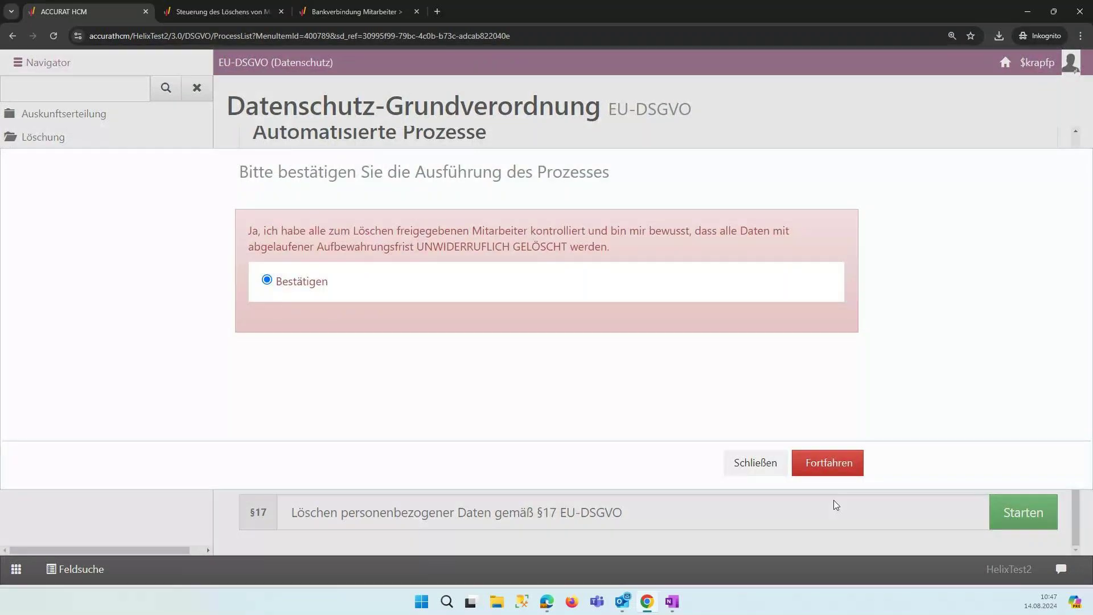
pyautogui.click(828, 462)
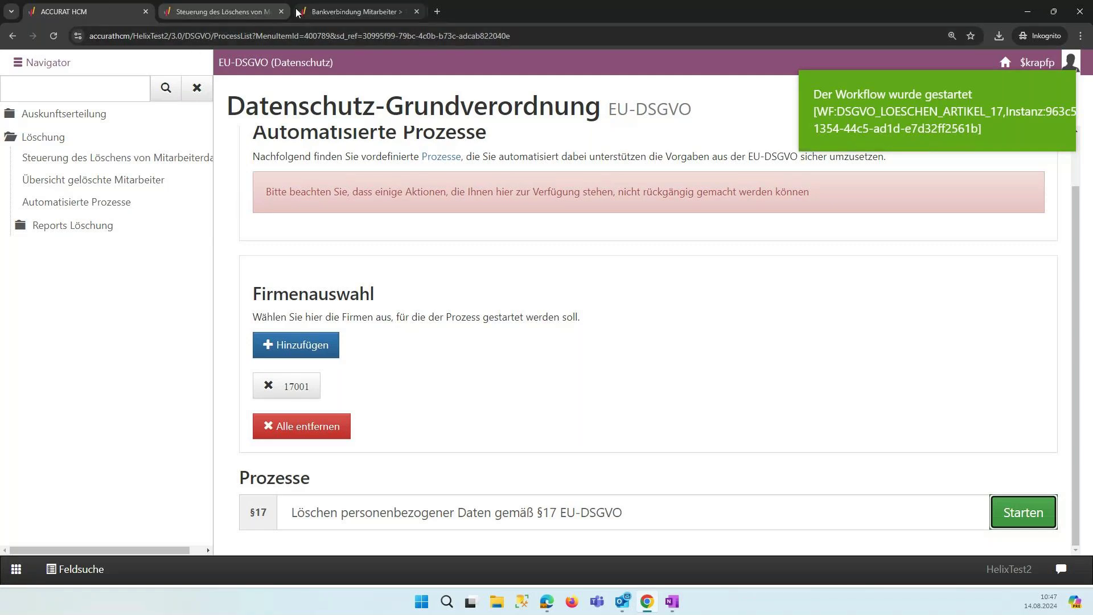
# Open the Adresse, persönl. Daten form and look up the second released employee by personnel number without a company filter
pyautogui.click(353, 11)
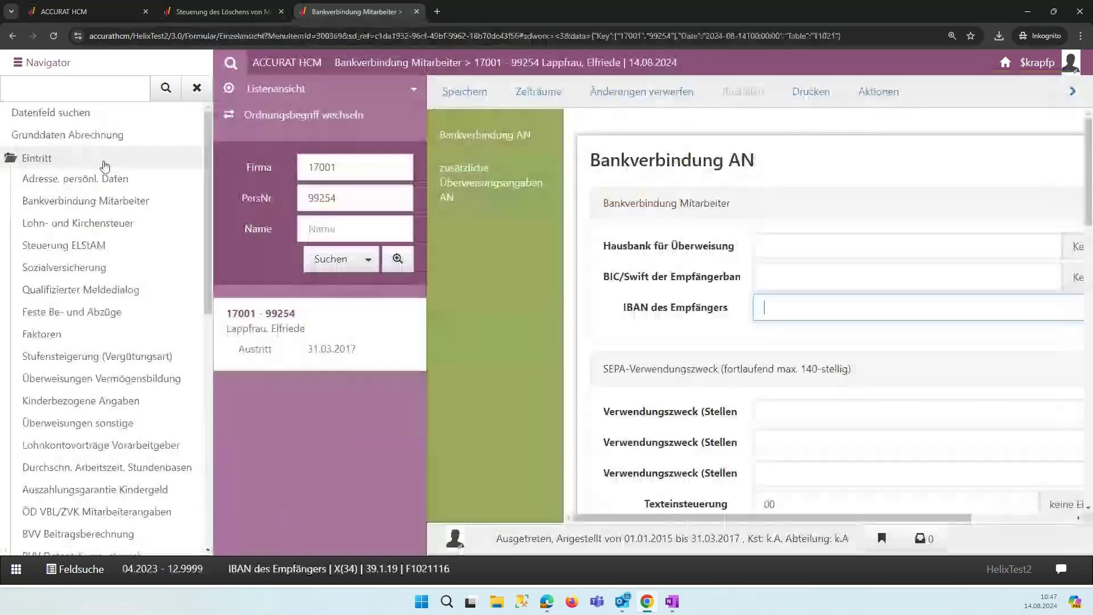
pyautogui.click(80, 183)
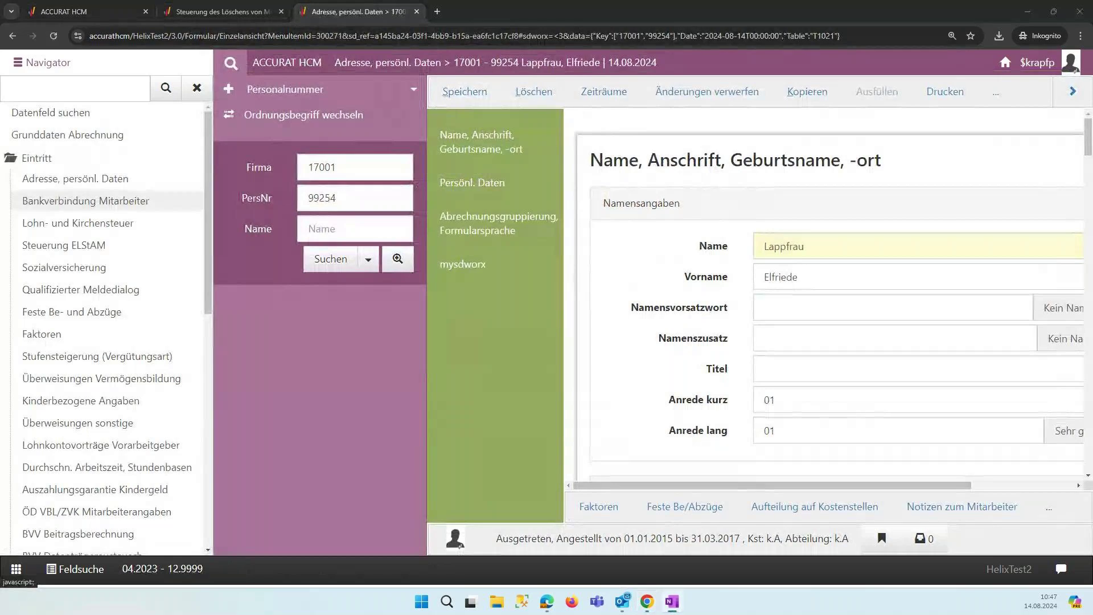
pyautogui.click(334, 197)
pyautogui.hotkey('ctrl', 'a')
pyautogui.press('BackSpace')
pyautogui.write('099010')
pyautogui.click(342, 215)
pyautogui.click(328, 168)
pyautogui.click(329, 196)
pyautogui.click(328, 178)
pyautogui.press('BackSpace')
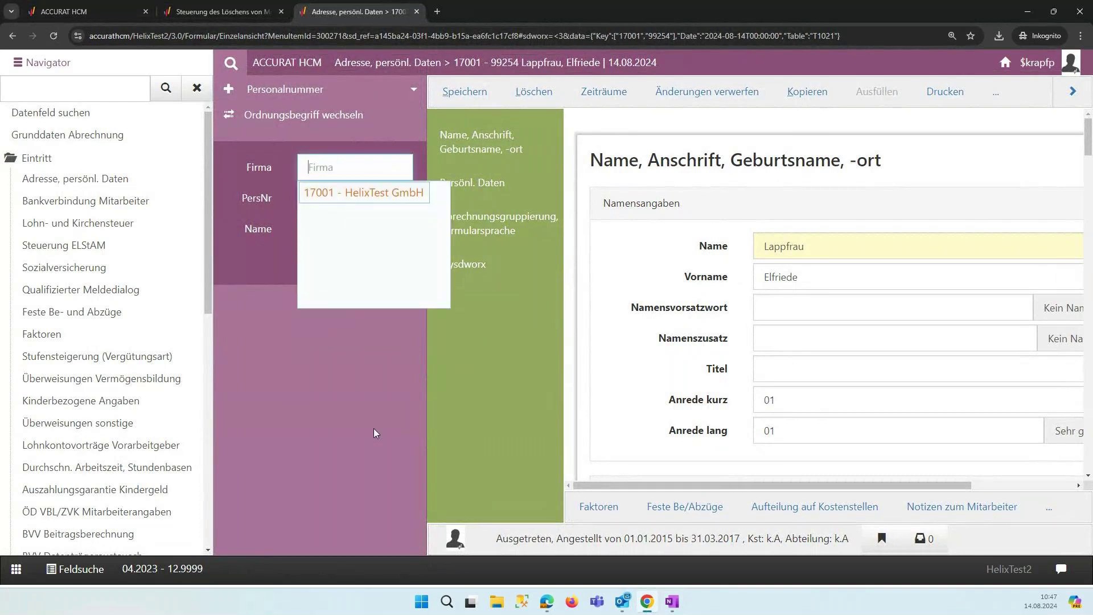
pyautogui.click(332, 268)
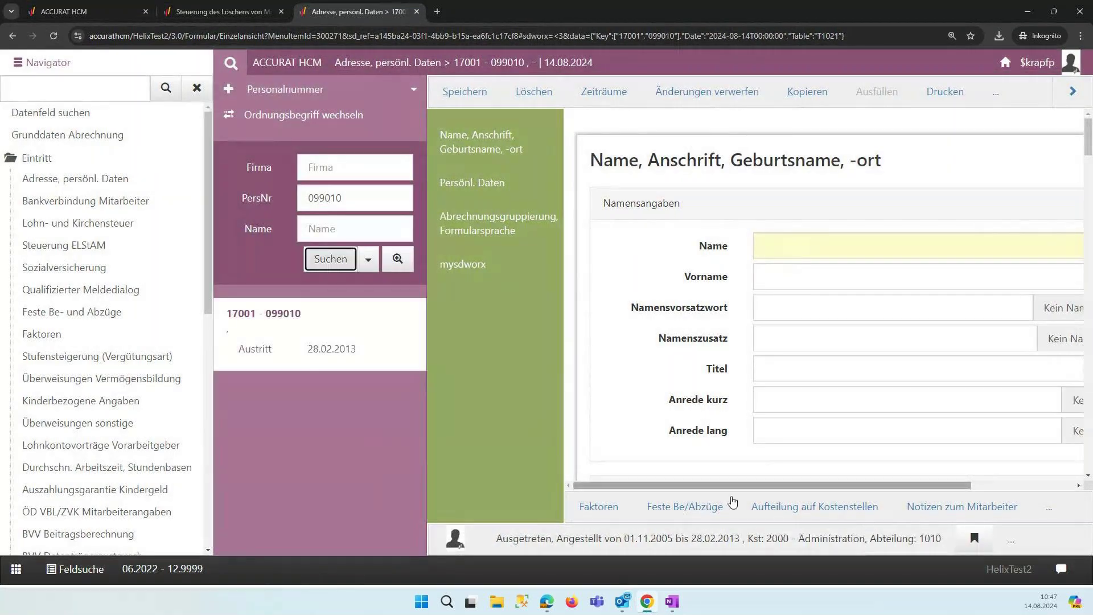
# Examine the employee's name, address and birth fields for deleted data, and return to Steuerung des Löschens von Mitarbeiterdaten
pyautogui.moveTo(723, 485); pyautogui.dragTo(789, 484)
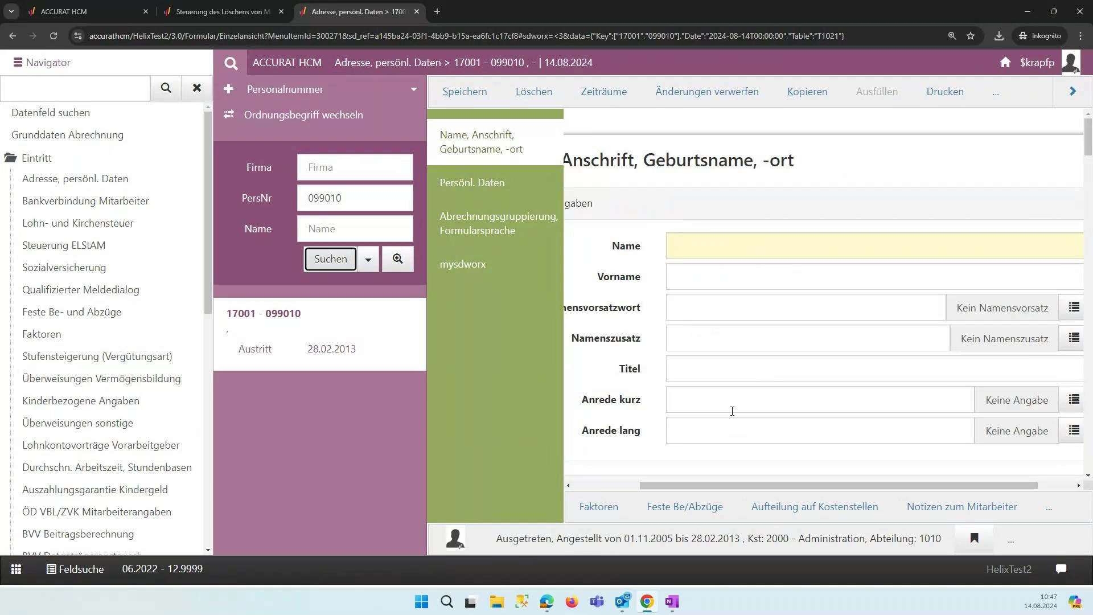
pyautogui.hotkey('ctrl', '-')
pyautogui.scroll(-2, 686, 276)
pyautogui.doubleClick(666, 283)
pyautogui.click(696, 337)
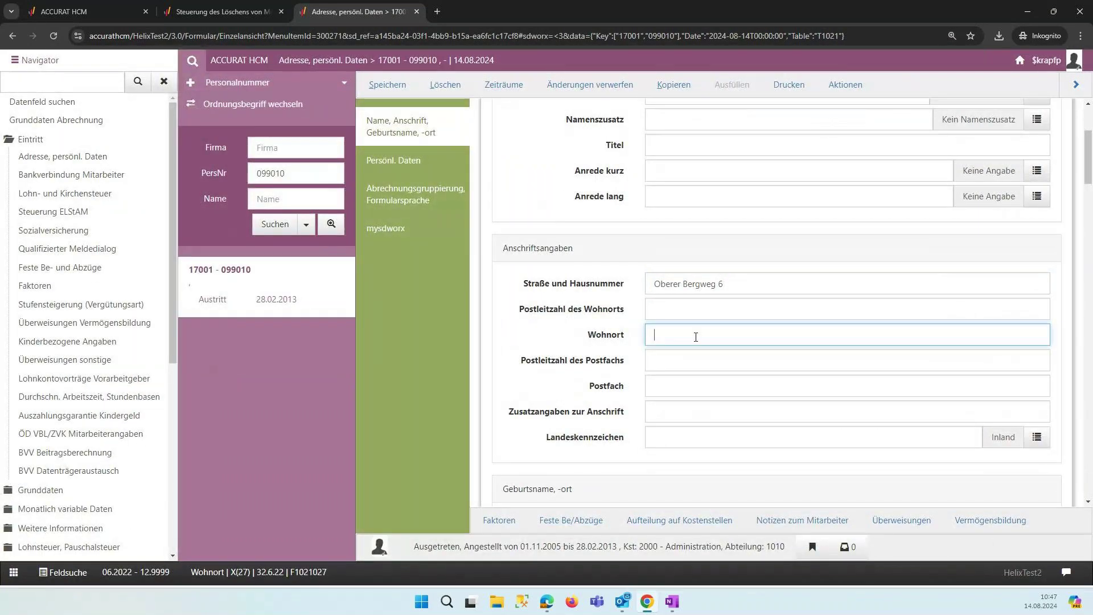
pyautogui.hotkey('shift', 'Tab')
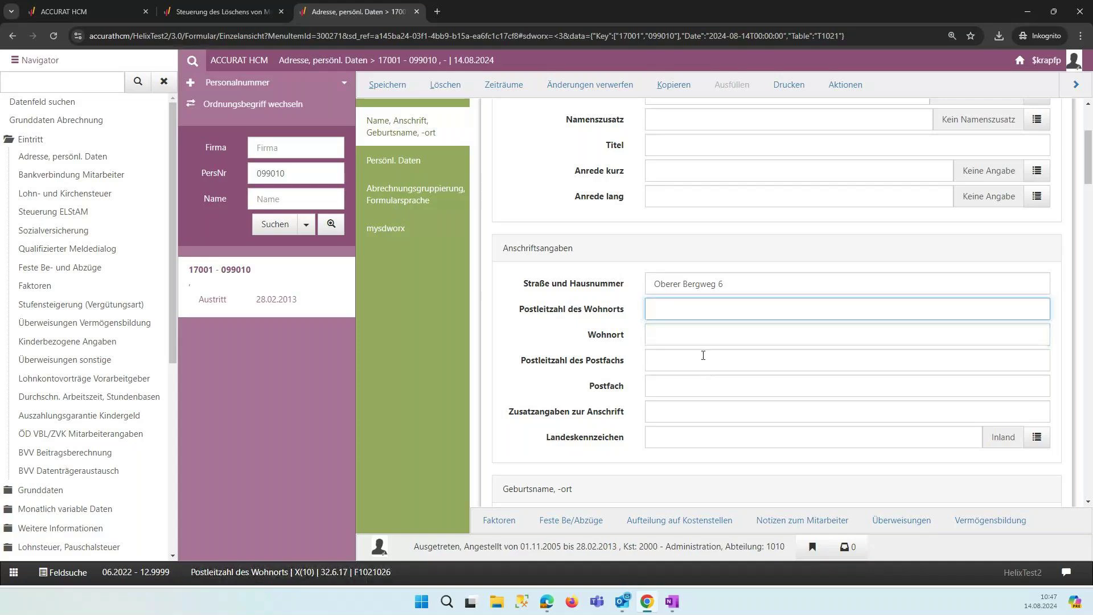
pyautogui.scroll(-3, 701, 331)
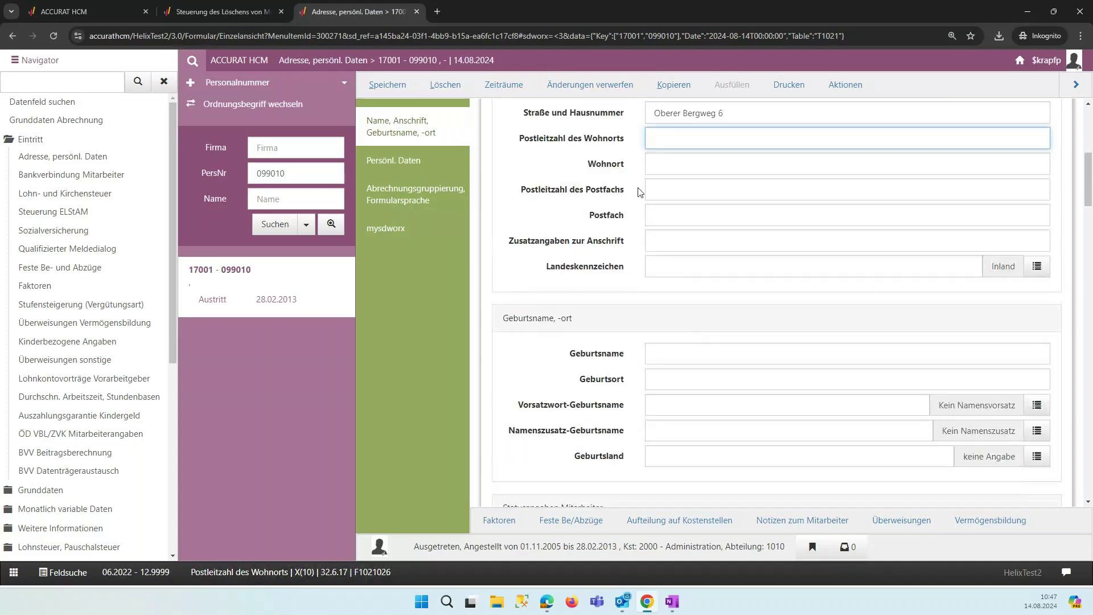
pyautogui.scroll(-5, 701, 222)
pyautogui.scroll(10, 701, 222)
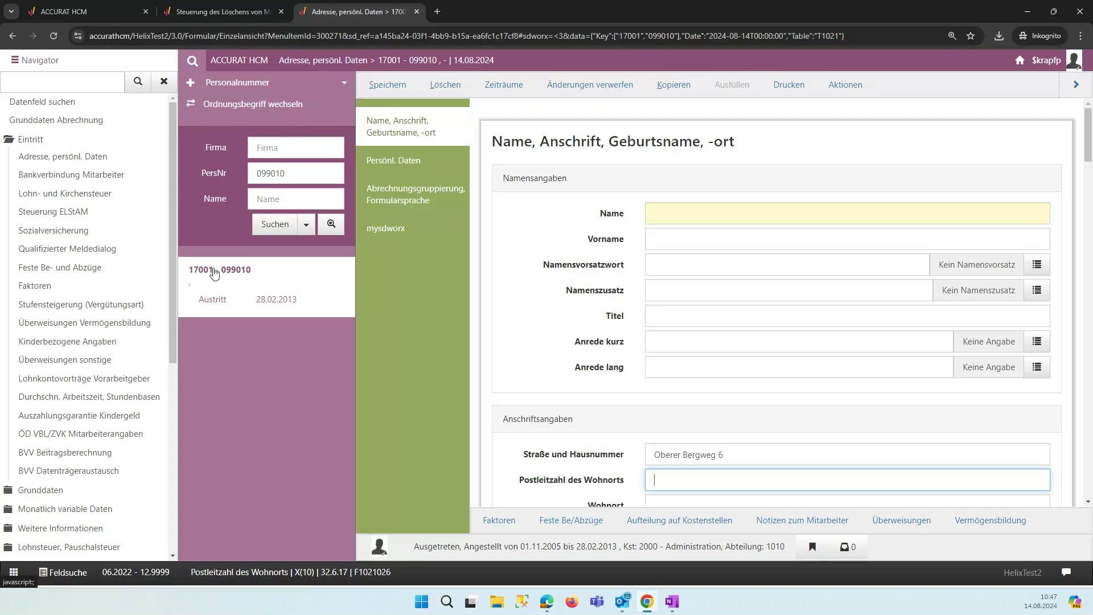
pyautogui.click(222, 12)
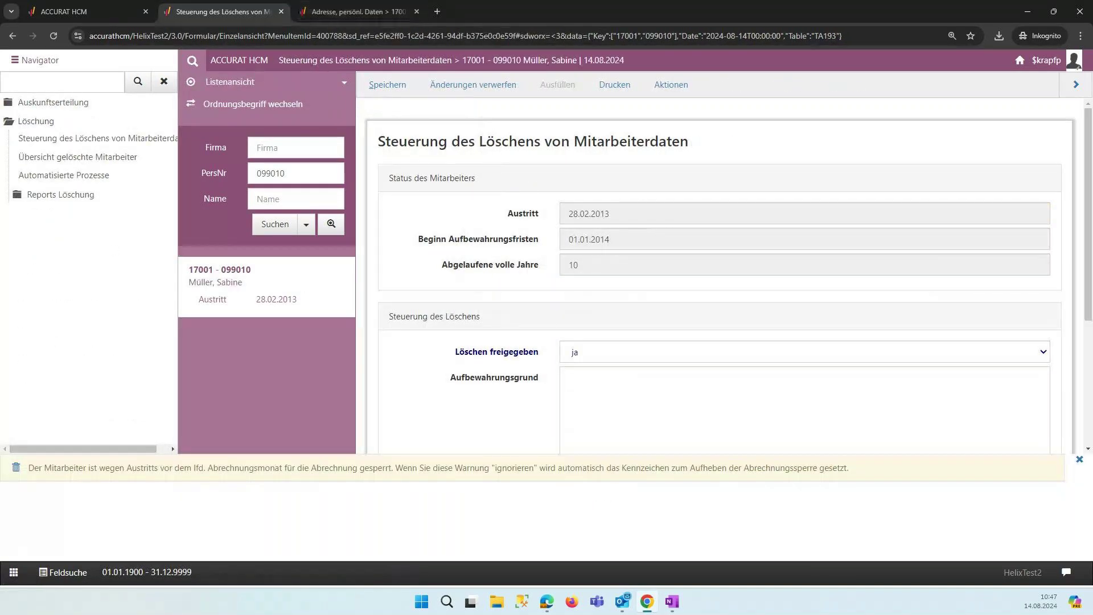
# Look up the next employee for deletion by personnel number without a company filter
pyautogui.click(296, 173)
pyautogui.press('BackSpace')
pyautogui.press('BackSpace')
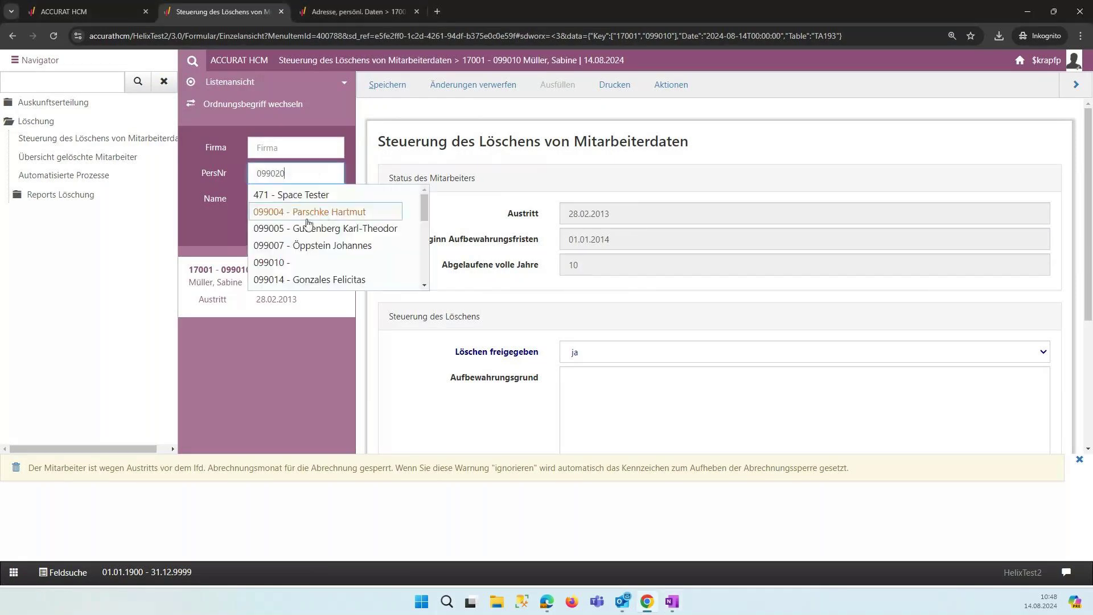
pyautogui.write('20')
pyautogui.click(306, 195)
pyautogui.click(275, 224)
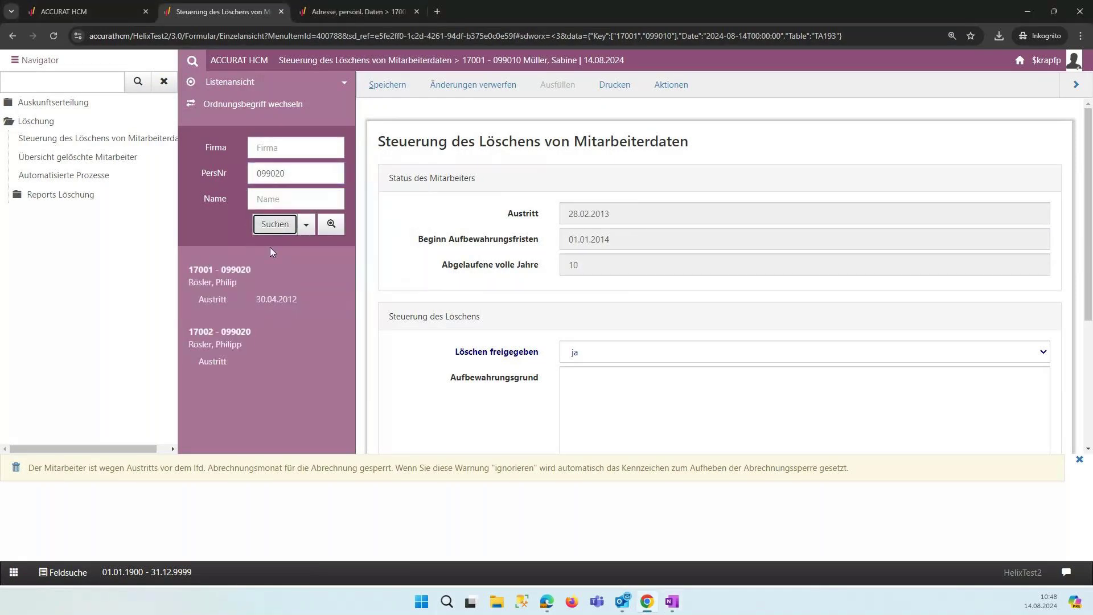
# Set Löschen freigegeben to ja for this employee's record in company 17001 and save it, ignoring the warnings
pyautogui.click(602, 357)
pyautogui.click(601, 368)
pyautogui.press('j')
pyautogui.hotkey('shift', 'Tab')
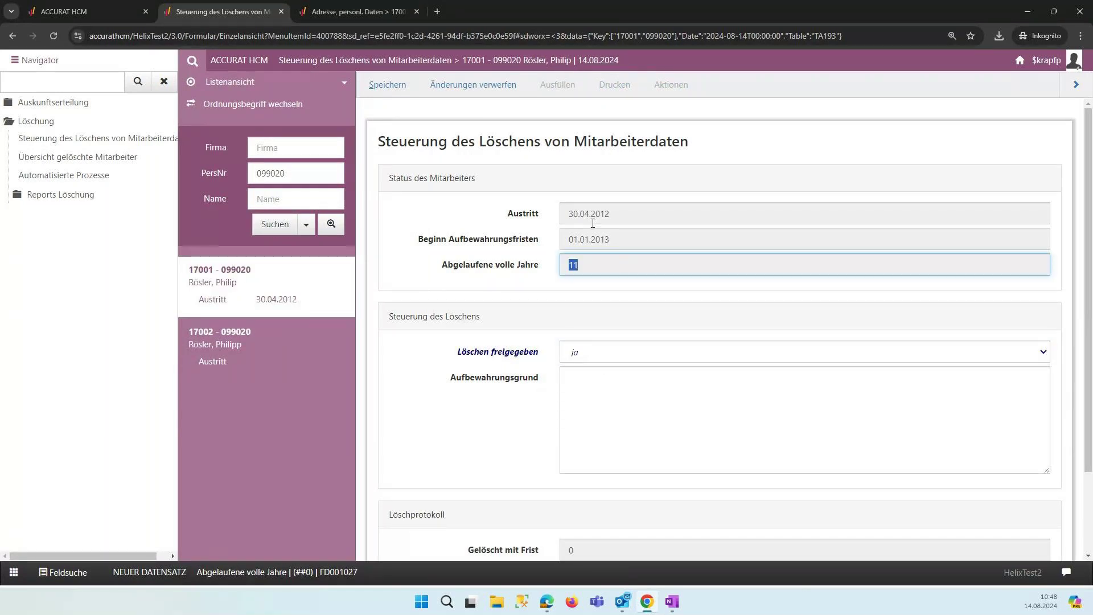
pyautogui.hotkey('ctrl', 's')
pyautogui.press('space')
pyautogui.press('Return')
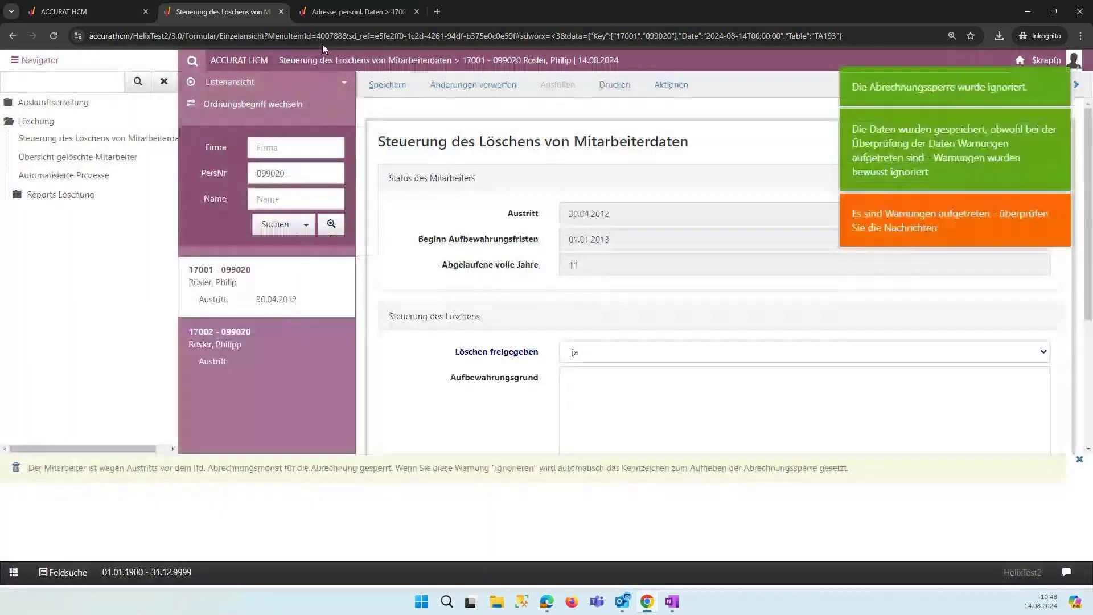
# Reopen Automatisierte Prozesse and add company 17001 to the Firmenauswahl
pyautogui.click(85, 174)
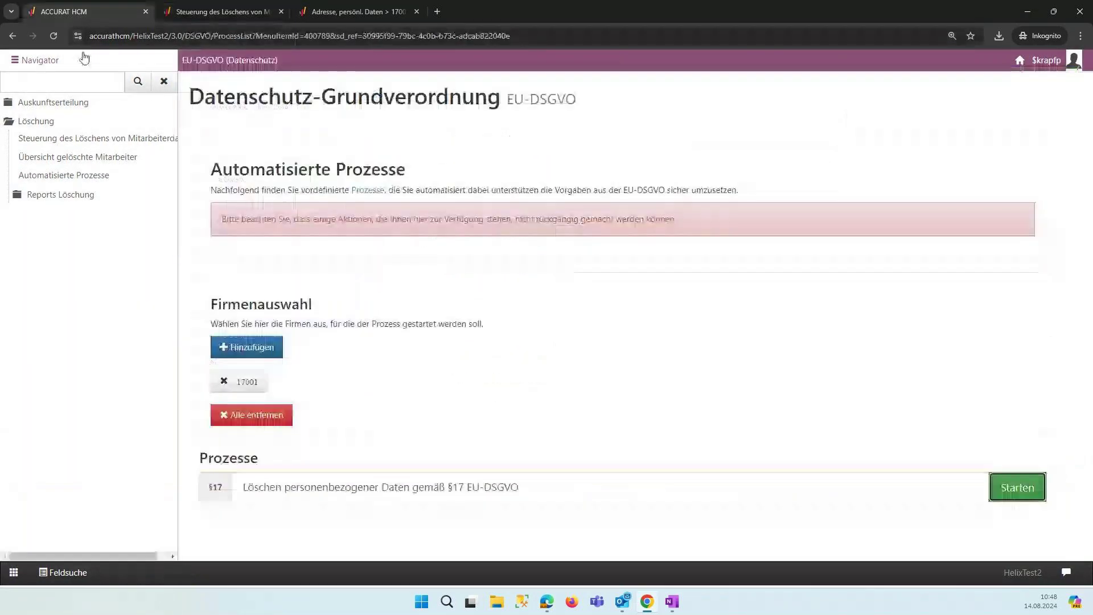
pyautogui.click(98, 177)
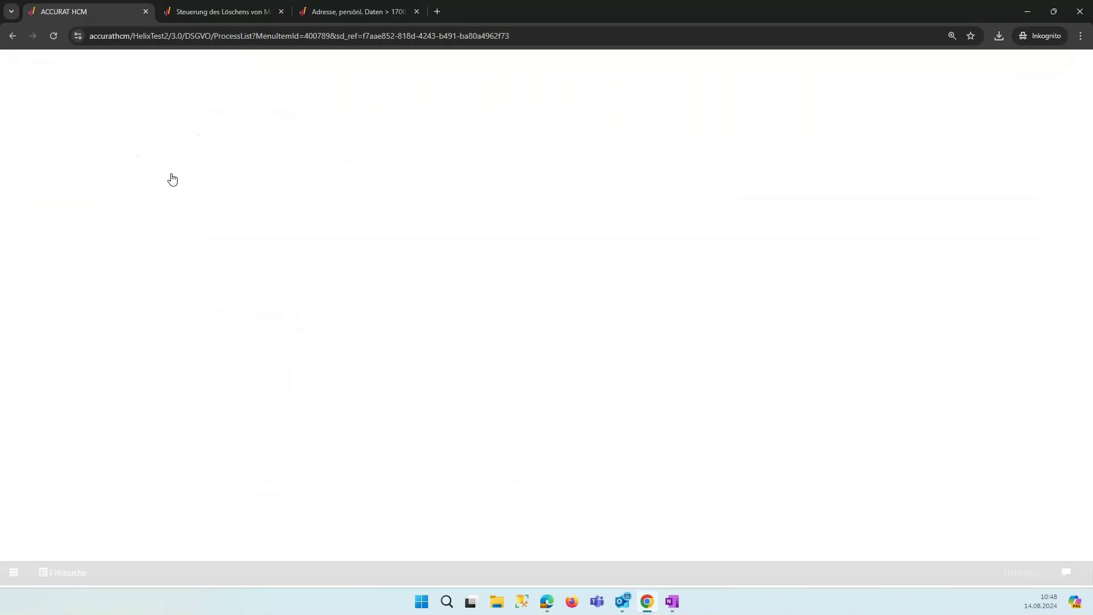
pyautogui.click(255, 347)
pyautogui.click(883, 145)
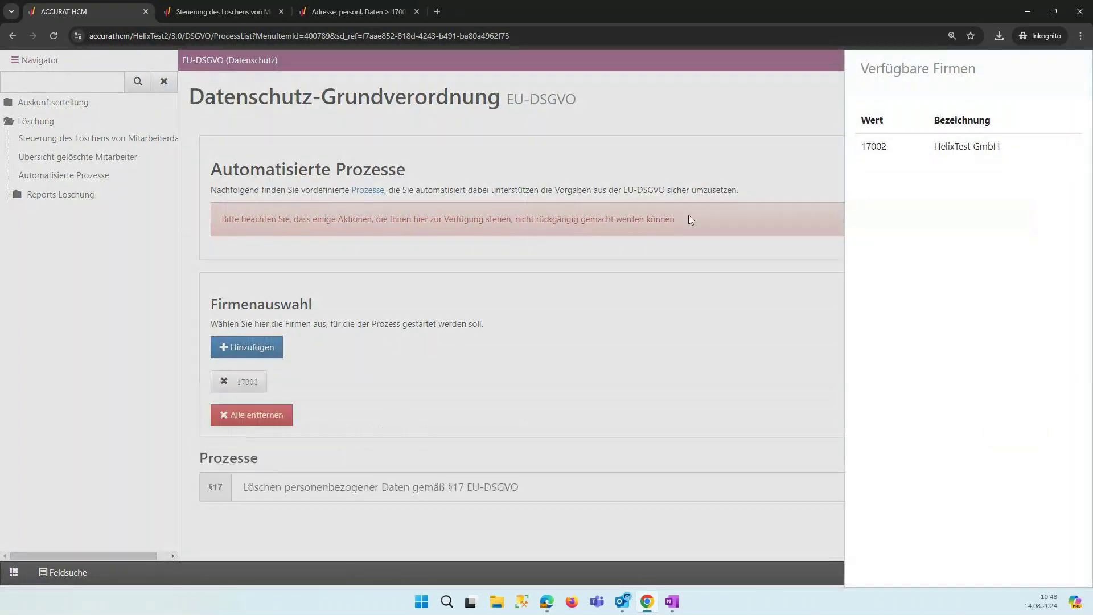
pyautogui.click(689, 214)
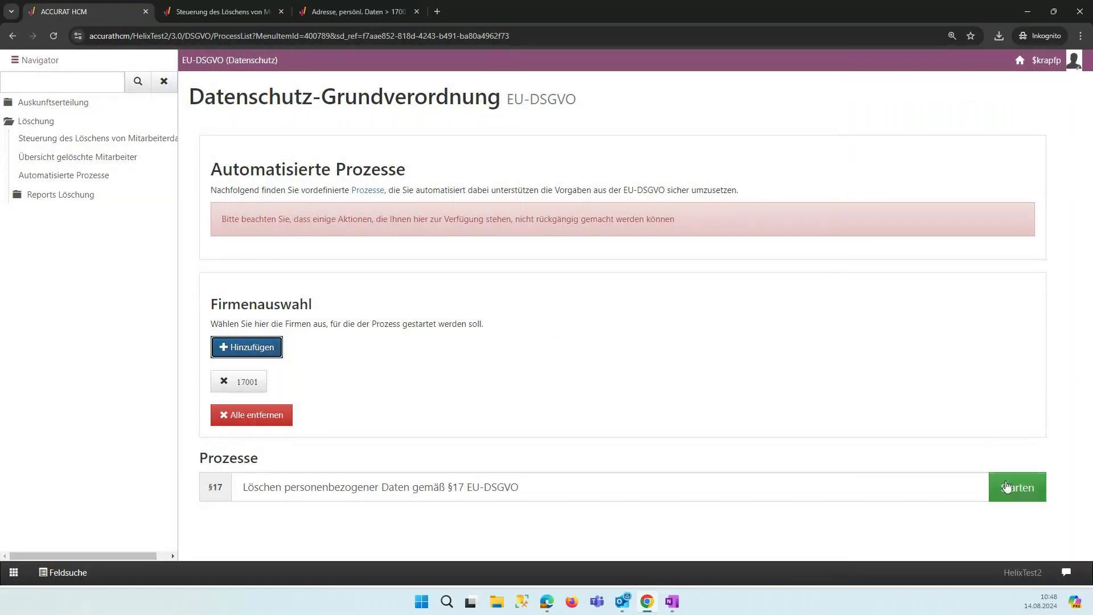
# Open the Dokumente Mitarbeiter archive from the portal home page in a separate browser tab
pyautogui.click(222, 5)
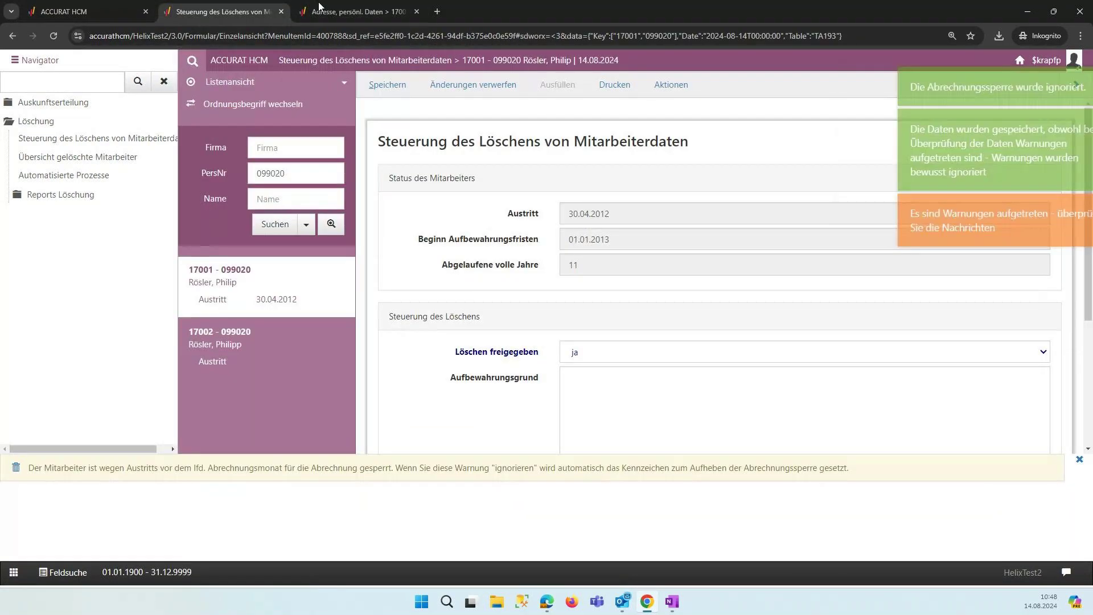
pyautogui.hotkey('ctrl', 'Tab')
pyautogui.click(1020, 60)
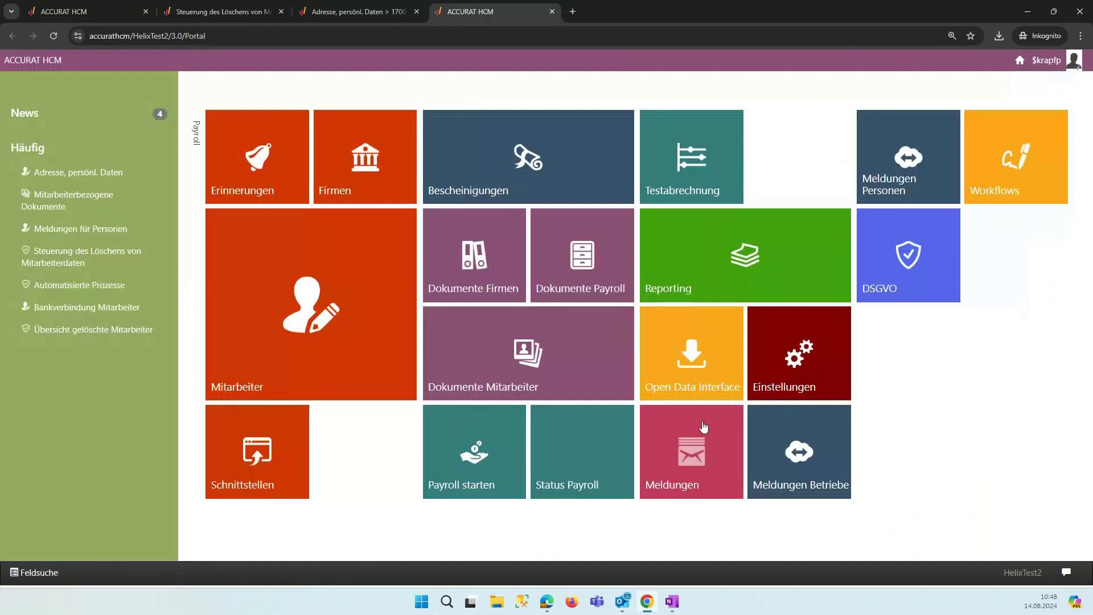
pyautogui.click(548, 333)
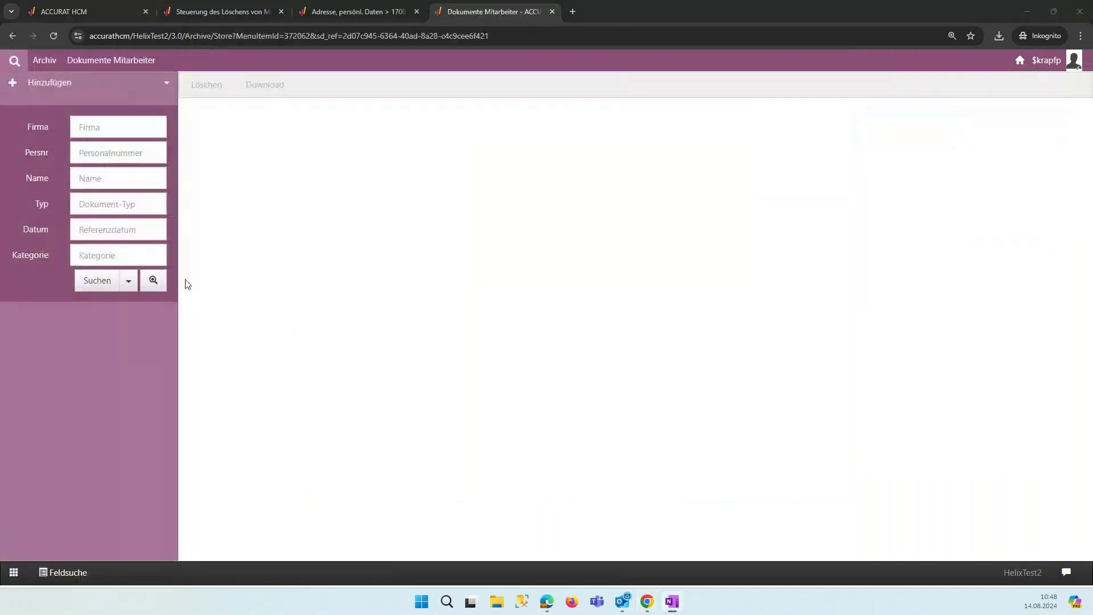
# Search the archived employee documents by the released employee's personnel number
pyautogui.click(143, 179)
pyautogui.write('099020')
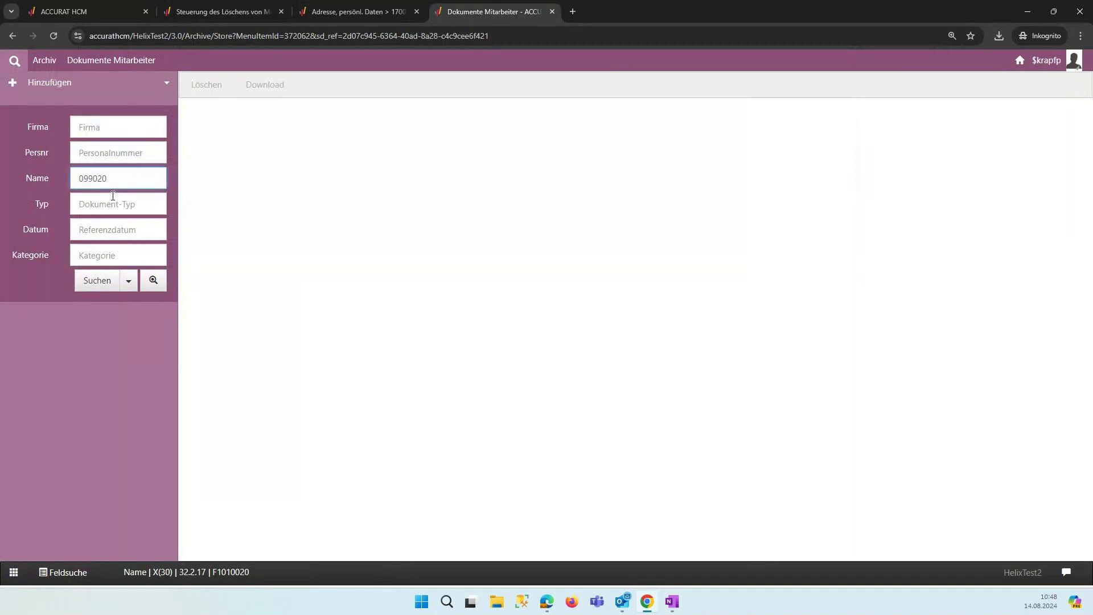
pyautogui.hotkey('ctrl', 'a')
pyautogui.hotkey('ctrl', 'x')
pyautogui.hotkey('shift', 'Tab')
pyautogui.hotkey('ctrl', 'v')
pyautogui.click(96, 281)
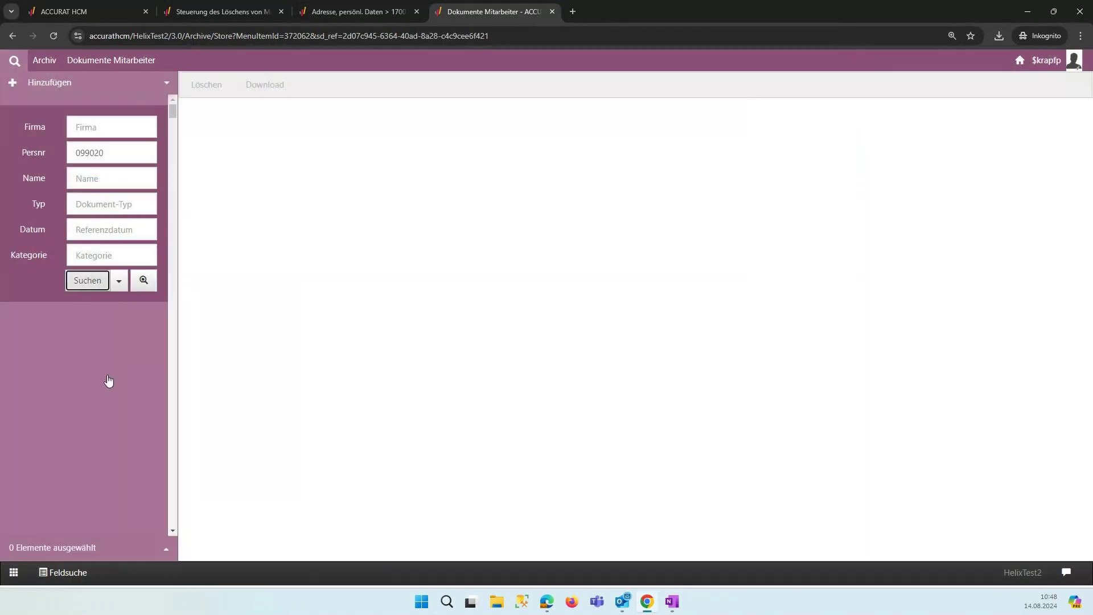
# View the 01.04.2024 Verdienstabrechnung of company 17002 and look through the employee's document list
pyautogui.click(117, 375)
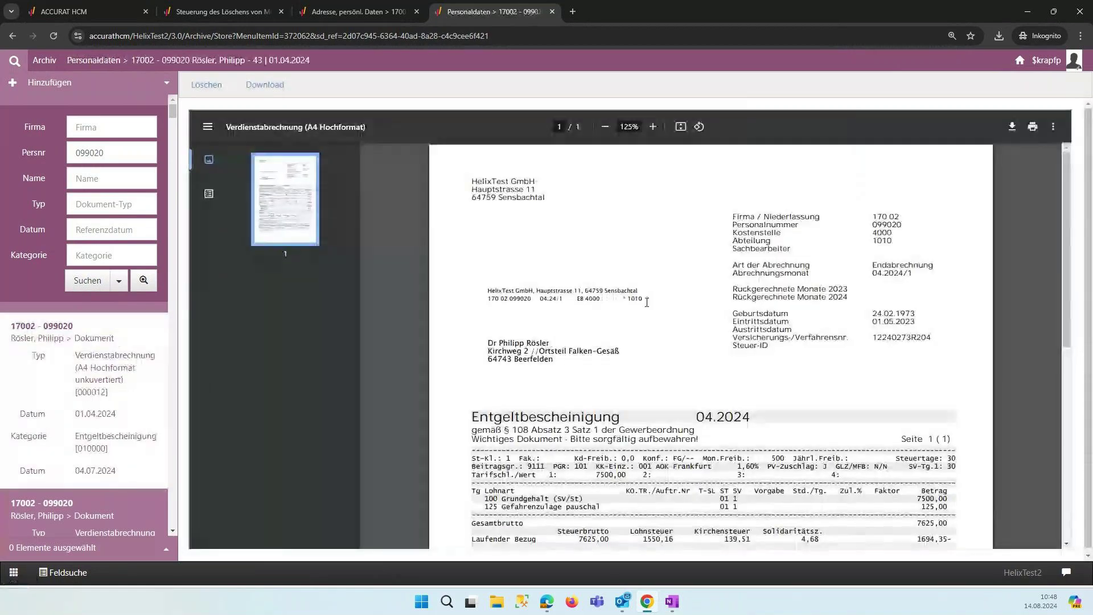
pyautogui.scroll(-5, 633, 297)
pyautogui.scroll(4, 634, 297)
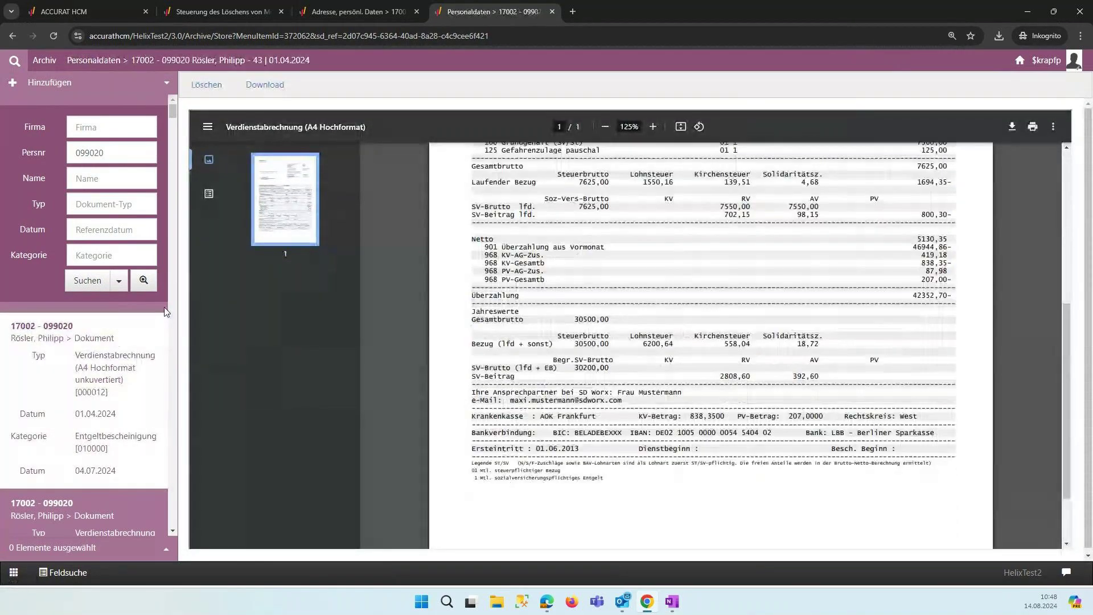
pyautogui.scroll(-3, 97, 338)
pyautogui.scroll(-2, 97, 338)
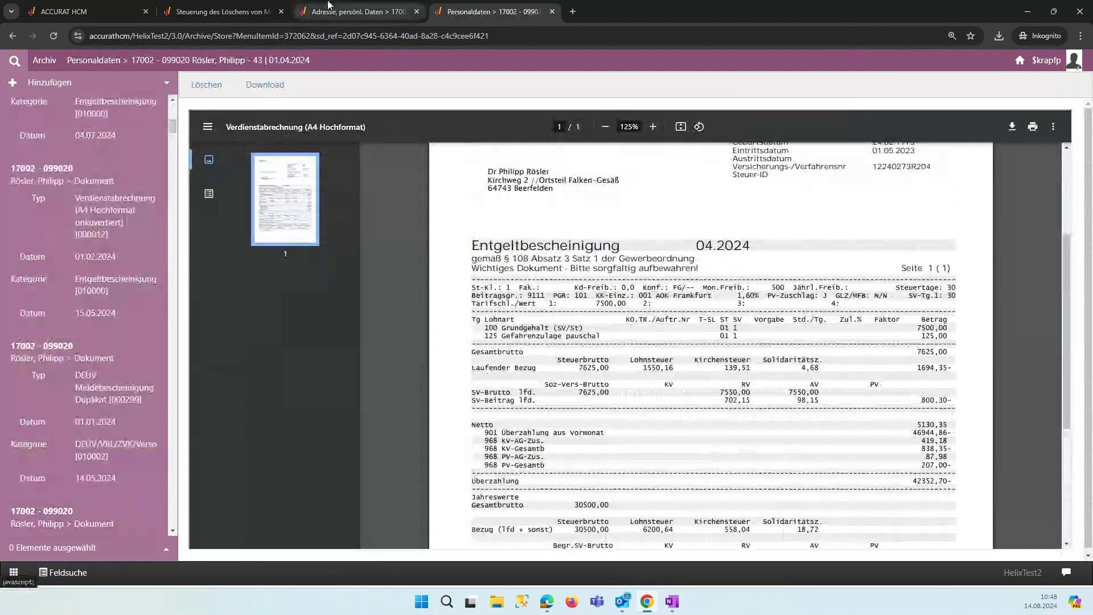
# Return to Automatisierte Prozesse and run the §17 deletion process for company 17001 with confirmation
pyautogui.click(86, 11)
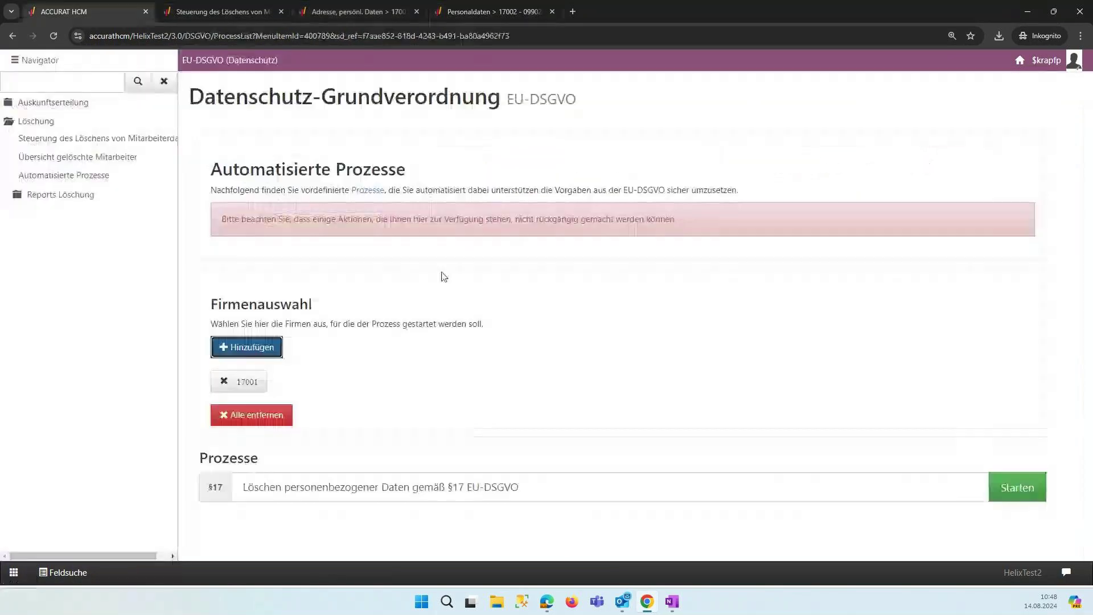
pyautogui.click(1036, 493)
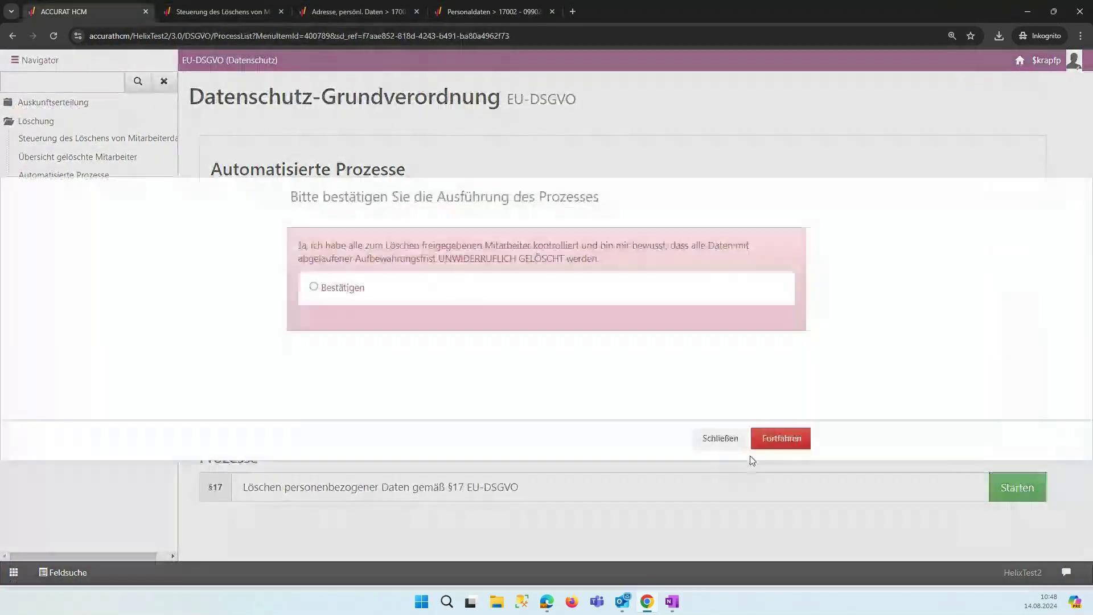
pyautogui.click(347, 285)
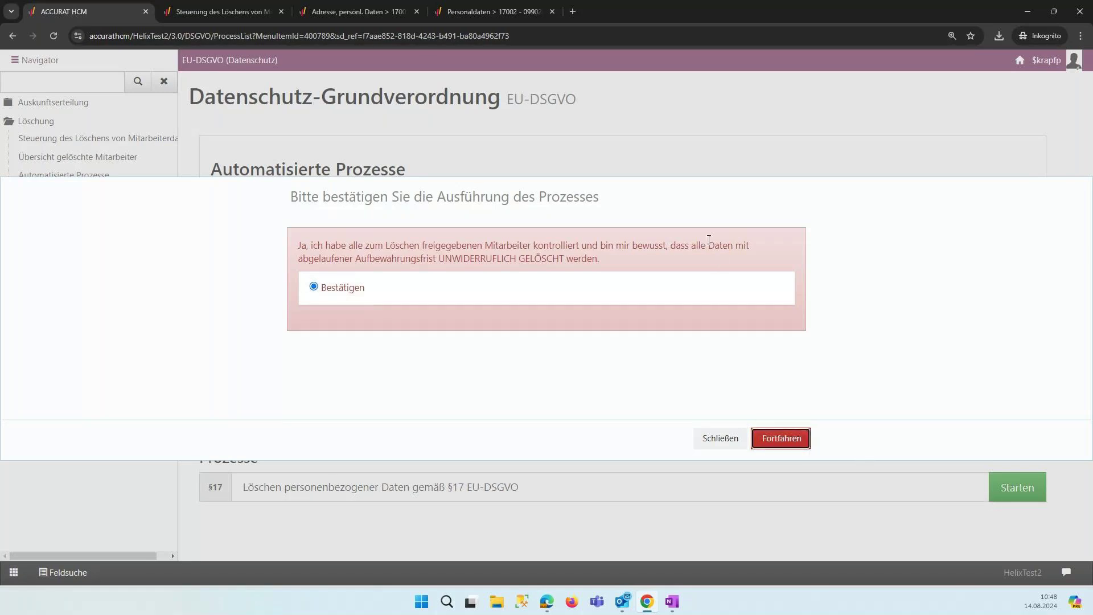
pyautogui.press('Return')
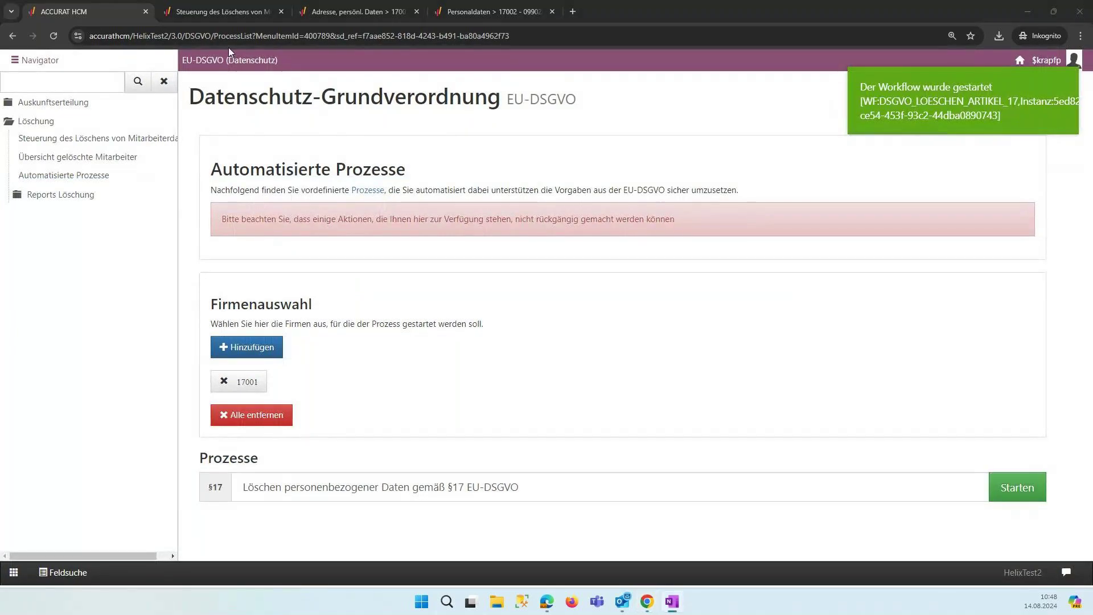
# Check the employee in the Adresse, persönl. Daten form by searching company 17001 and the personnel number
pyautogui.click(353, 12)
pyautogui.doubleClick(270, 174)
pyautogui.write('099020')
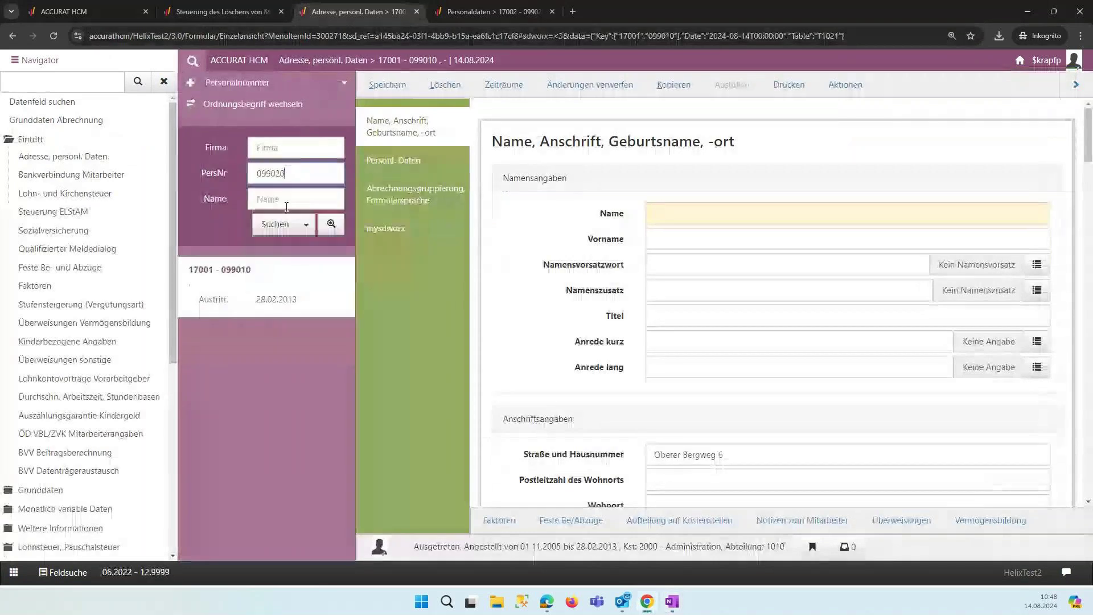
pyautogui.click(263, 149)
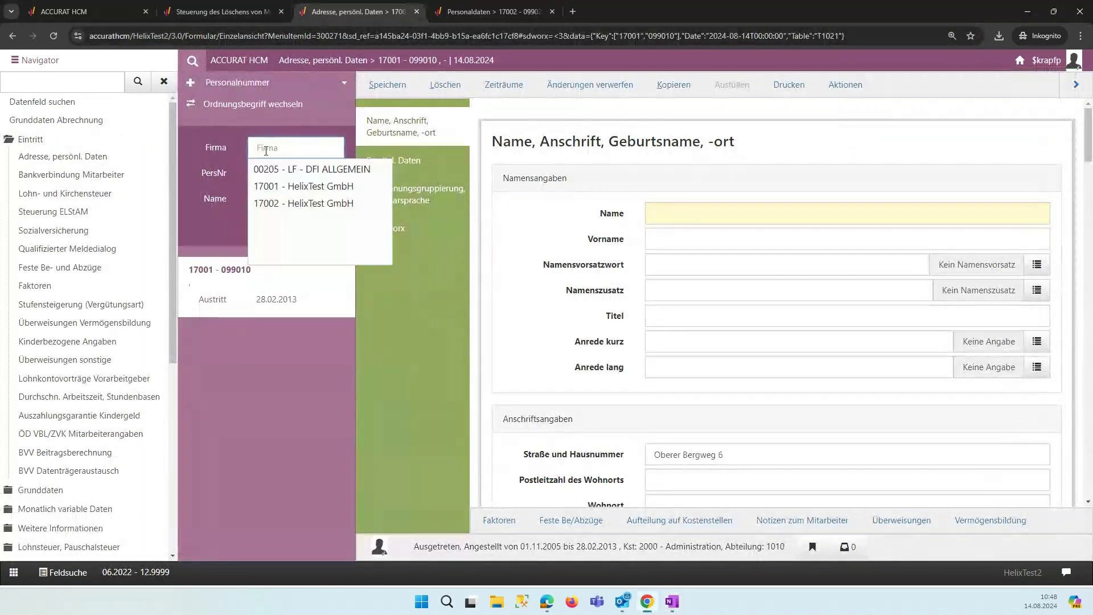
pyautogui.click(285, 187)
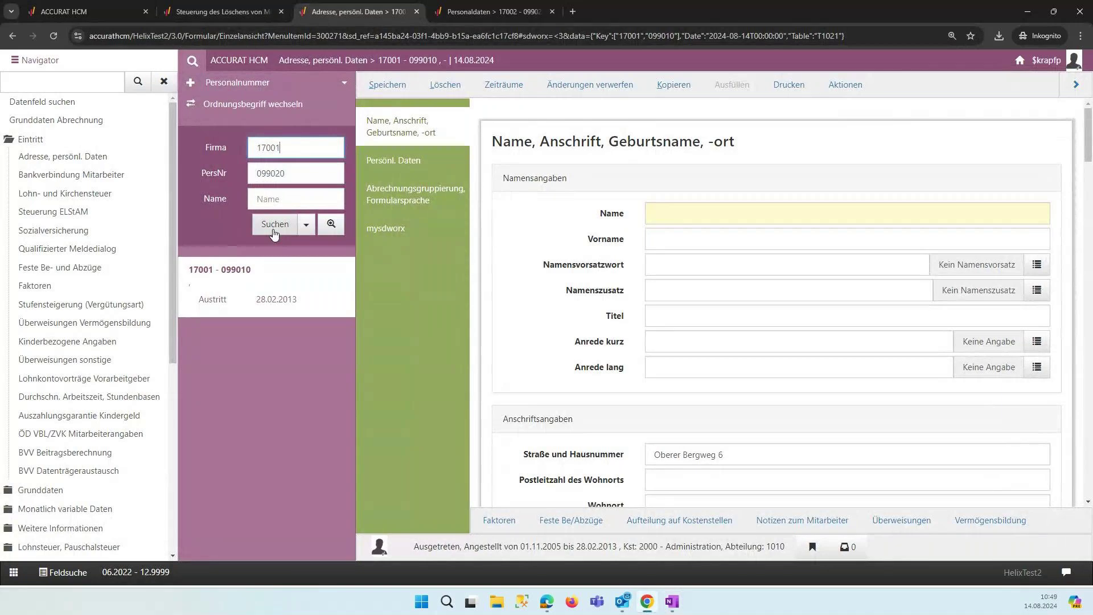
pyautogui.click(275, 224)
pyautogui.moveTo(205, 264)
pyautogui.mouseDown()
pyautogui.moveTo(334, 264)
pyautogui.moveTo(196, 265)
pyautogui.mouseUp()
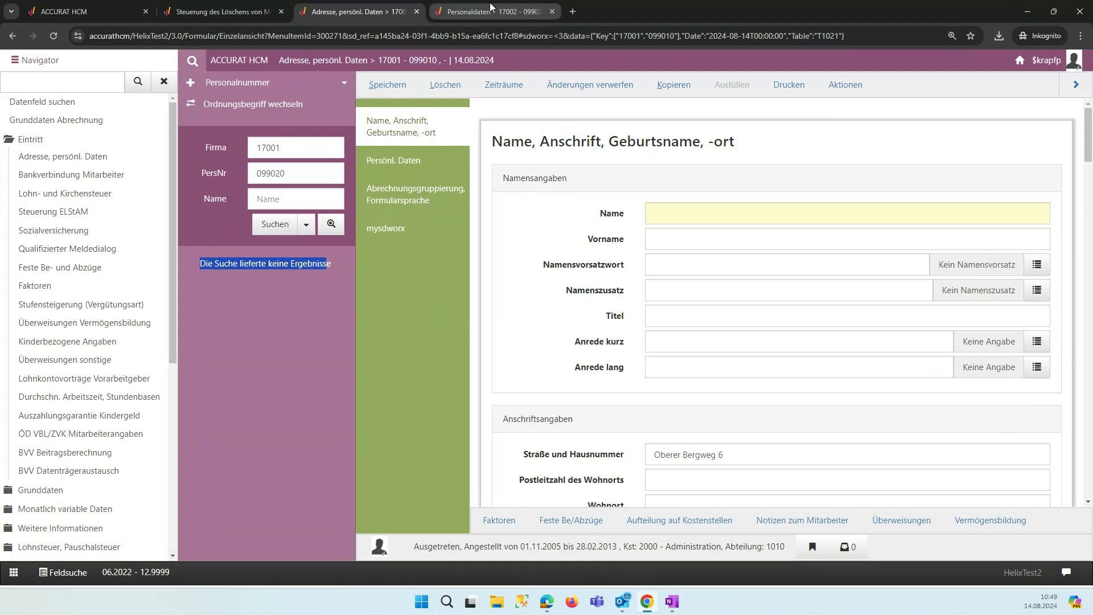
# Reload Dokumente Mitarbeiter and search for the employee's documents with Firma 17001 and the personnel number
pyautogui.moveTo(490, 2)
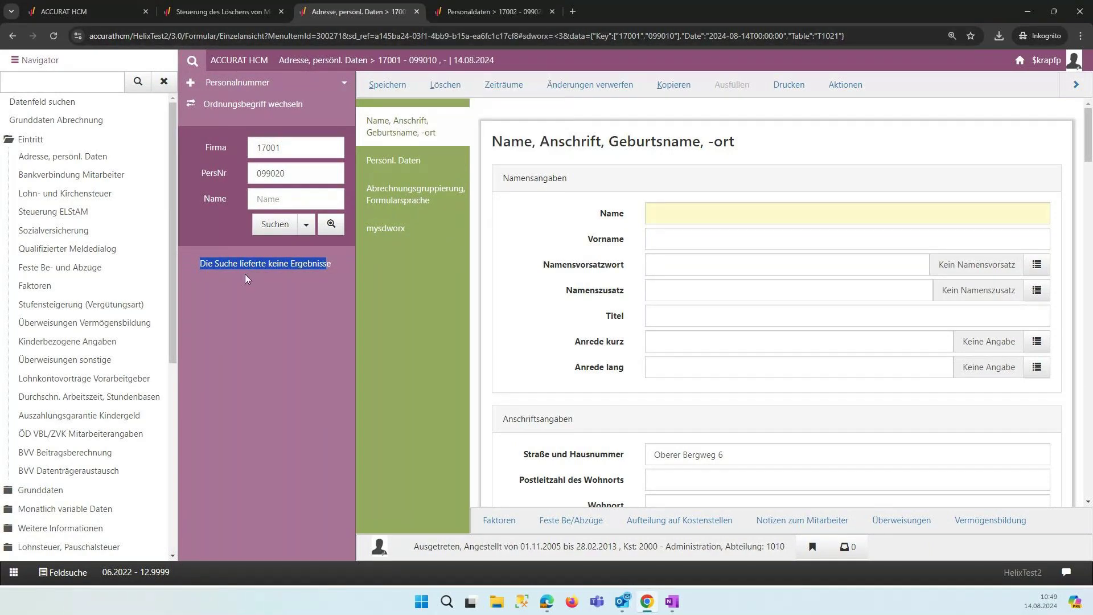
pyautogui.hotkey('ctrl', 'Tab')
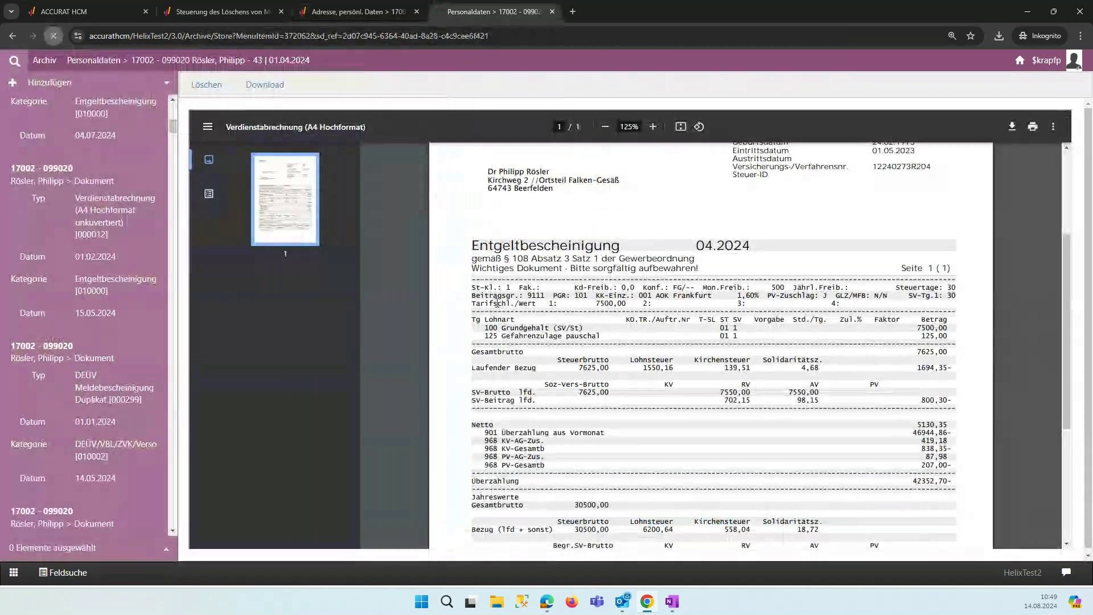
pyautogui.click(54, 36)
pyautogui.write('099020')
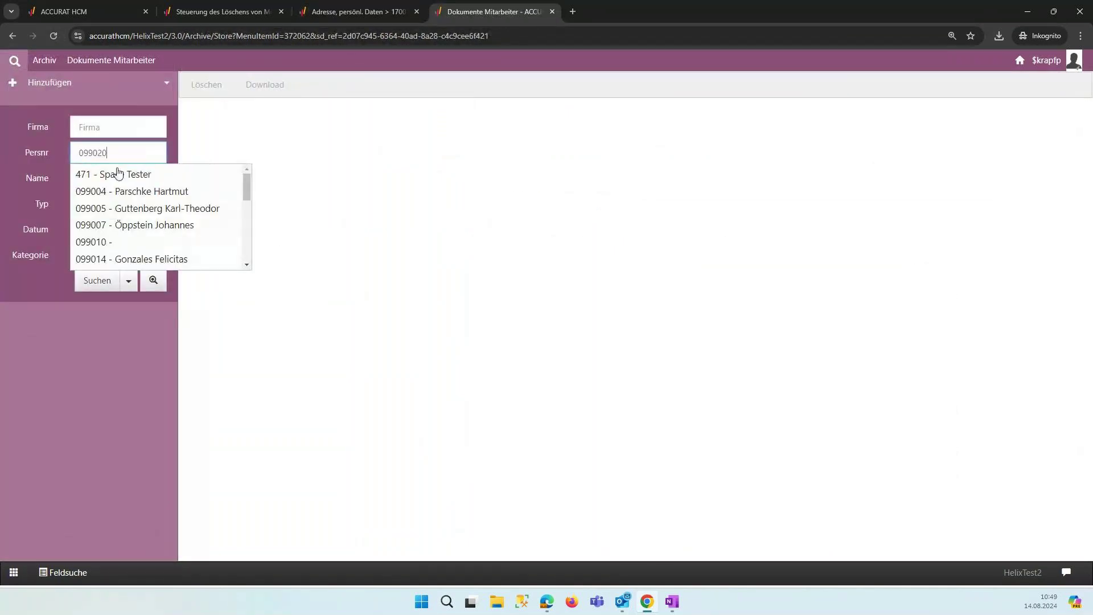
pyautogui.click(122, 180)
pyautogui.click(95, 124)
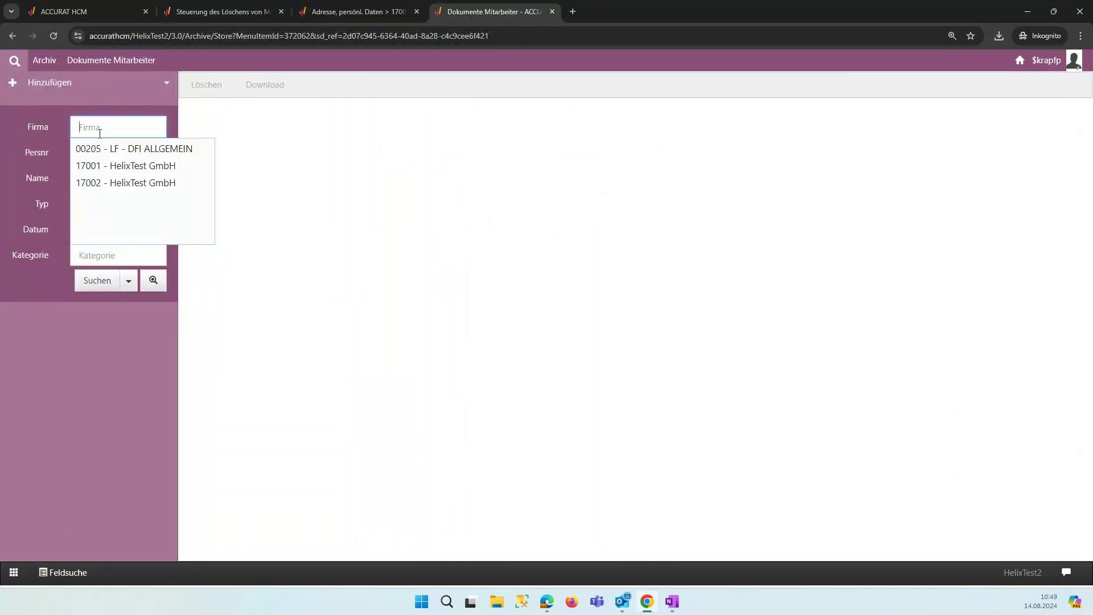
pyautogui.click(106, 163)
pyautogui.click(95, 281)
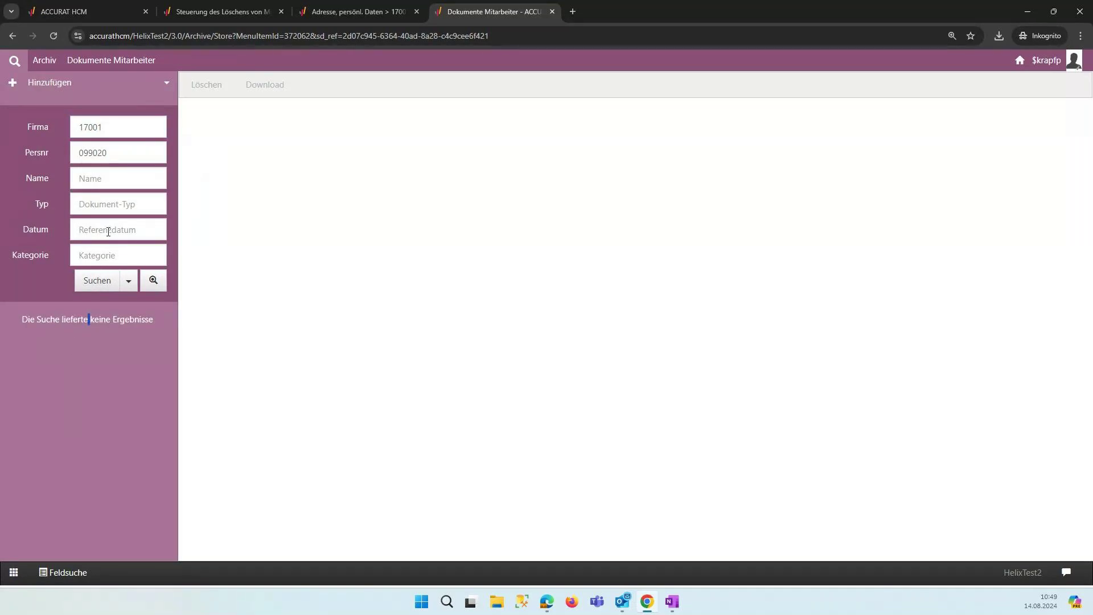
# Change Firma to 17002, search the documents for the same personnel number, and view the 01.04.2024 Verdienstabrechnung
pyautogui.doubleClick(113, 151)
pyautogui.hotkey('ctrl', 'c')
pyautogui.click(119, 156)
pyautogui.press('Down')
pyautogui.press('Return')
pyautogui.doubleClick(99, 129)
pyautogui.click(121, 128)
pyautogui.press('BackSpace')
pyautogui.press('BackSpace')
pyautogui.press('BackSpace')
pyautogui.press('BackSpace')
pyautogui.press('BackSpace')
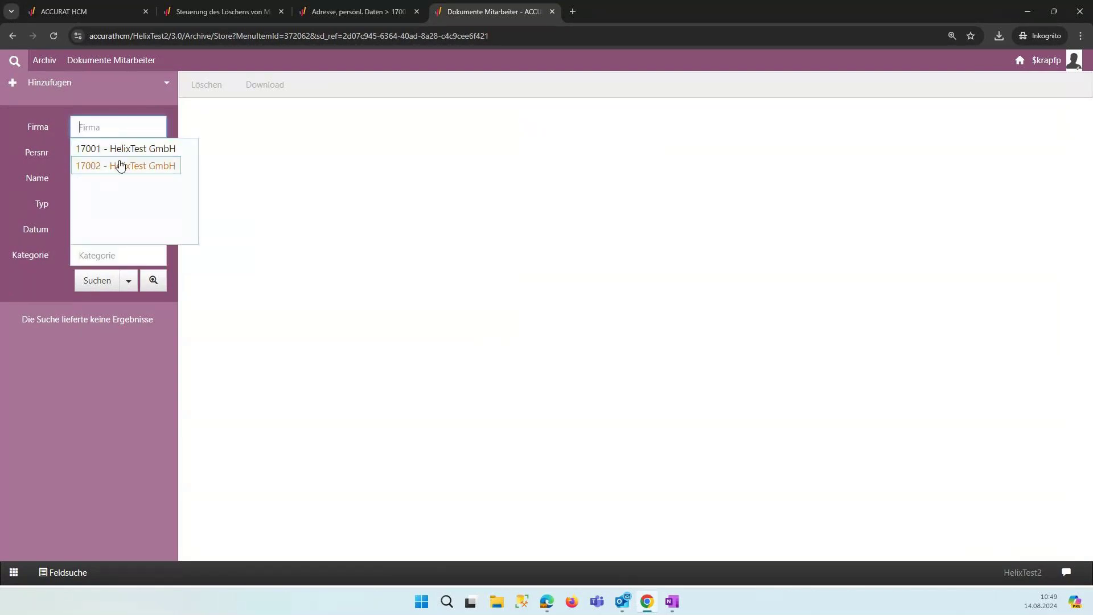
pyautogui.click(122, 149)
pyautogui.doubleClick(114, 130)
pyautogui.click(114, 130)
pyautogui.press('BackSpace')
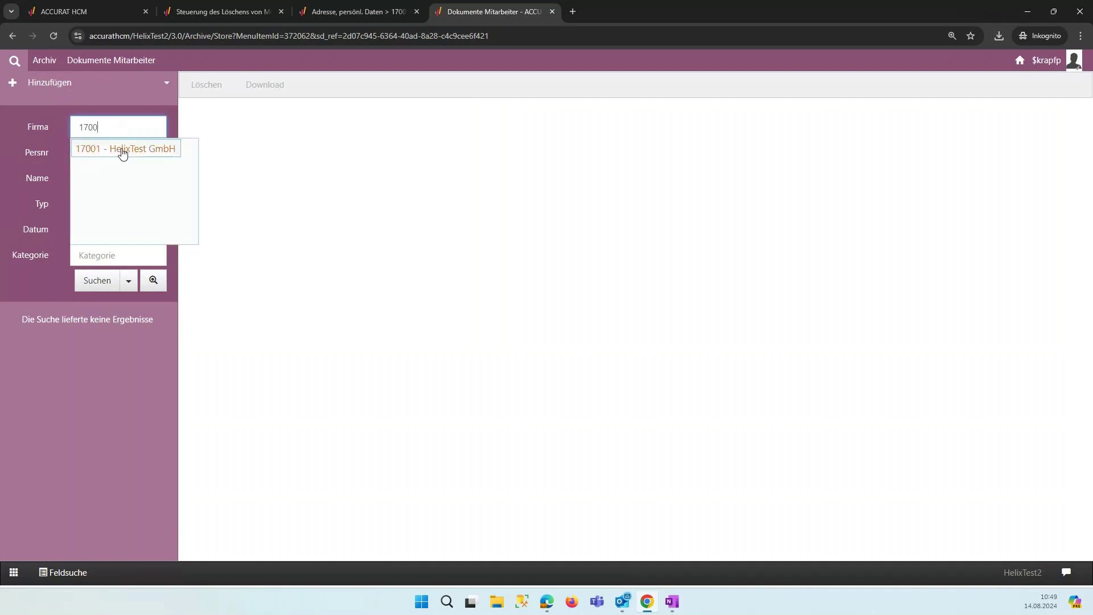
pyautogui.click(141, 163)
pyautogui.click(98, 280)
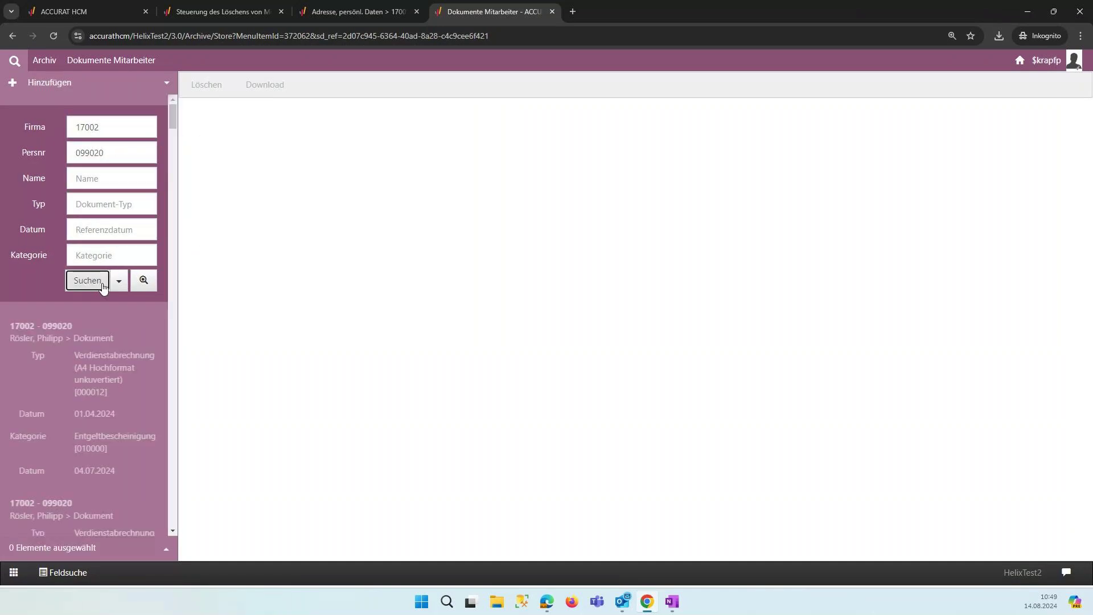
pyautogui.click(53, 348)
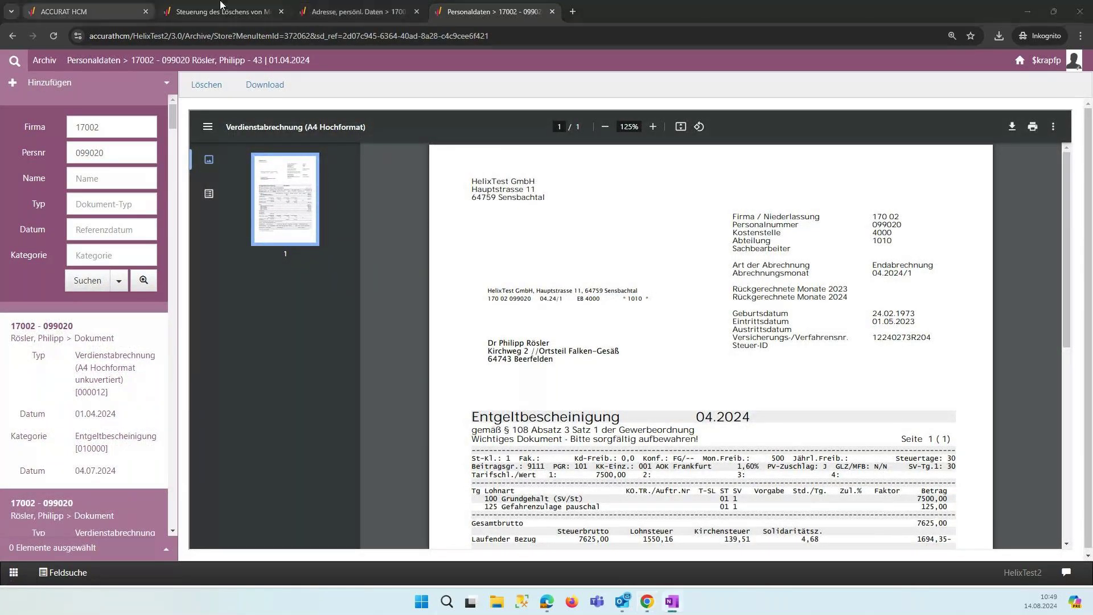
# Open Übersicht gelöschte Mitarbeiter from the Löschung section and search for the deleted employee by personnel number
pyautogui.click(86, 7)
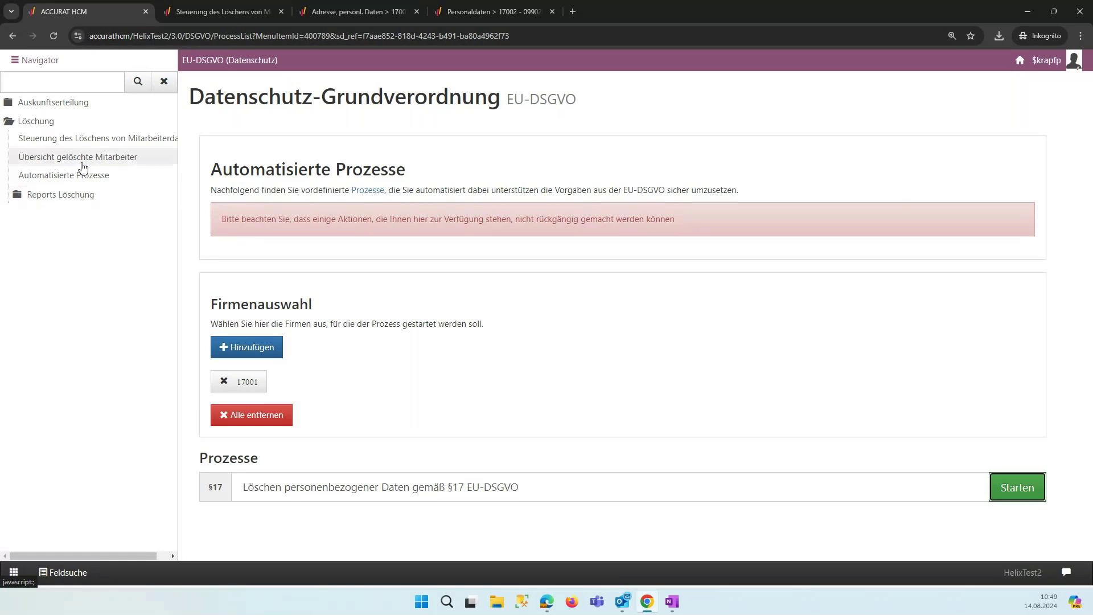
pyautogui.click(73, 162)
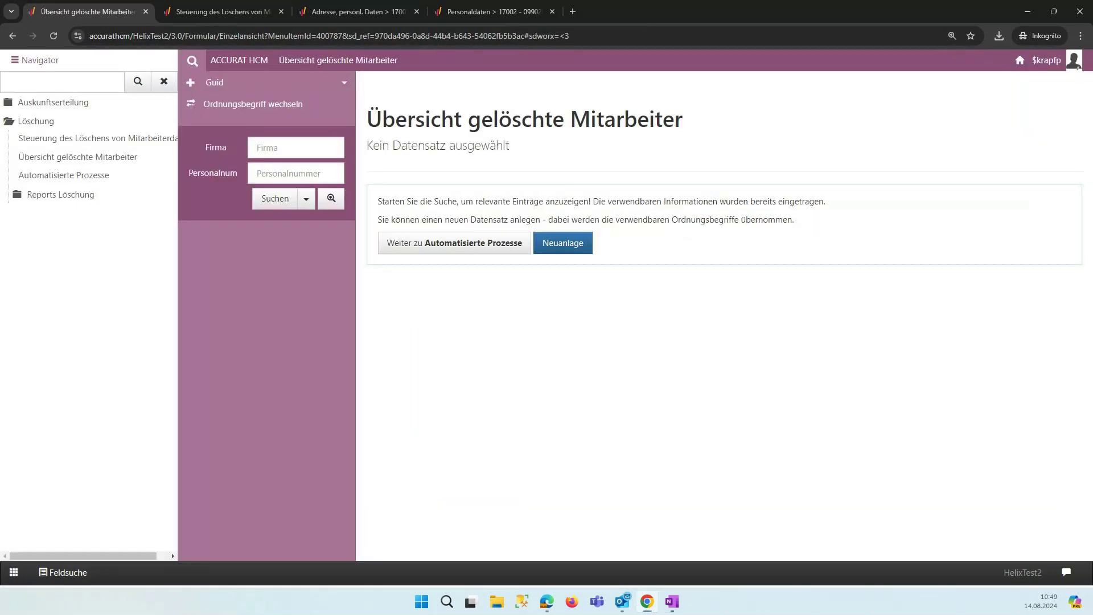
pyautogui.click(253, 181)
pyautogui.hotkey('ctrl', 'v')
pyautogui.click(284, 211)
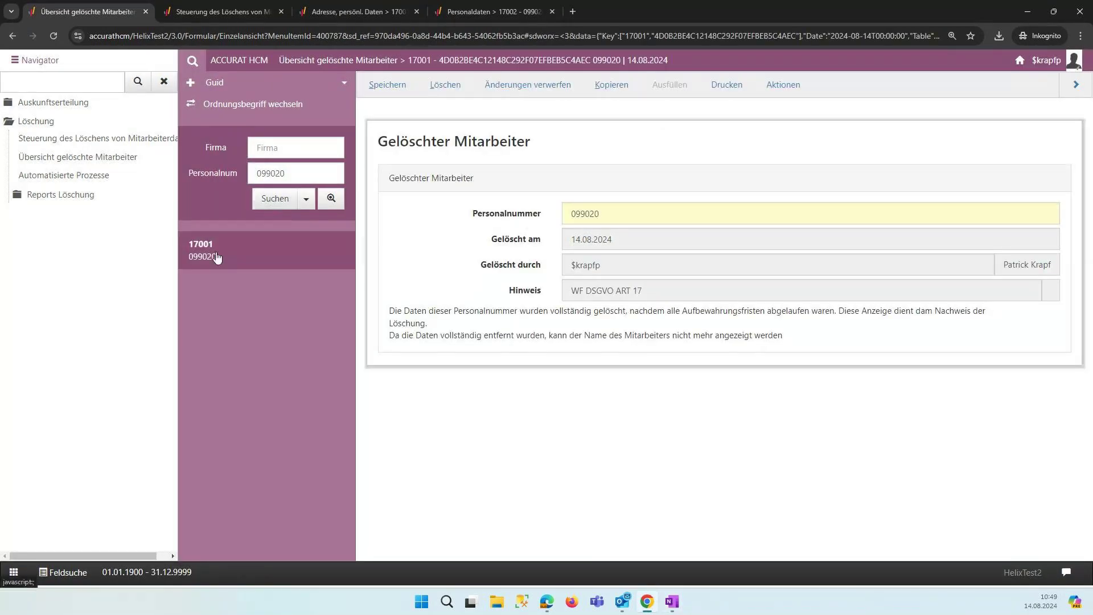
# Examine the deleted employee's record, checking who carried out the deletion, the deletion date and the personnel number
pyautogui.click(576, 266)
pyautogui.click(593, 238)
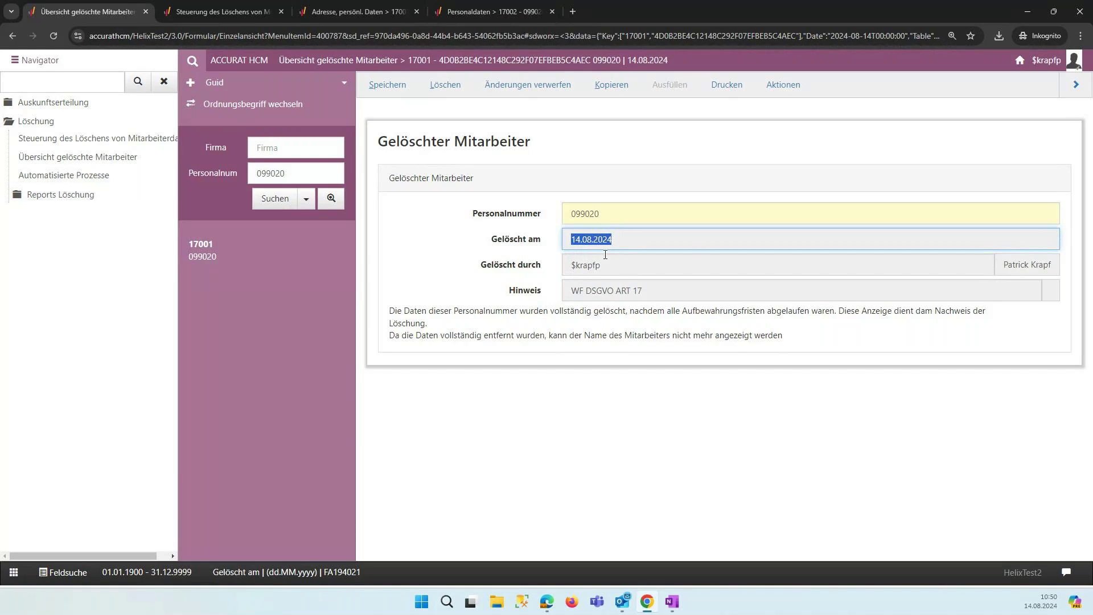
pyautogui.click(585, 215)
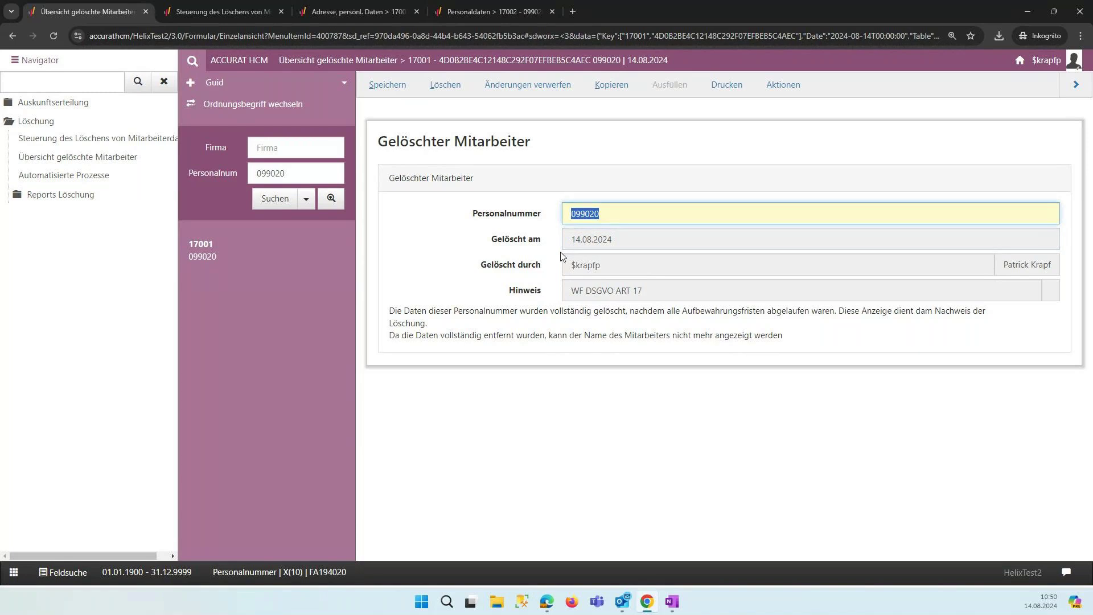
# Open the deletion report Gelöschte personenbezogene Daten and add company 17001 to its Firmenauswahl
pyautogui.click(62, 197)
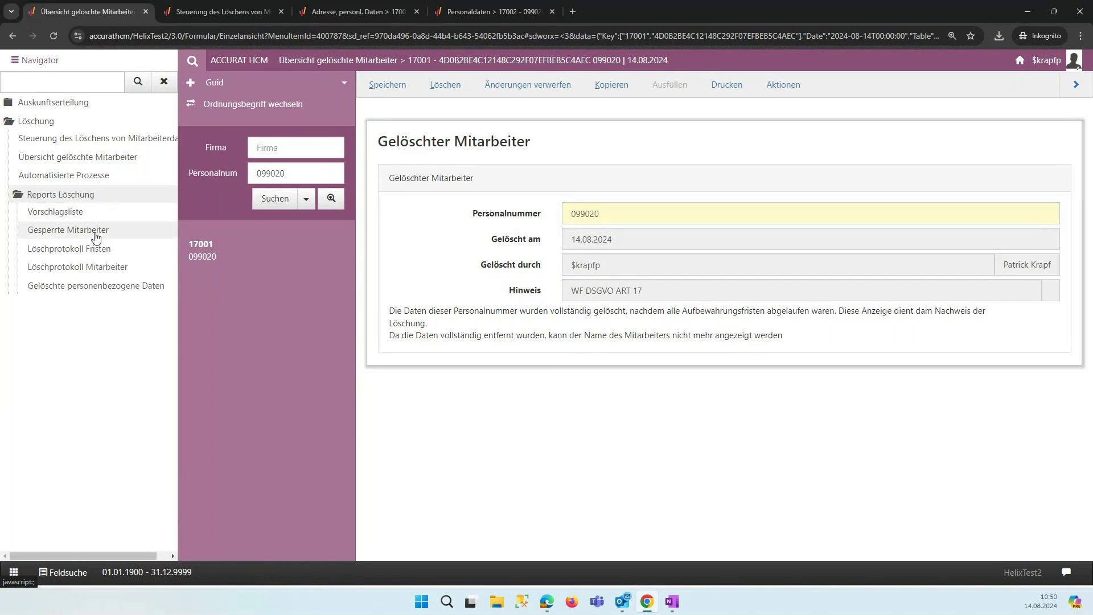
pyautogui.click(104, 286)
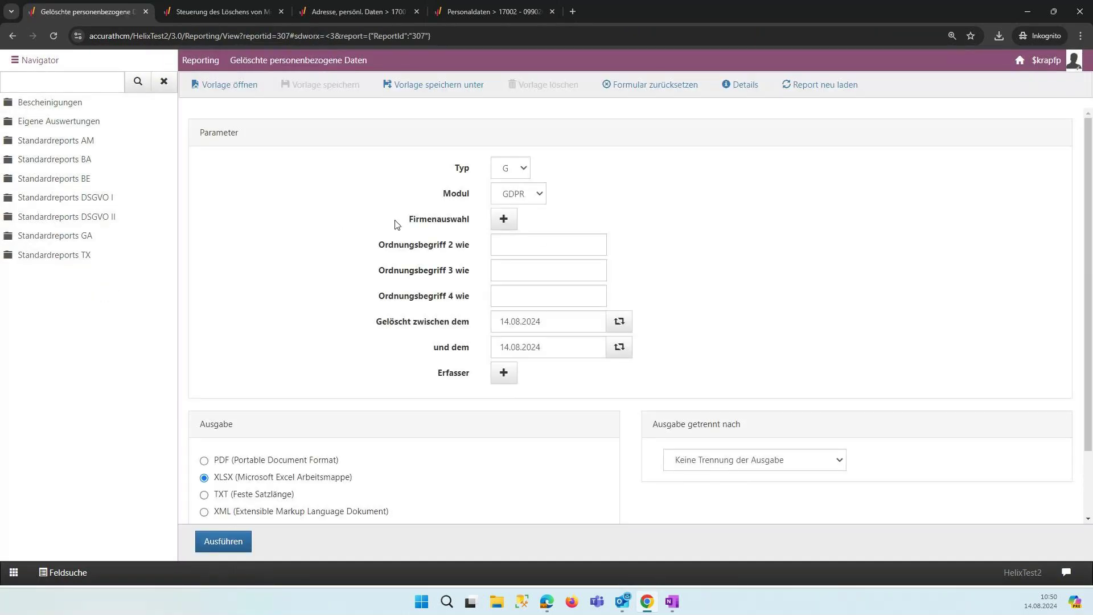
pyautogui.click(503, 229)
pyautogui.click(874, 197)
pyautogui.click(644, 243)
# Set the end date of the report's deletion period to 15.08.2024
pyautogui.click(512, 350)
pyautogui.write('1012024')
pyautogui.write('4')
pyautogui.click(683, 263)
# Run the report with XLSX output and open the downloaded file Geloschte personenbezogene Daten.xlsx in Excel
pyautogui.scroll(-2, 480, 313)
pyautogui.click(218, 541)
pyautogui.click(442, 288)
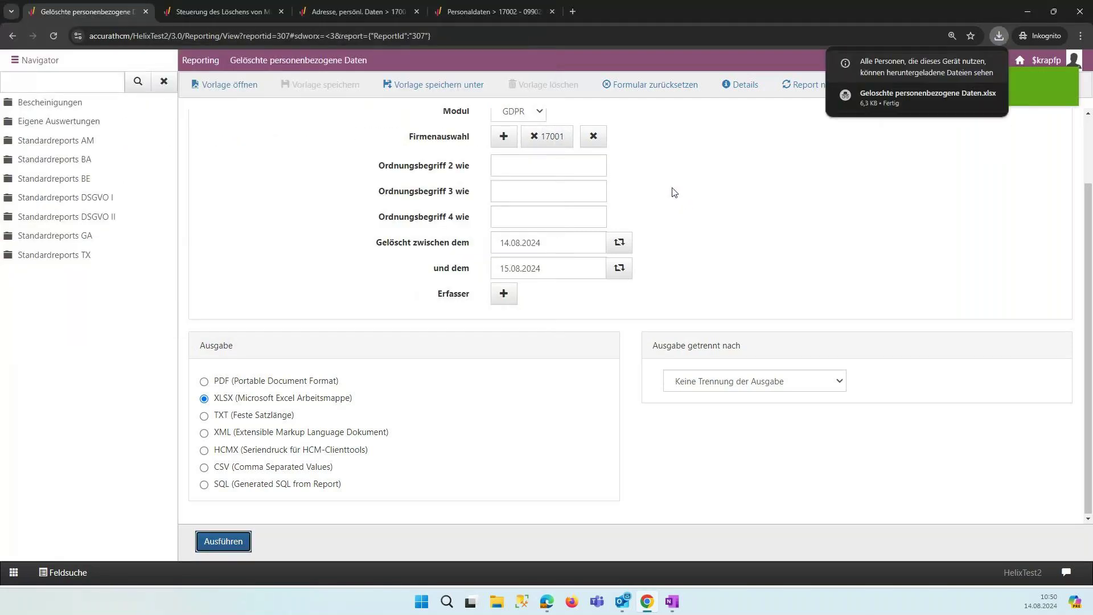
pyautogui.hotkey('ctrl', '+')
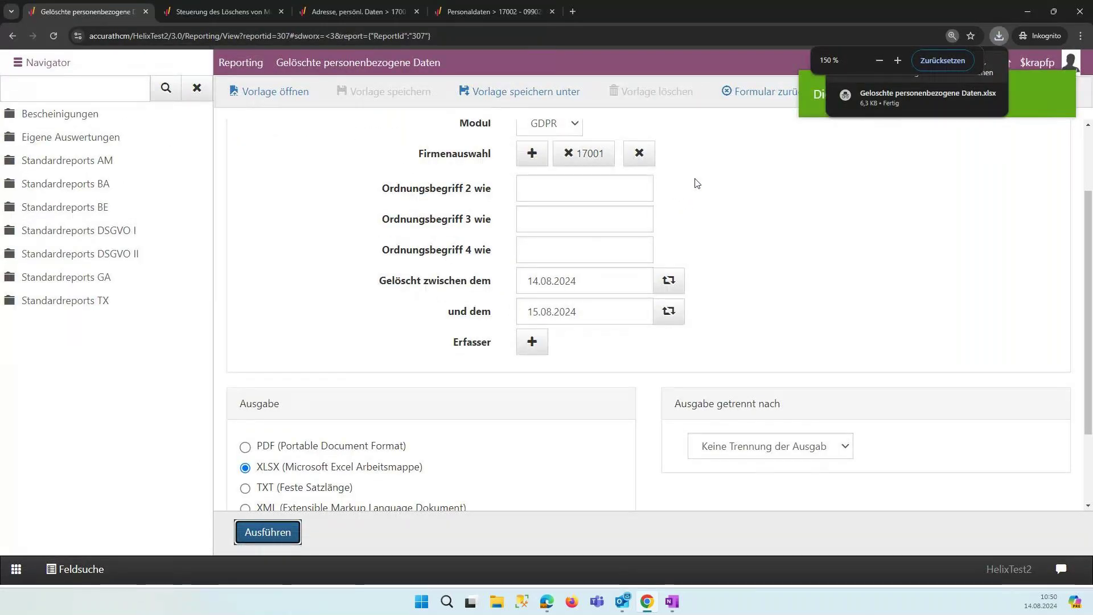
pyautogui.hotkey('ctrl', '+')
pyautogui.moveTo(887, 94)
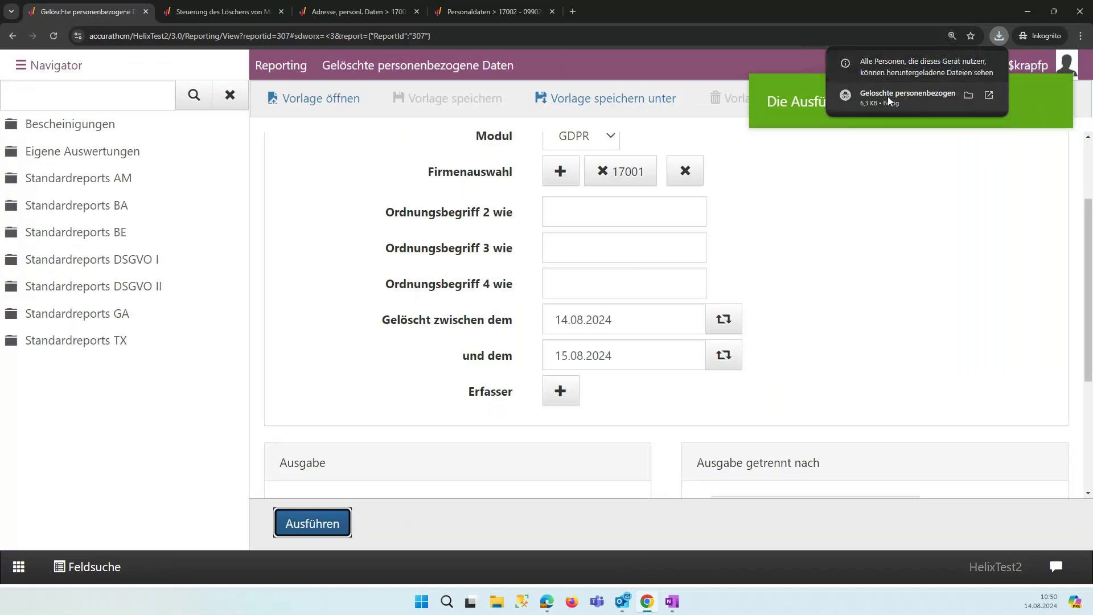
pyautogui.click(887, 97)
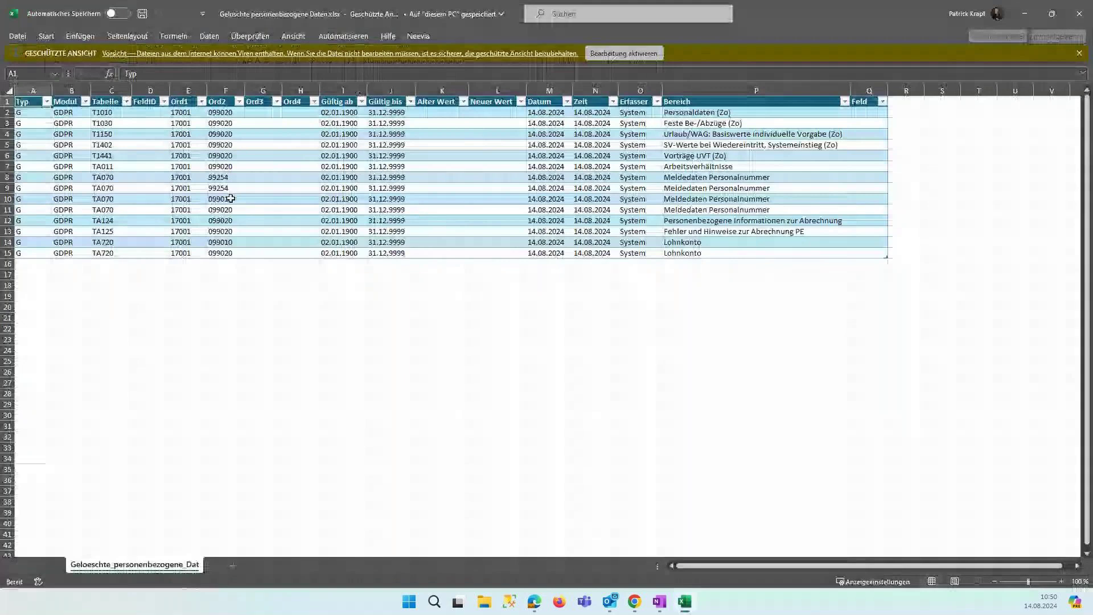
# Examine the deletion report's rows in Excel, checking the personnel numbers in Ord2, the Datum and Erfasser columns and the deleted Bereich entries
pyautogui.scroll(3, 93, 136)
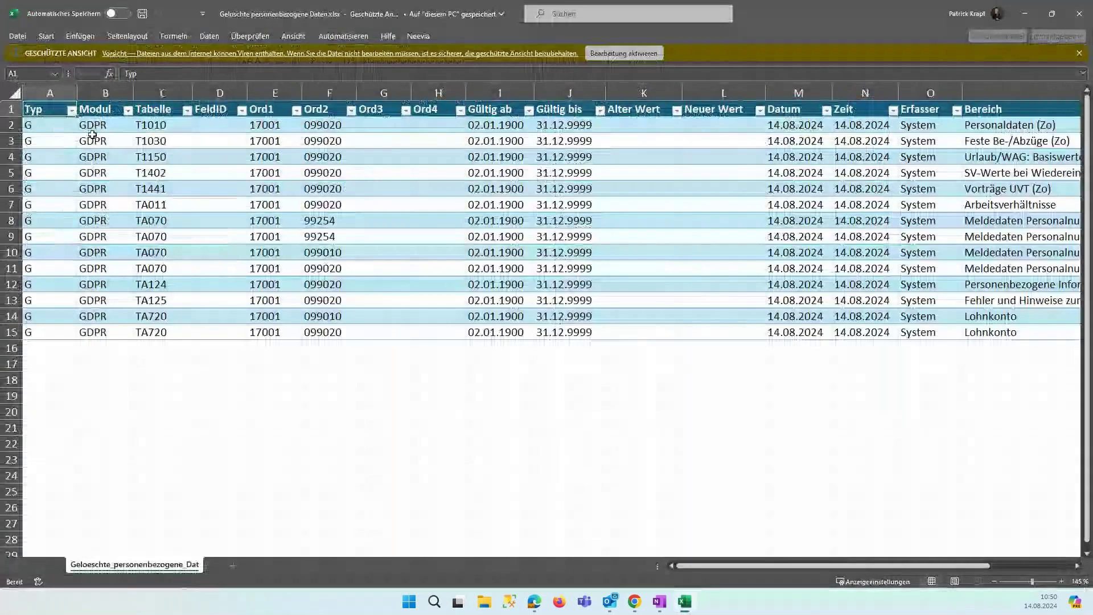
pyautogui.moveTo(856, 565)
pyautogui.mouseDown()
pyautogui.moveTo(939, 557)
pyautogui.moveTo(855, 558)
pyautogui.mouseUp()
pyautogui.moveTo(325, 125); pyautogui.dragTo(329, 316)
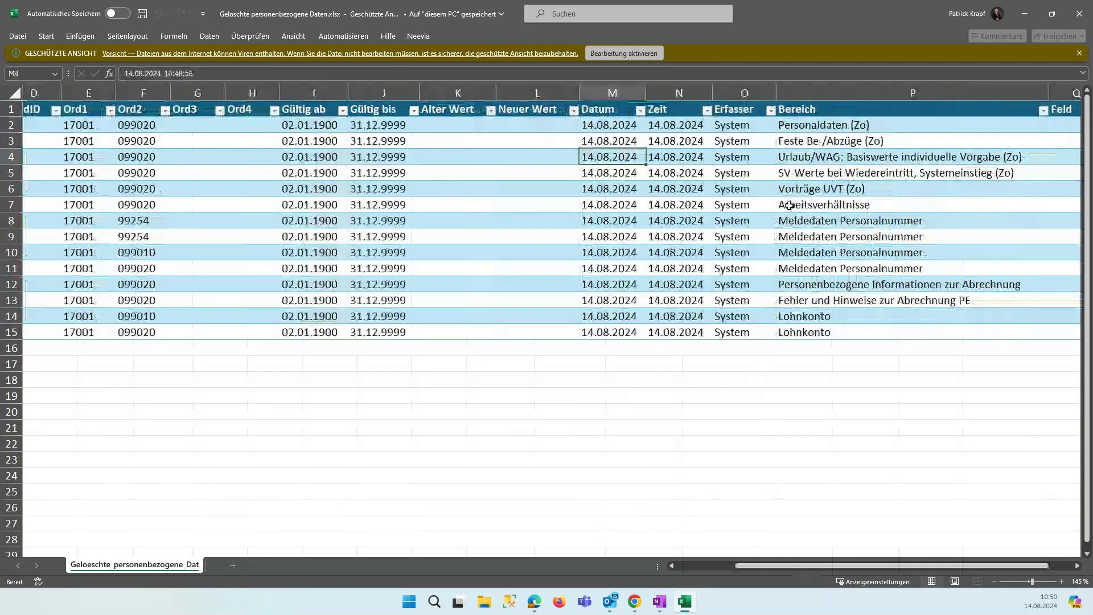
pyautogui.click(736, 125)
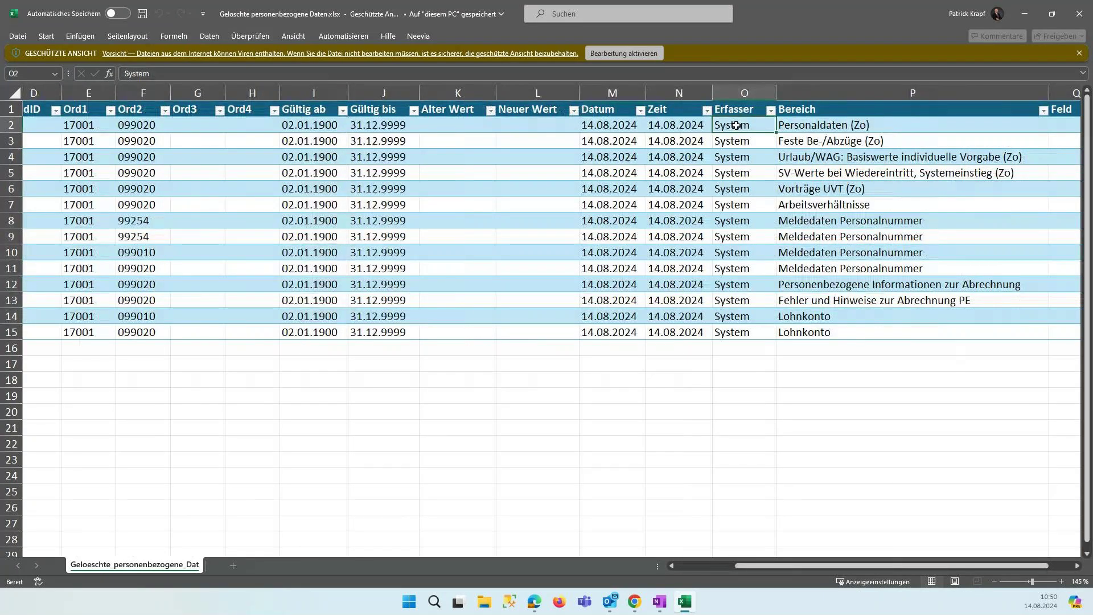
pyautogui.moveTo(736, 126); pyautogui.dragTo(729, 330)
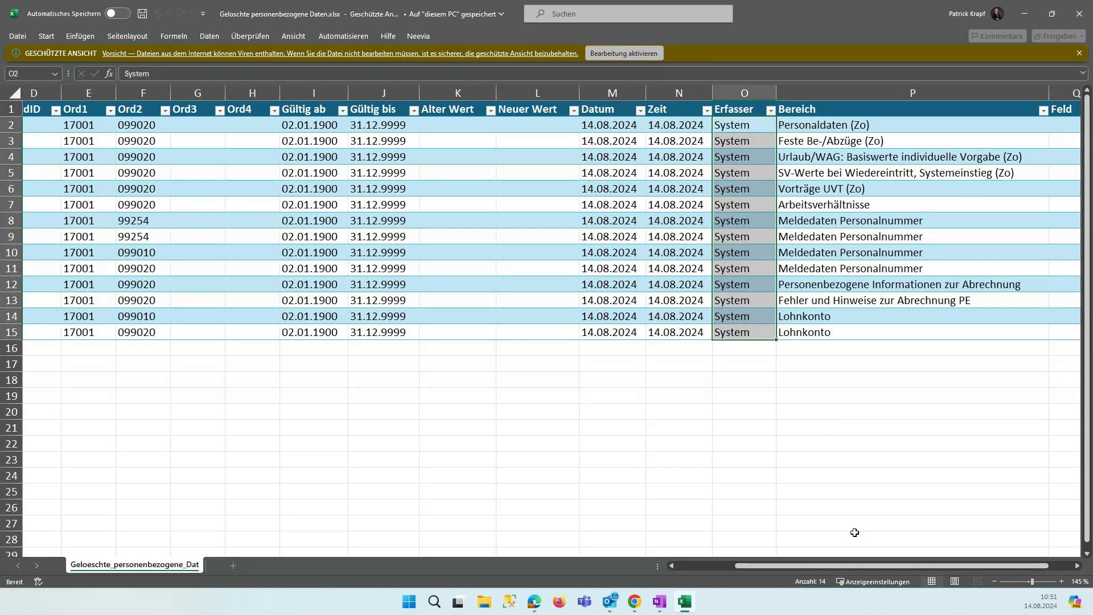
pyautogui.moveTo(819, 566); pyautogui.dragTo(761, 568)
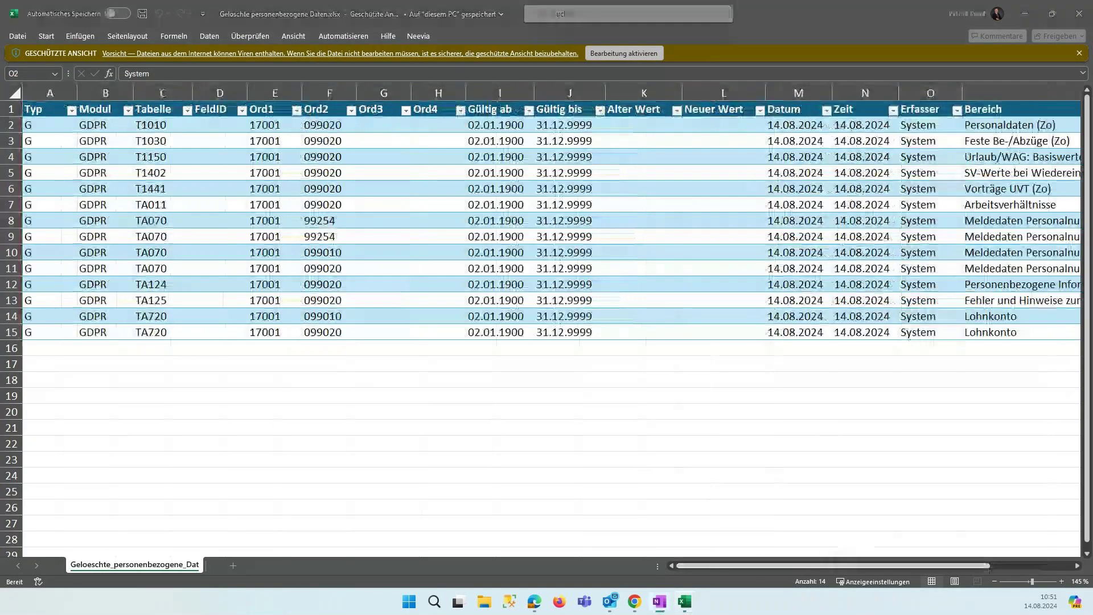